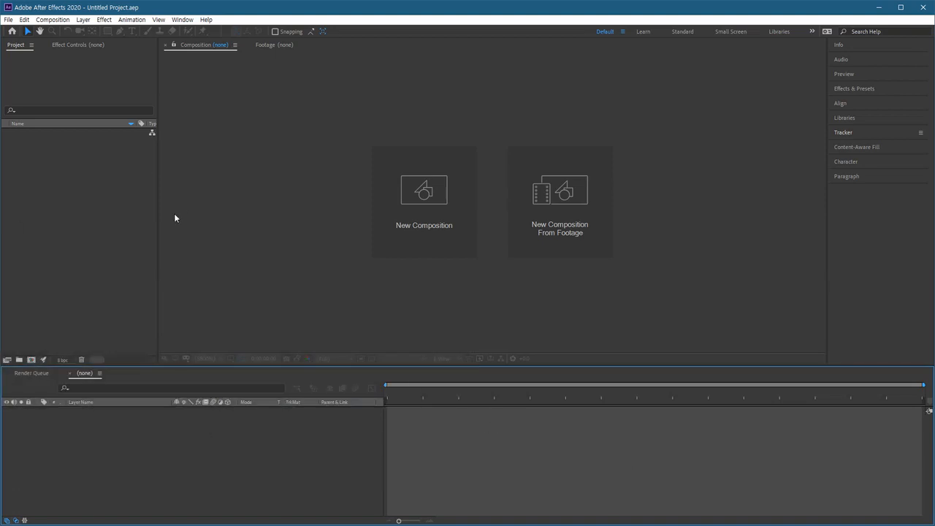
Import the MVI_9886.MOV clip from the video folder into the project.
{"action": "double_click", "coordinate": [114, 189]}
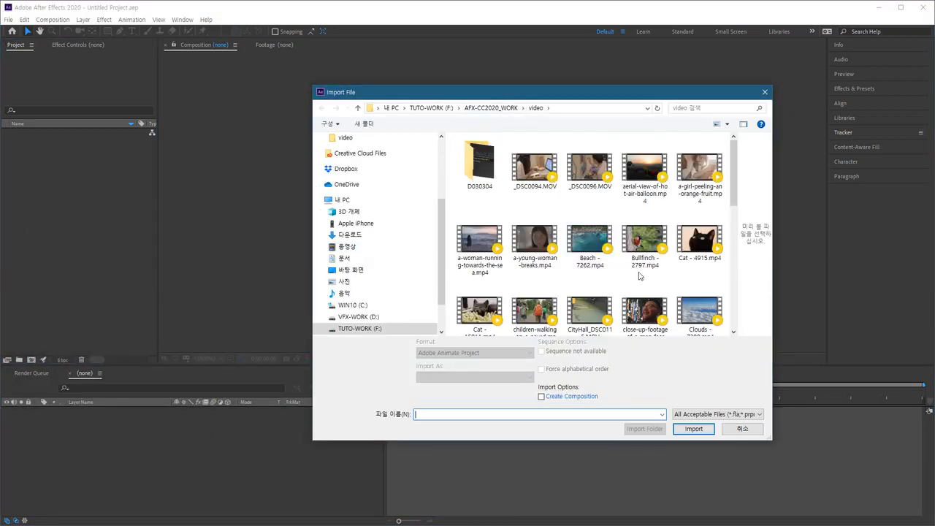
{"action": "scroll", "coordinate": [633, 274], "scroll_direction": "down", "scroll_amount": 1}
{"action": "scroll", "coordinate": [632, 274], "scroll_direction": "down", "scroll_amount": 5}
{"action": "scroll", "coordinate": [633, 274], "scroll_direction": "up", "scroll_amount": 2}
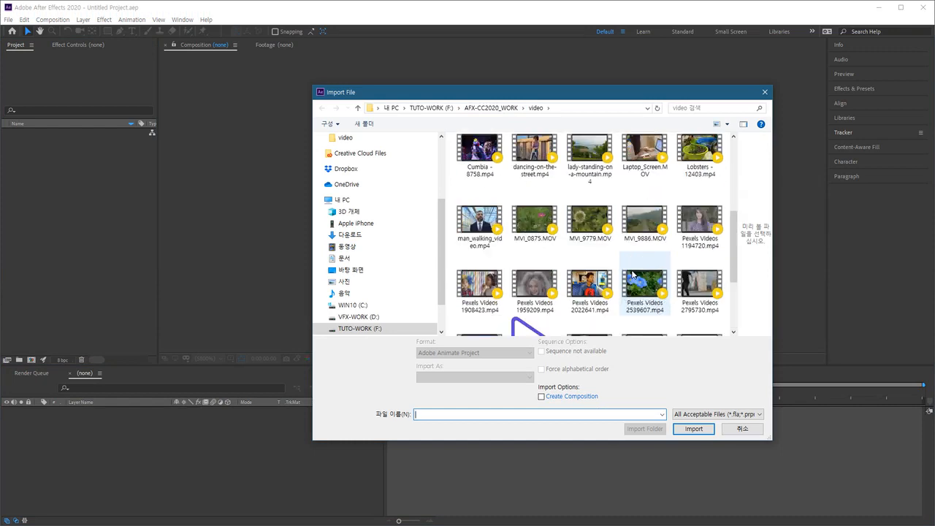
{"action": "left_click", "coordinate": [644, 219]}
{"action": "double_click", "coordinate": [644, 223]}
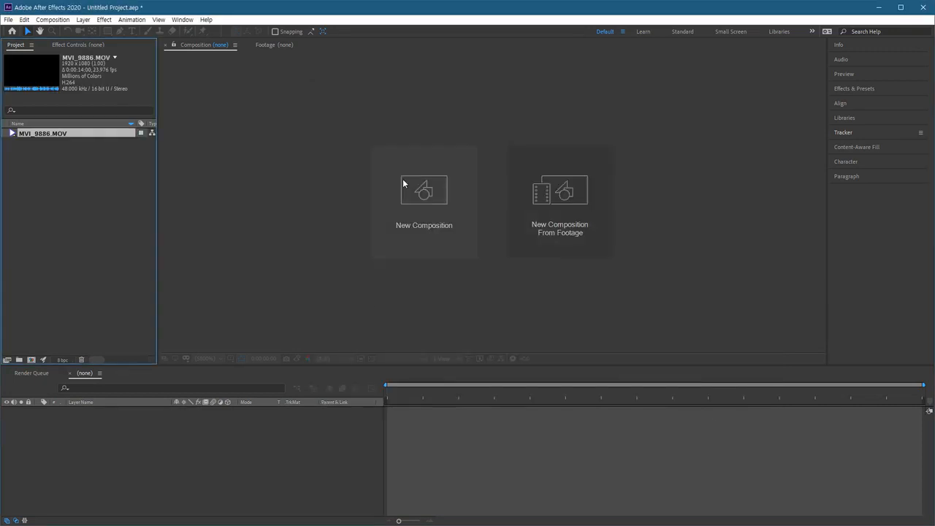
Open the MVI_9886.MOV footage in its viewer, scrub through it and play it back.
{"action": "left_click", "coordinate": [70, 178]}
{"action": "double_click", "coordinate": [38, 133]}
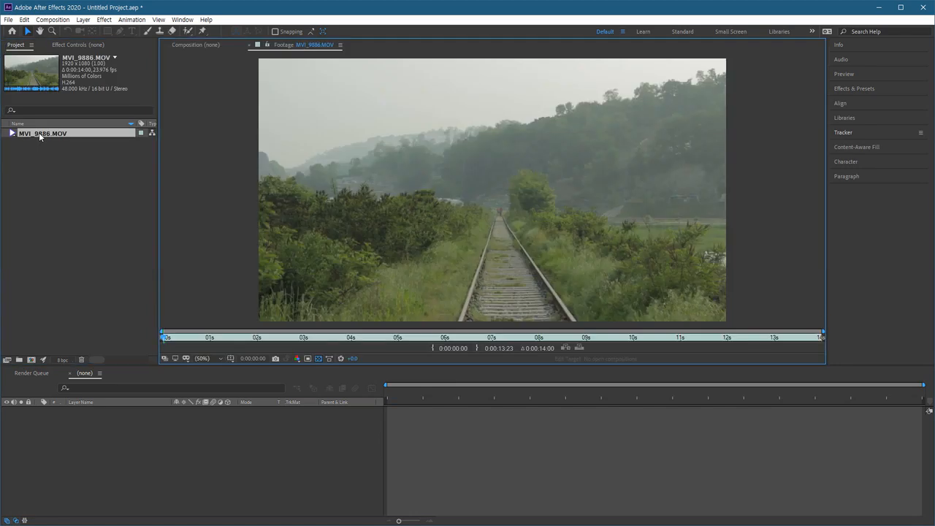
{"action": "left_click_drag", "start_coordinate": [306, 333], "coordinate": [516, 340]}
{"action": "key", "text": "space"}
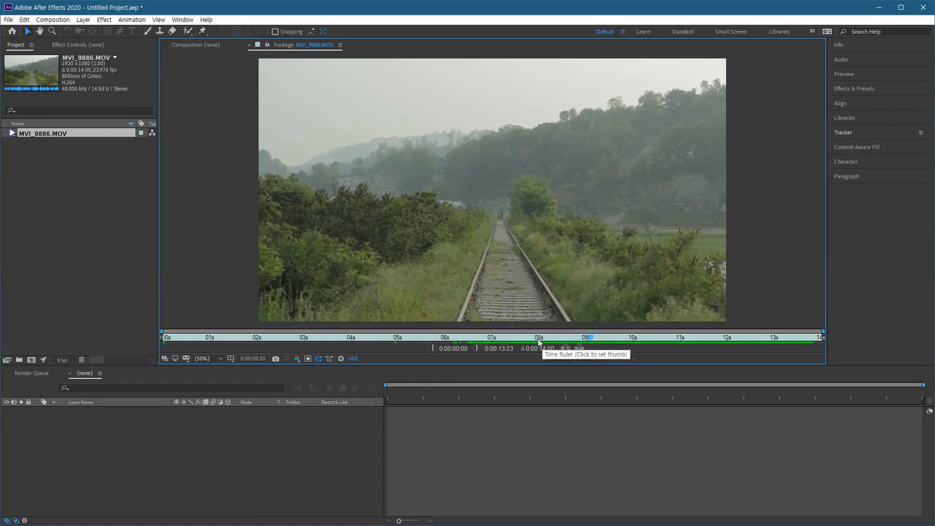
Trim the footage with the in point at 0:00:06:00 and the out point at 0:00:11:16.
{"action": "left_click", "coordinate": [446, 341]}
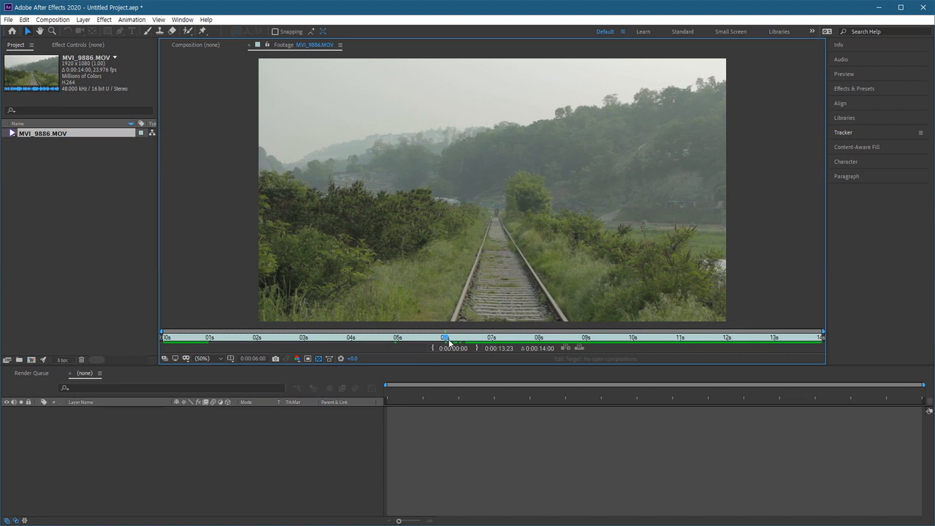
{"action": "left_click", "coordinate": [434, 348]}
{"action": "left_click_drag", "start_coordinate": [445, 339], "coordinate": [713, 343]}
{"action": "left_click", "coordinate": [476, 348]}
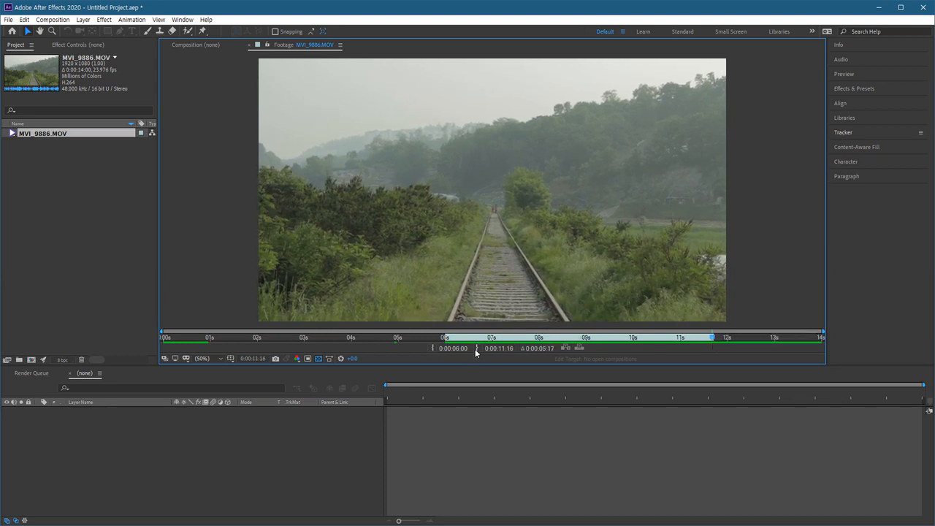
Create a composition from the trimmed MVI_9886.MOV footage and preview its playback.
{"action": "left_click_drag", "start_coordinate": [65, 135], "coordinate": [30, 358]}
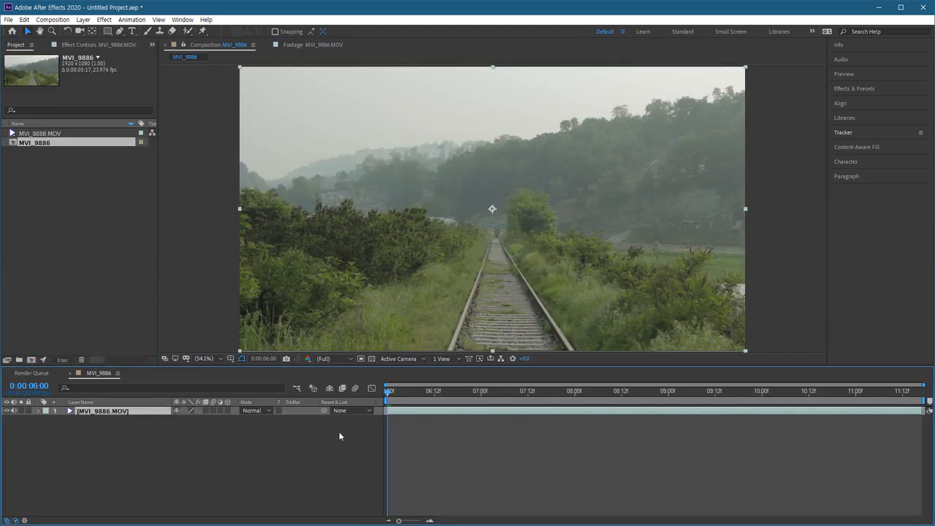
{"action": "key", "text": "space"}
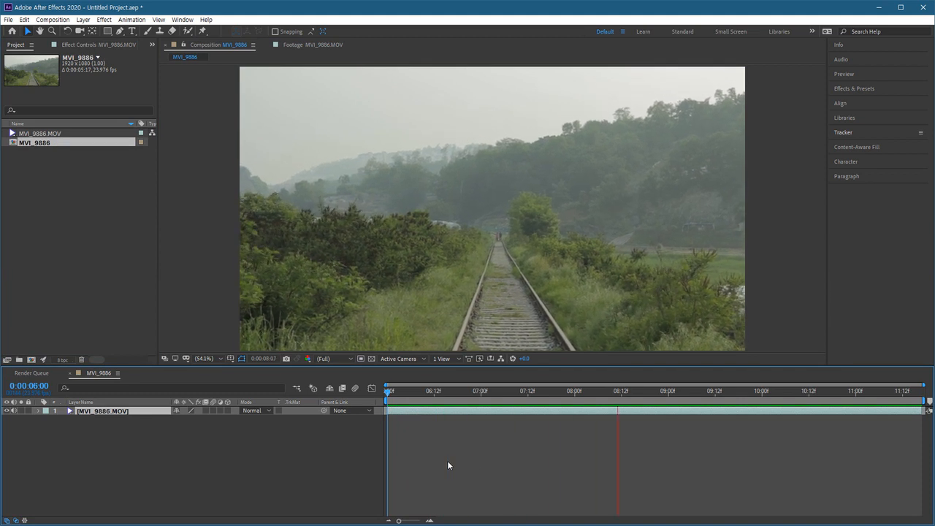
{"action": "key", "text": "space"}
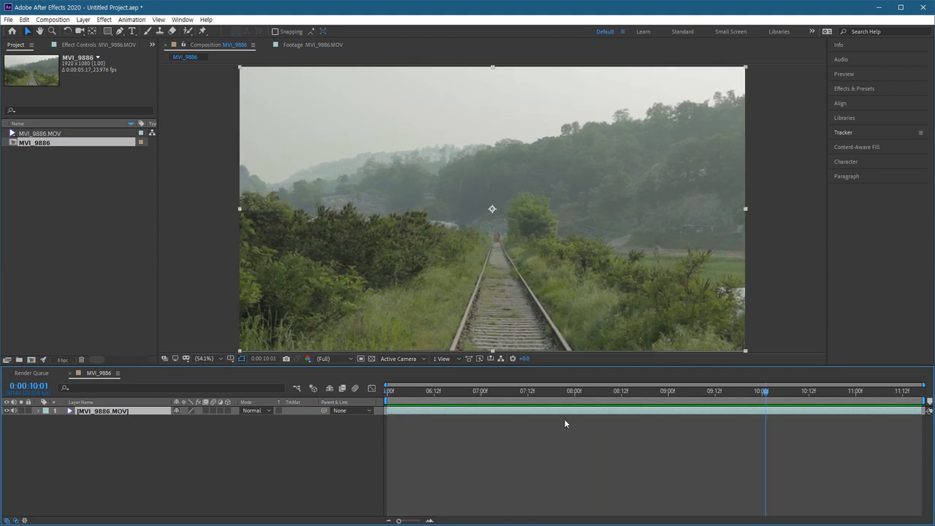
{"action": "left_click", "coordinate": [504, 393]}
{"action": "left_click", "coordinate": [403, 401]}
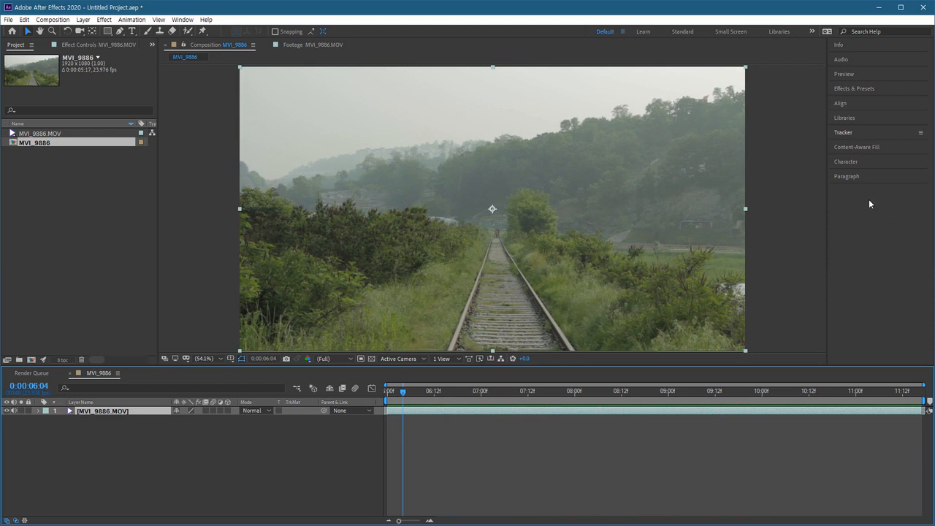
Expand the Tracker controls and examine the railway track and its surroundings up close in the composition.
{"action": "left_click", "coordinate": [868, 130]}
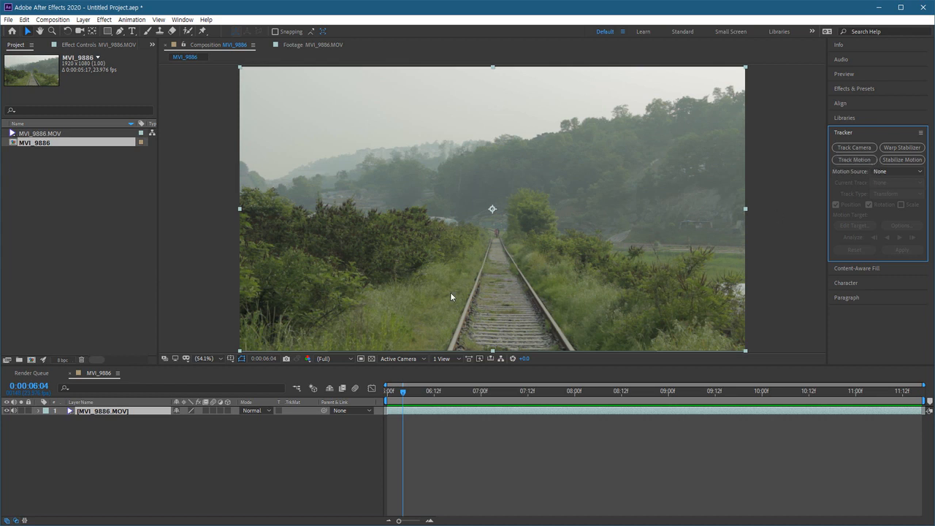
{"action": "scroll", "coordinate": [481, 304], "scroll_direction": "up", "scroll_amount": 4}
{"action": "key", "text": "v"}
{"action": "scroll", "coordinate": [378, 280], "scroll_direction": "up", "scroll_amount": 2}
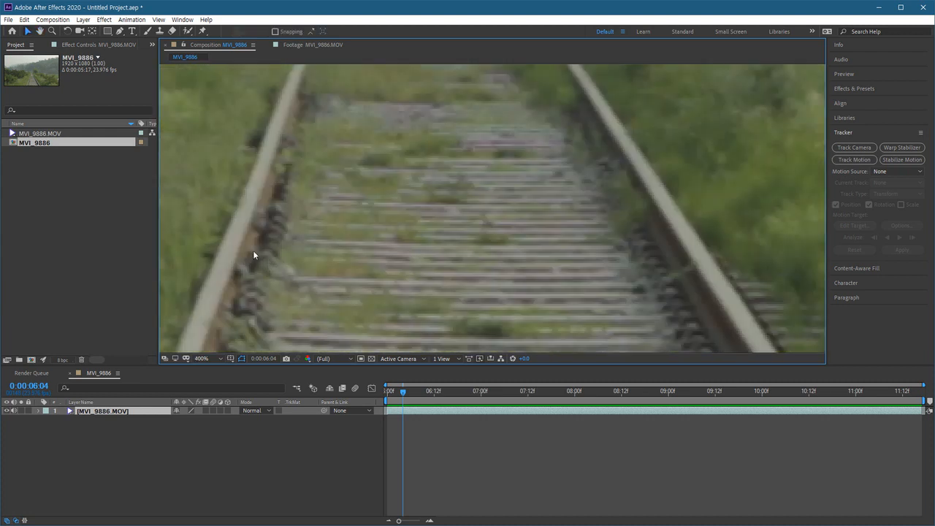
{"action": "scroll", "coordinate": [265, 269], "scroll_direction": "down", "scroll_amount": 4}
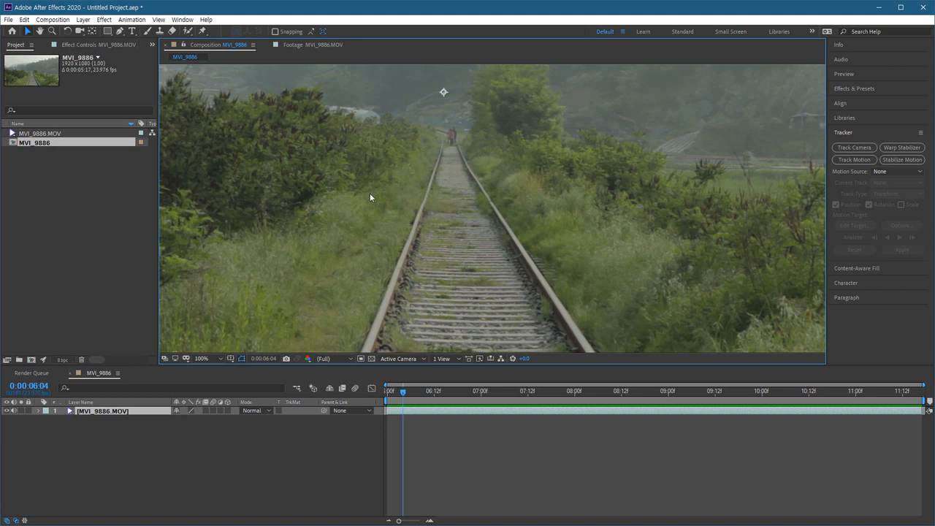
{"action": "left_click_drag", "start_coordinate": [338, 144], "coordinate": [366, 183]}
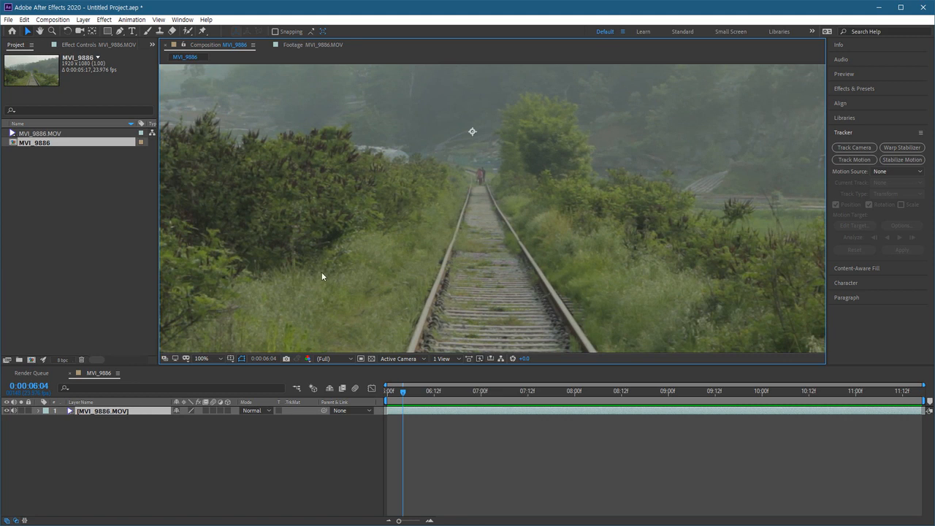
{"action": "scroll", "coordinate": [470, 260], "scroll_direction": "down", "scroll_amount": 4}
{"action": "scroll", "coordinate": [492, 254], "scroll_direction": "up", "scroll_amount": 4}
{"action": "scroll", "coordinate": [520, 234], "scroll_direction": "down", "scroll_amount": 2}
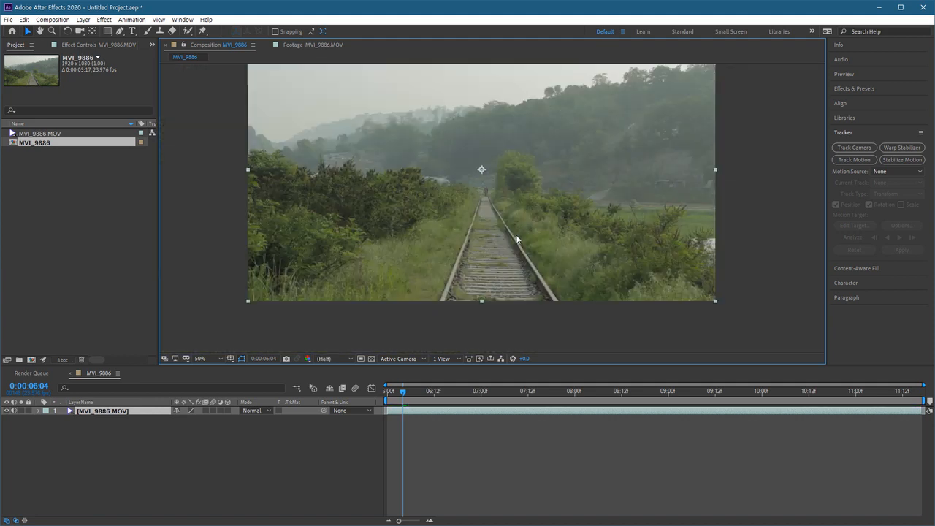
{"action": "left_click_drag", "start_coordinate": [516, 234], "coordinate": [504, 247]}
Start Track Motion on the MVI_9886.MOV layer with the current time at 0:00:06:00.
{"action": "left_click_drag", "start_coordinate": [401, 395], "coordinate": [381, 399]}
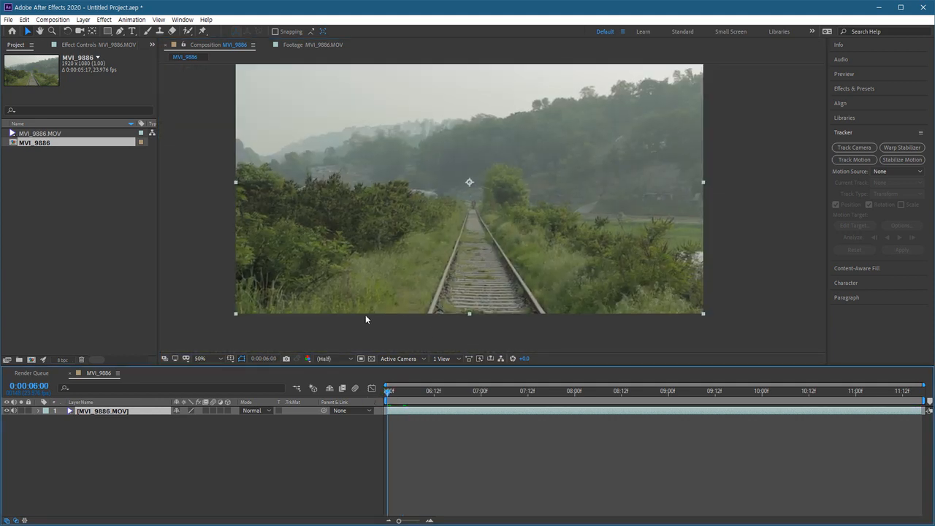
{"action": "left_click", "coordinate": [100, 468]}
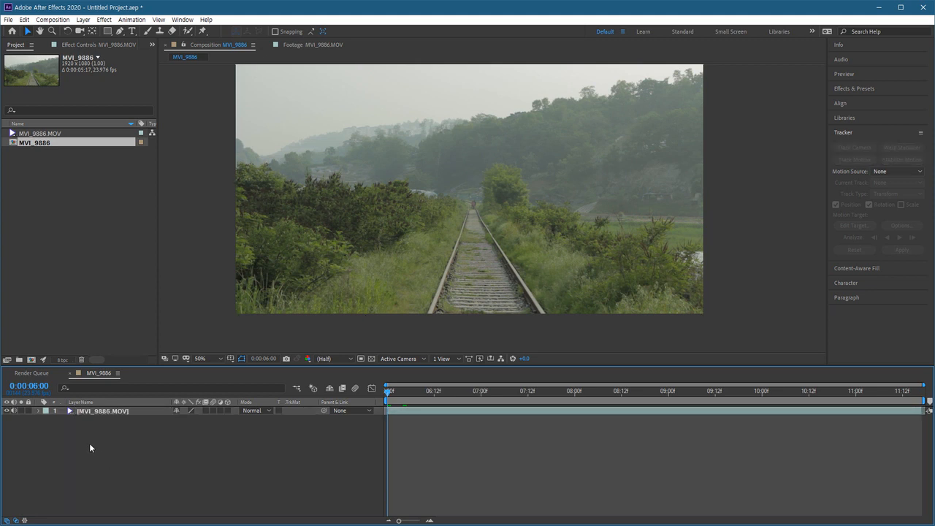
{"action": "left_click", "coordinate": [123, 411]}
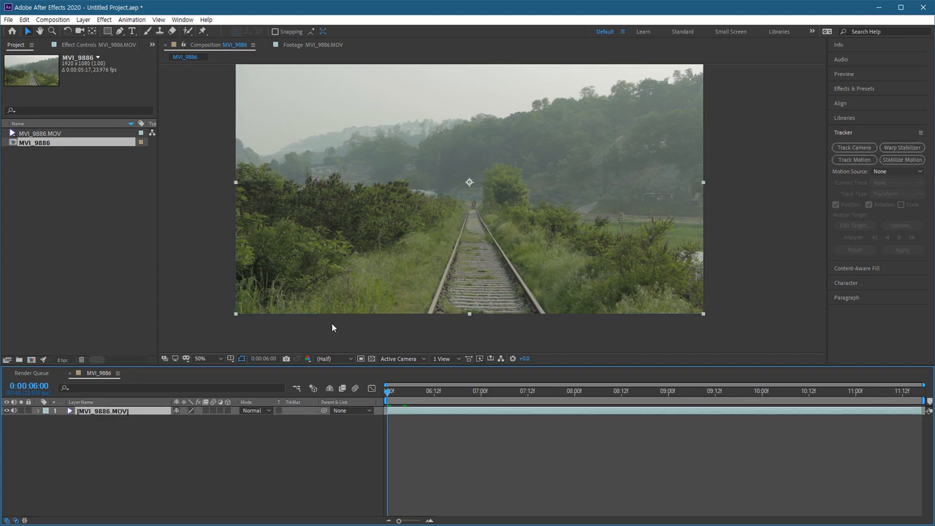
{"action": "left_click", "coordinate": [865, 133]}
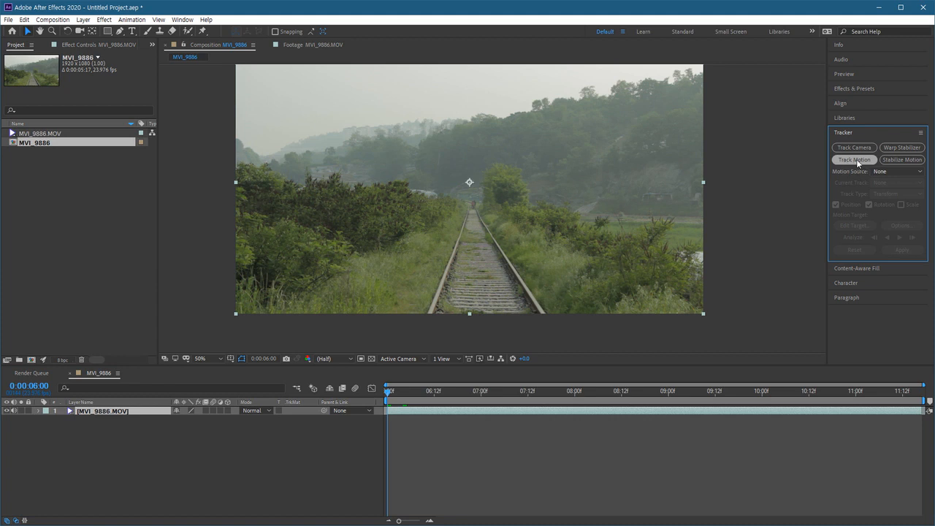
{"action": "left_click", "coordinate": [855, 160]}
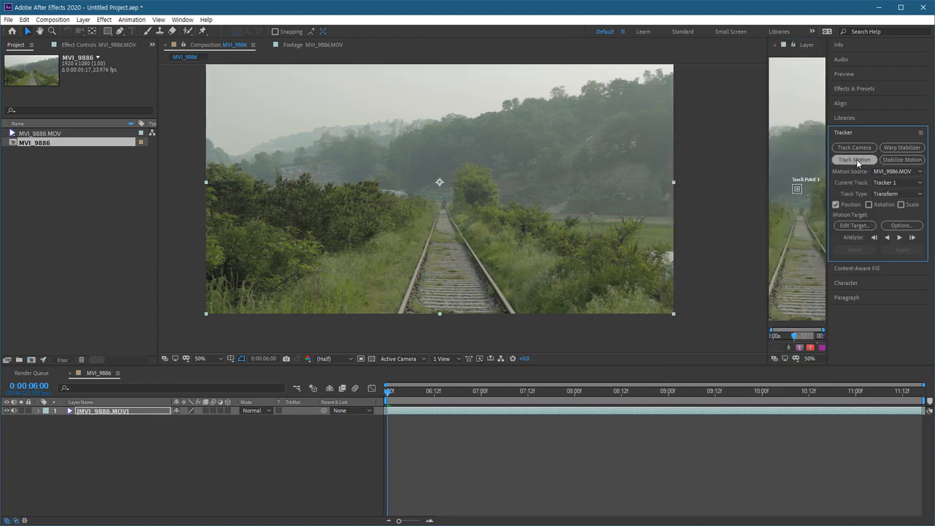
Widen the layer viewer to about the same width as the composition viewer and inspect Track Point 1 up close.
{"action": "left_click_drag", "start_coordinate": [768, 131], "coordinate": [452, 153]}
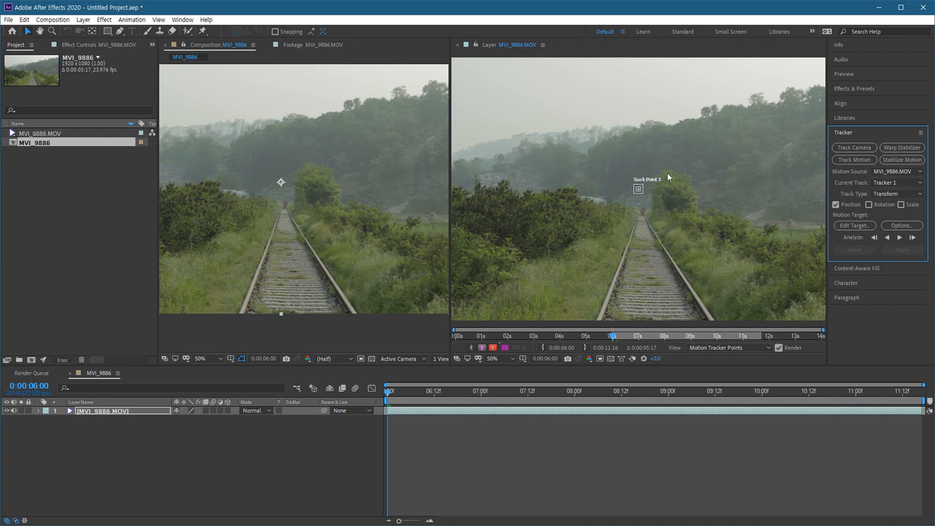
{"action": "key", "text": "period"}
{"action": "key", "text": "period"}
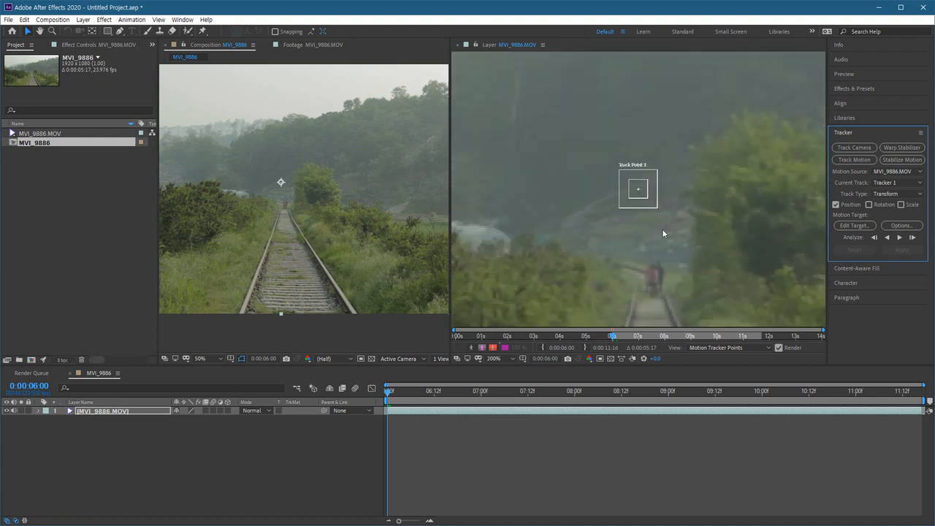
{"action": "left_click_drag", "start_coordinate": [662, 221], "coordinate": [623, 166]}
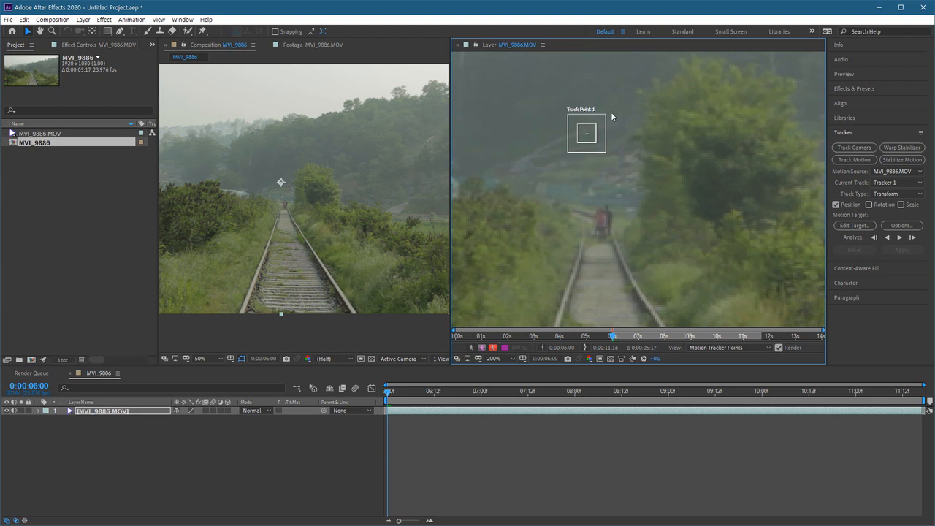
{"action": "key", "text": "comma"}
{"action": "key", "text": "comma"}
{"action": "key", "text": "comma"}
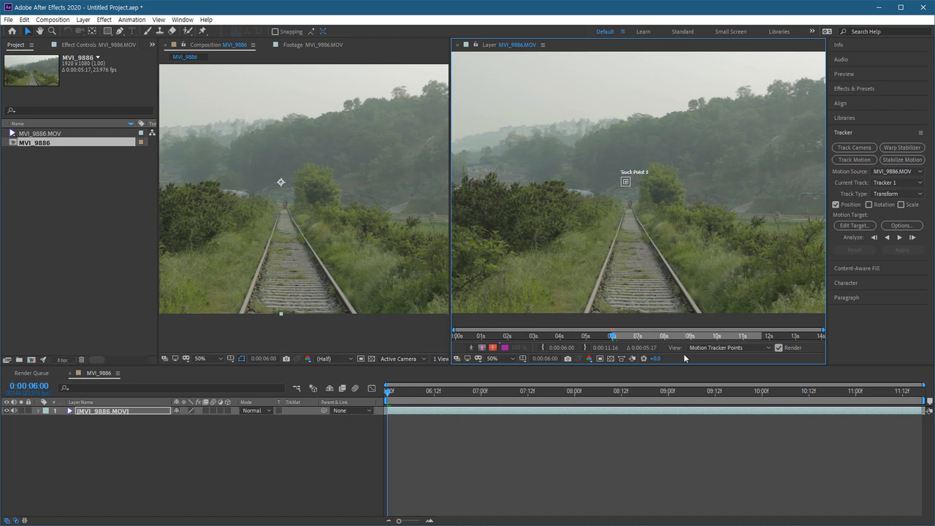
Switch the layer viewer's display to None, and restore it to Motion Tracker Points.
{"action": "left_click", "coordinate": [719, 348]}
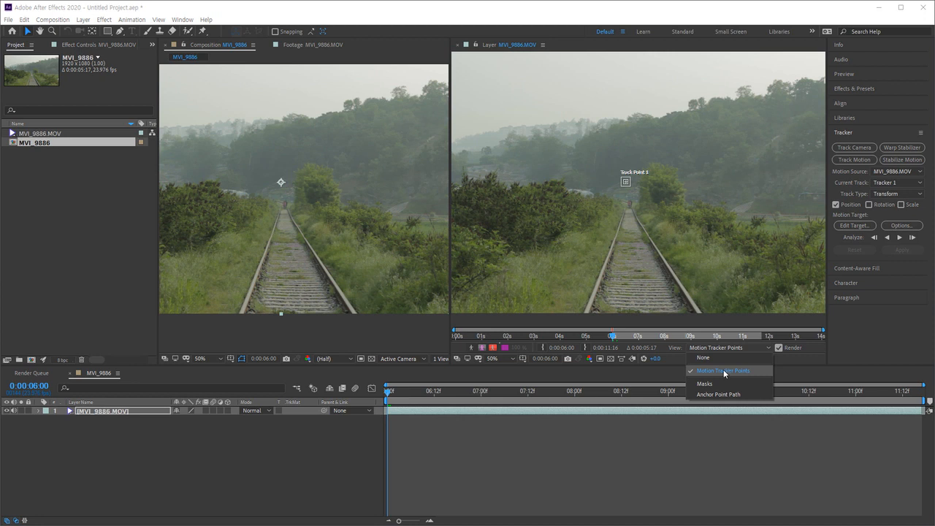
{"action": "left_click", "coordinate": [720, 357]}
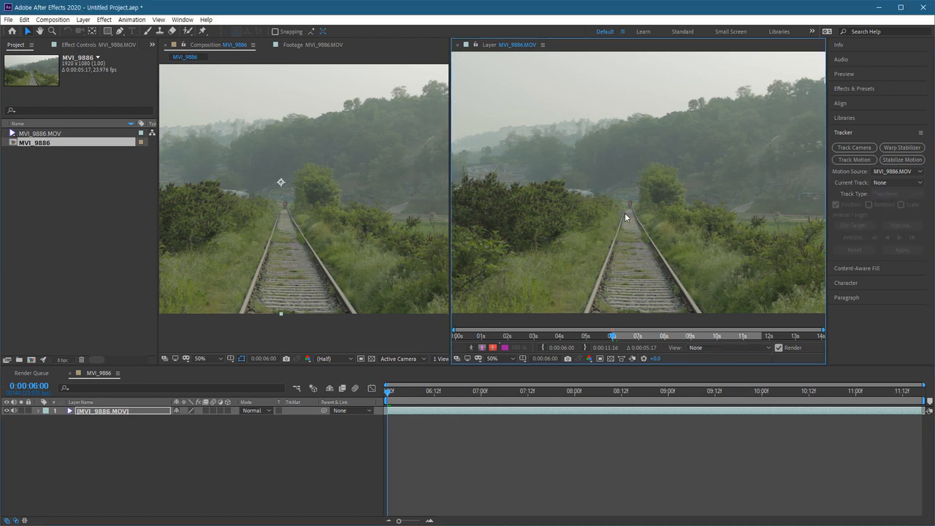
{"action": "left_click", "coordinate": [706, 348]}
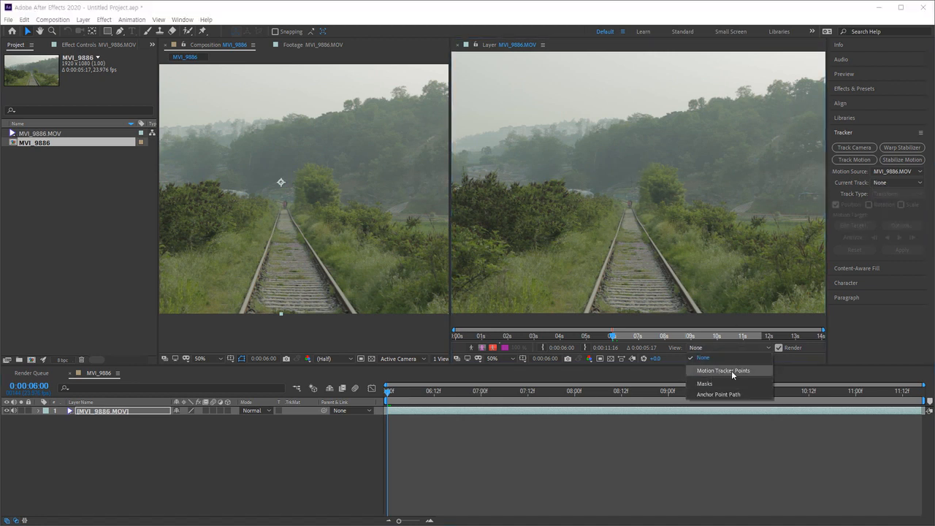
{"action": "left_click", "coordinate": [723, 371]}
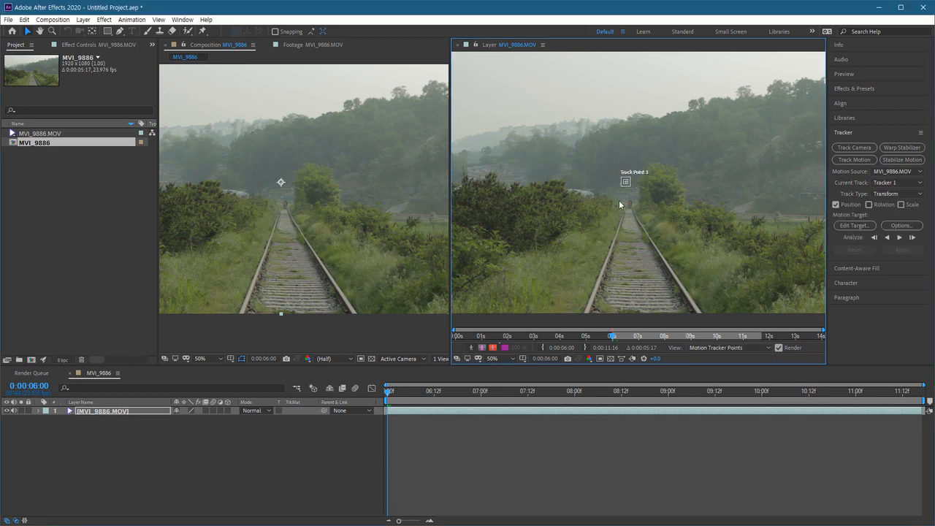
Move Track Point 1 from the hillside down to the dark detail beside the inner edge of the left rail.
{"action": "key", "text": "period"}
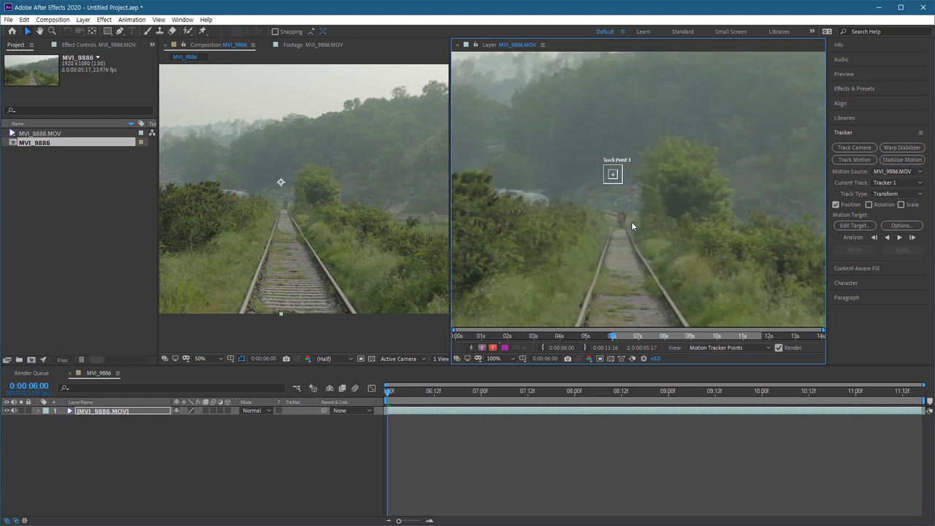
{"action": "left_click_drag", "start_coordinate": [615, 234], "coordinate": [635, 149]}
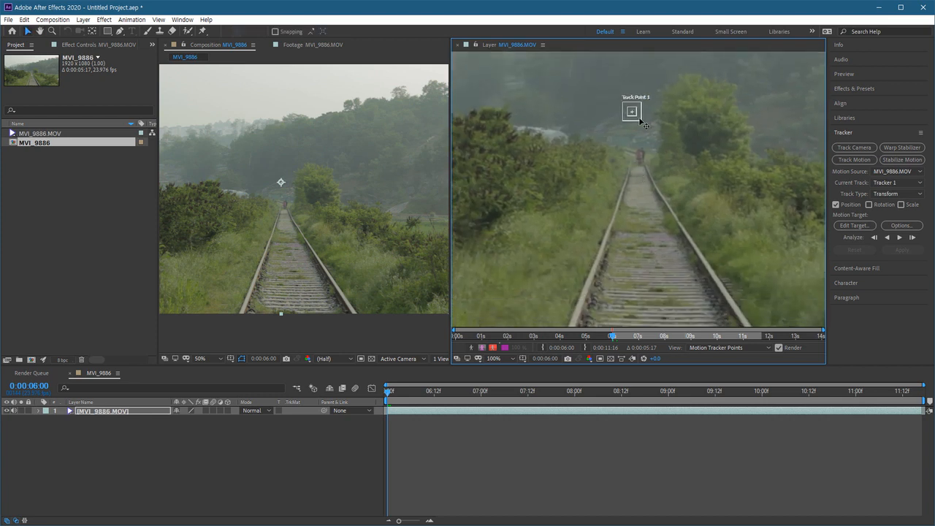
{"action": "scroll", "coordinate": [643, 141], "scroll_direction": "up", "scroll_amount": 5}
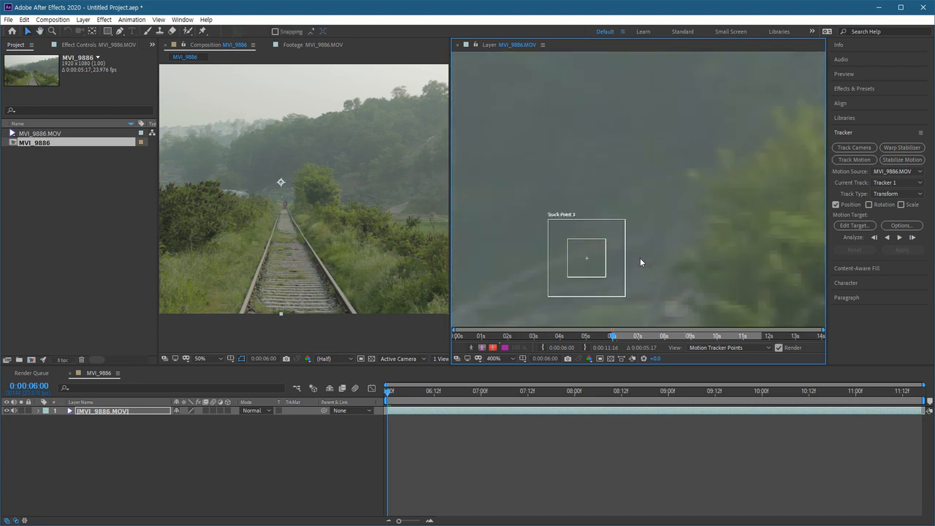
{"action": "left_click_drag", "start_coordinate": [640, 258], "coordinate": [680, 221]}
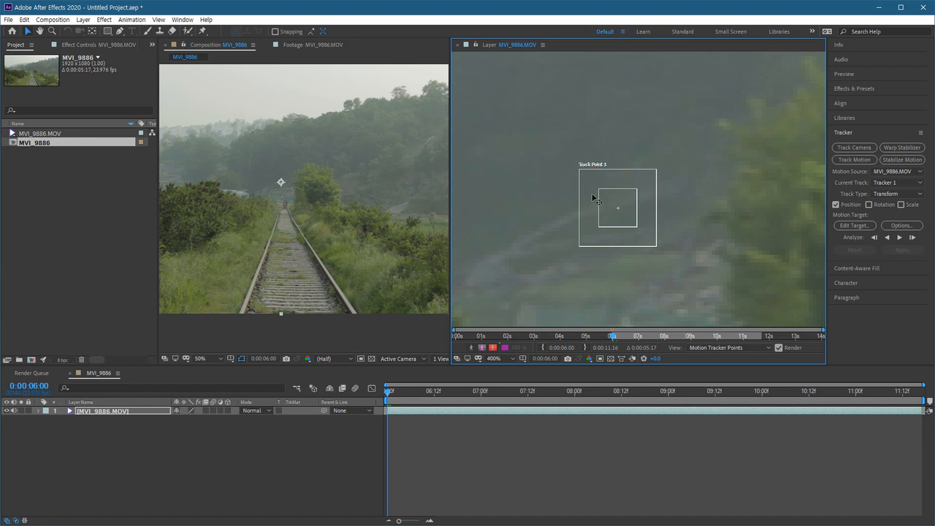
{"action": "scroll", "coordinate": [633, 264], "scroll_direction": "down", "scroll_amount": 2}
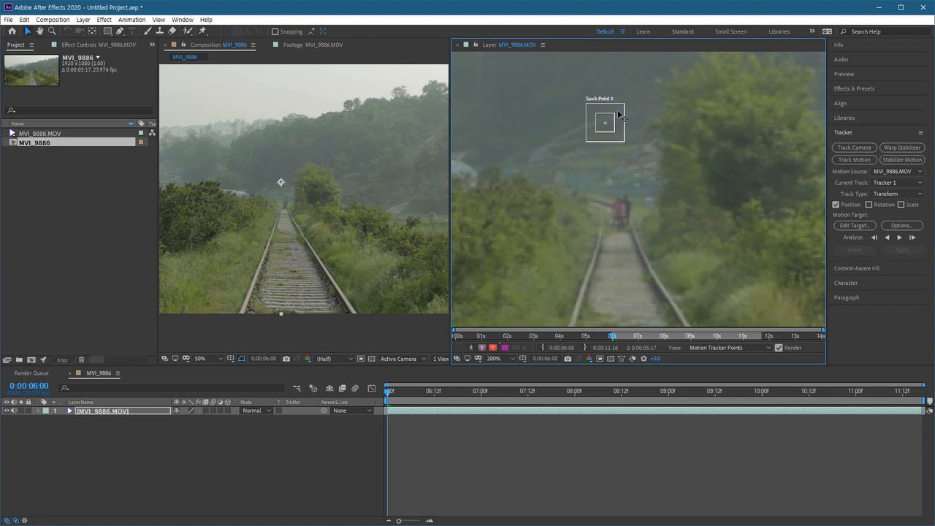
{"action": "left_click_drag", "start_coordinate": [622, 139], "coordinate": [581, 287]}
{"action": "left_click_drag", "start_coordinate": [663, 271], "coordinate": [698, 126]}
{"action": "left_click_drag", "start_coordinate": [616, 148], "coordinate": [602, 288]}
{"action": "left_click_drag", "start_coordinate": [648, 309], "coordinate": [680, 215]}
{"action": "key", "text": "comma"}
{"action": "left_click_drag", "start_coordinate": [655, 255], "coordinate": [592, 244]}
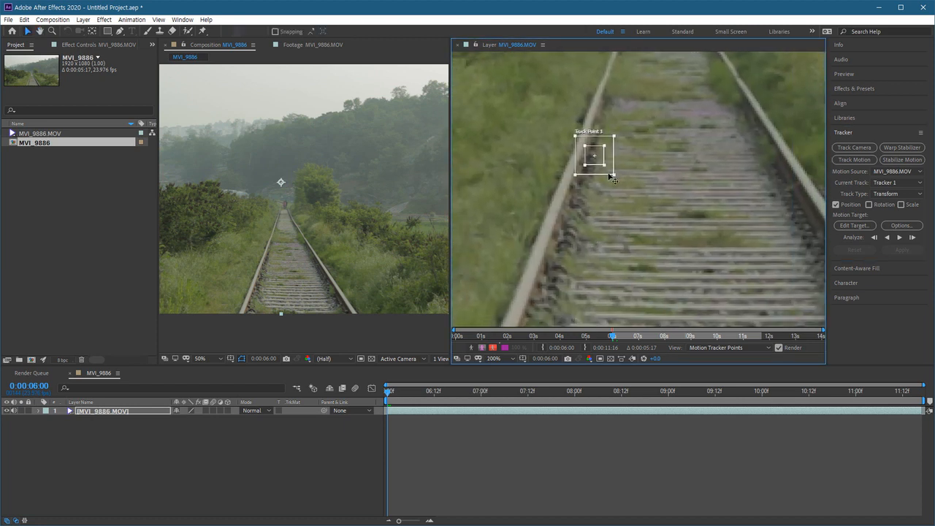
Move Track Point 1 farther down onto the dark detail along the left rail's inner edge.
{"action": "left_click_drag", "start_coordinate": [611, 172], "coordinate": [585, 255]}
{"action": "scroll", "coordinate": [589, 268], "scroll_direction": "up", "scroll_amount": 1}
{"action": "left_click_drag", "start_coordinate": [623, 280], "coordinate": [558, 295]}
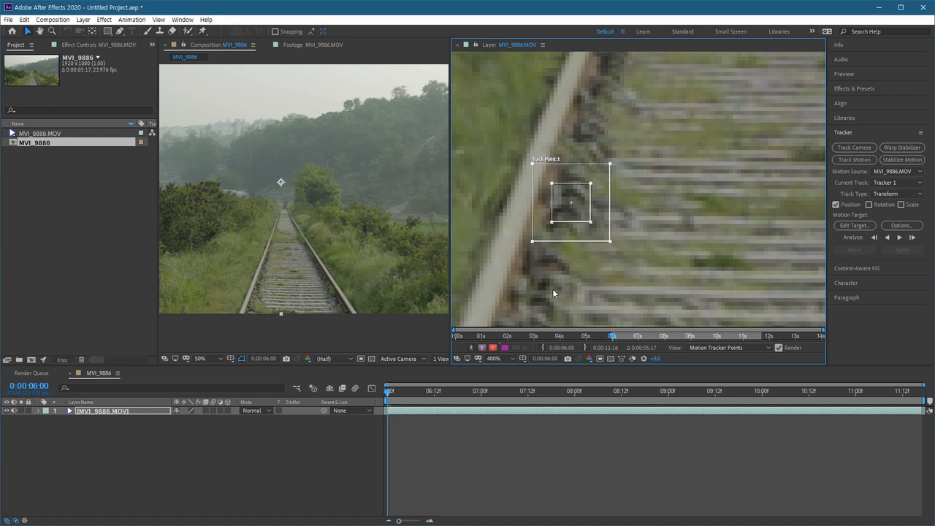
Set the composition viewer's preview resolution to Full.
{"action": "left_click", "coordinate": [312, 338]}
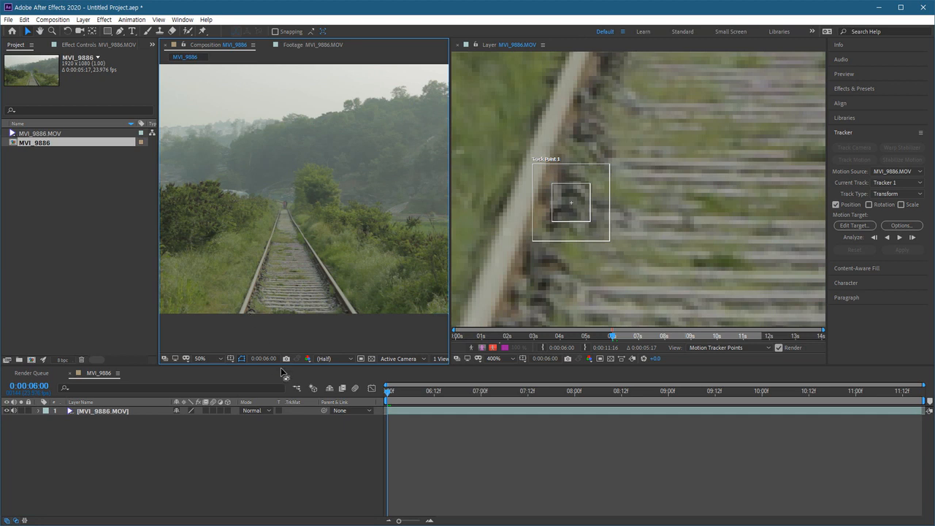
{"action": "left_click", "coordinate": [334, 359]}
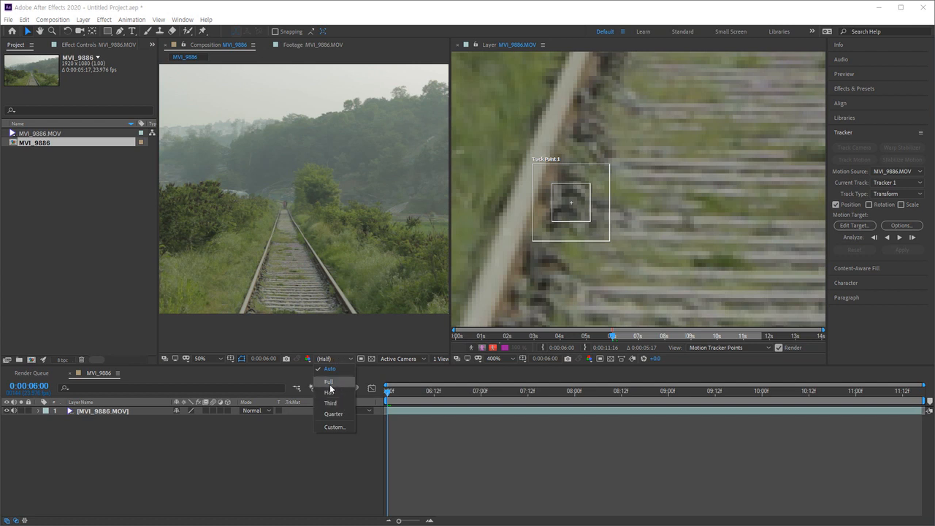
{"action": "left_click", "coordinate": [332, 382]}
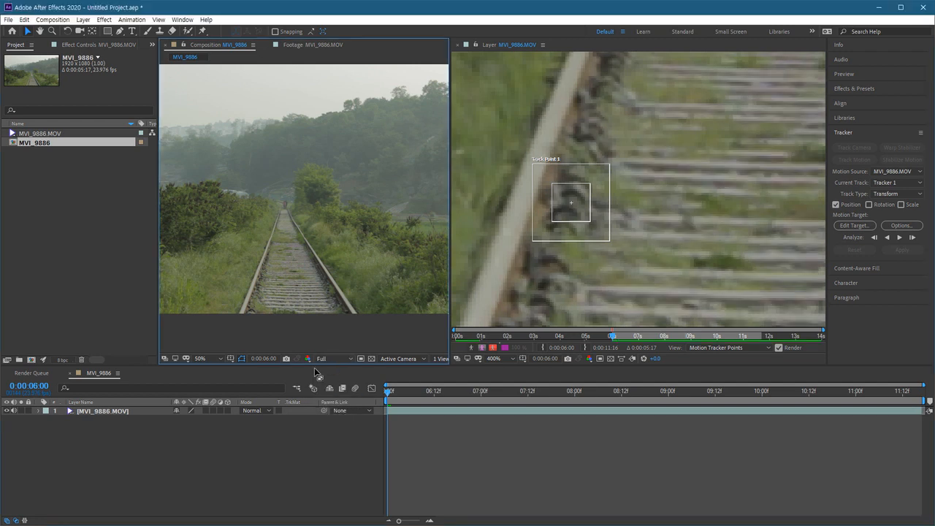
Widen the composition viewer and set its Fast Previews to Off (Final Quality).
{"action": "left_click_drag", "start_coordinate": [450, 316], "coordinate": [575, 316]}
{"action": "left_click", "coordinate": [480, 359]}
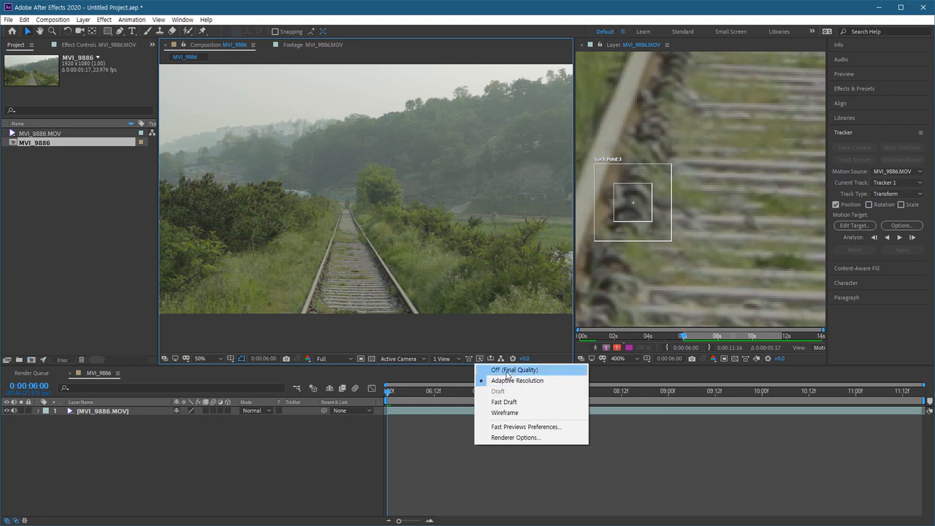
{"action": "left_click", "coordinate": [508, 373]}
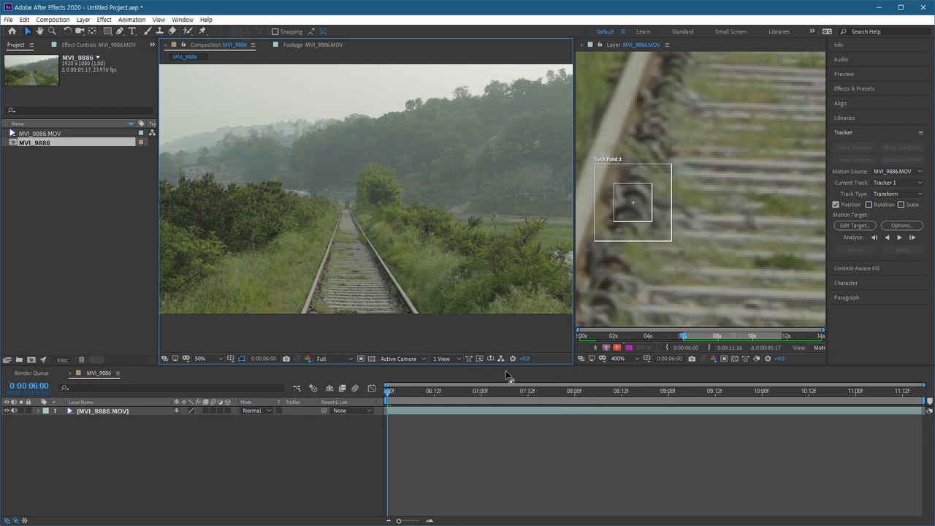
{"action": "left_click", "coordinate": [480, 358]}
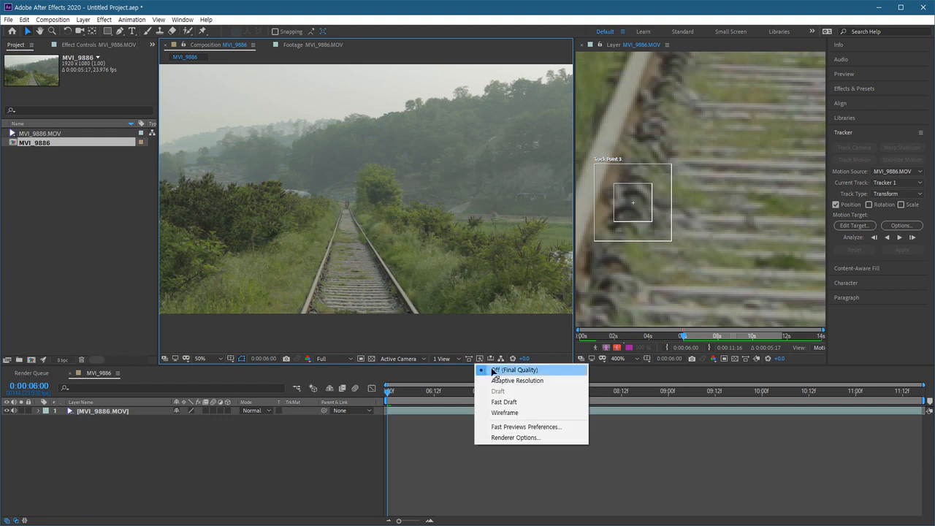
{"action": "left_click", "coordinate": [497, 373]}
Widen the layer viewer over most of the composition viewer's space and examine Track Point 1 beside the left rail.
{"action": "left_click_drag", "start_coordinate": [575, 301], "coordinate": [314, 301]}
{"action": "scroll", "coordinate": [468, 277], "scroll_direction": "down", "scroll_amount": 4}
{"action": "scroll", "coordinate": [572, 211], "scroll_direction": "down", "scroll_amount": 4}
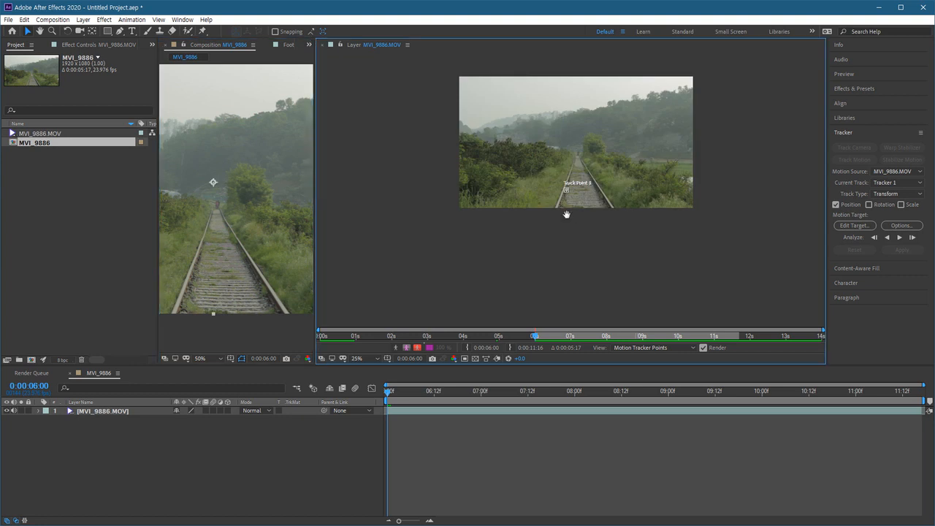
{"action": "scroll", "coordinate": [561, 268], "scroll_direction": "up", "scroll_amount": 2}
{"action": "scroll", "coordinate": [559, 259], "scroll_direction": "up", "scroll_amount": 2}
{"action": "scroll", "coordinate": [556, 239], "scroll_direction": "up", "scroll_amount": 1}
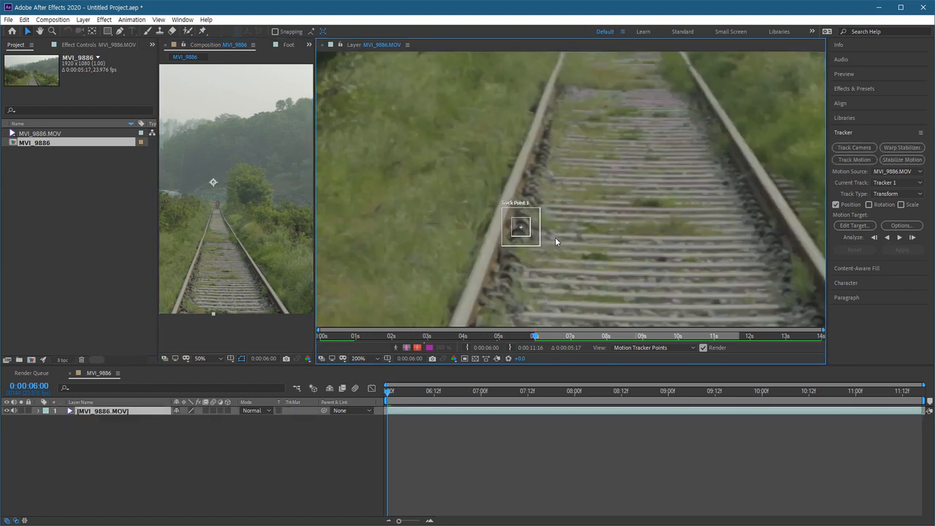
{"action": "scroll", "coordinate": [510, 269], "scroll_direction": "up", "scroll_amount": 2}
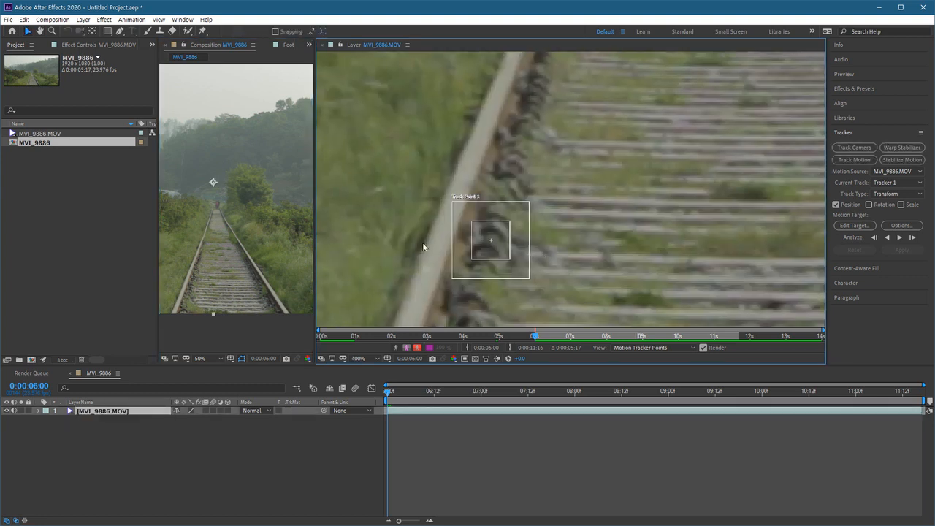
{"action": "scroll", "coordinate": [574, 246], "scroll_direction": "down", "scroll_amount": 2}
{"action": "scroll", "coordinate": [574, 245], "scroll_direction": "down", "scroll_amount": 1}
{"action": "scroll", "coordinate": [576, 239], "scroll_direction": "up", "scroll_amount": 1}
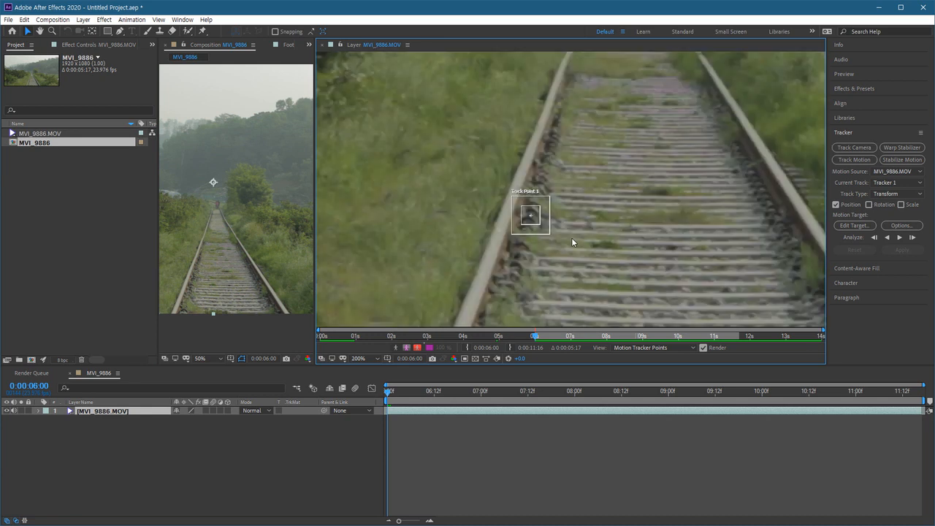
{"action": "left_click_drag", "start_coordinate": [606, 174], "coordinate": [547, 190]}
{"action": "scroll", "coordinate": [496, 236], "scroll_direction": "up", "scroll_amount": 1}
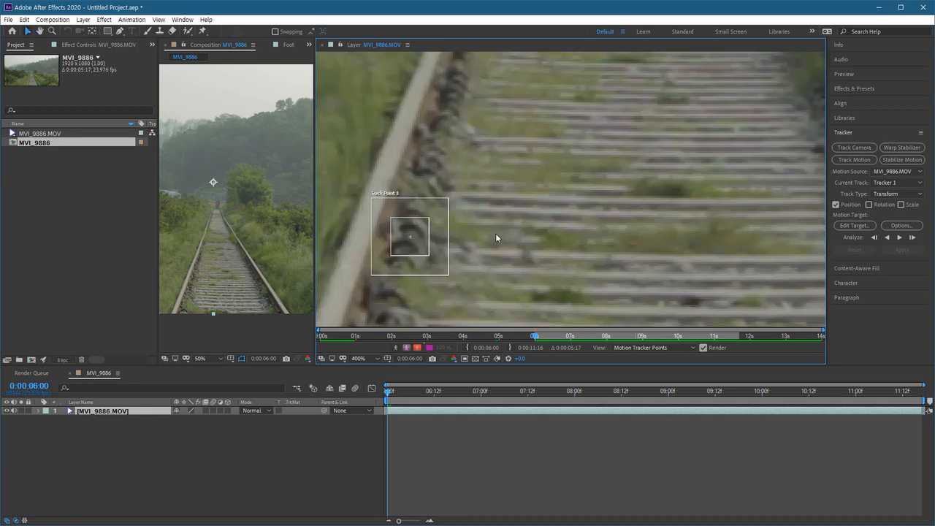
Move Track Point 1 slightly lower along the inner edge of the left rail.
{"action": "left_click_drag", "start_coordinate": [496, 236], "coordinate": [559, 247]}
{"action": "left_click_drag", "start_coordinate": [502, 276], "coordinate": [471, 204]}
{"action": "scroll", "coordinate": [530, 226], "scroll_direction": "down", "scroll_amount": 1}
{"action": "left_click_drag", "start_coordinate": [530, 222], "coordinate": [531, 286]}
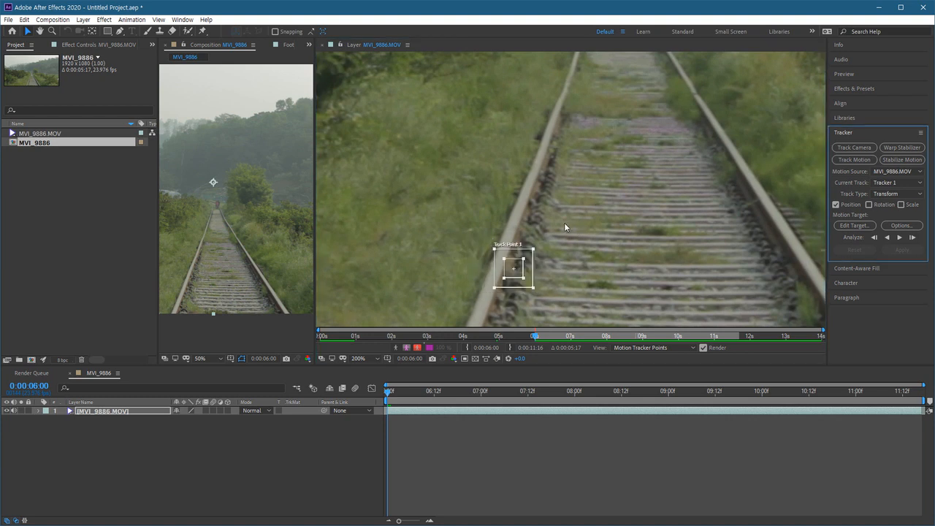
Move Track Point 1 sideways onto the pale surface of the left rail.
{"action": "scroll", "coordinate": [590, 230], "scroll_direction": "up", "scroll_amount": 2}
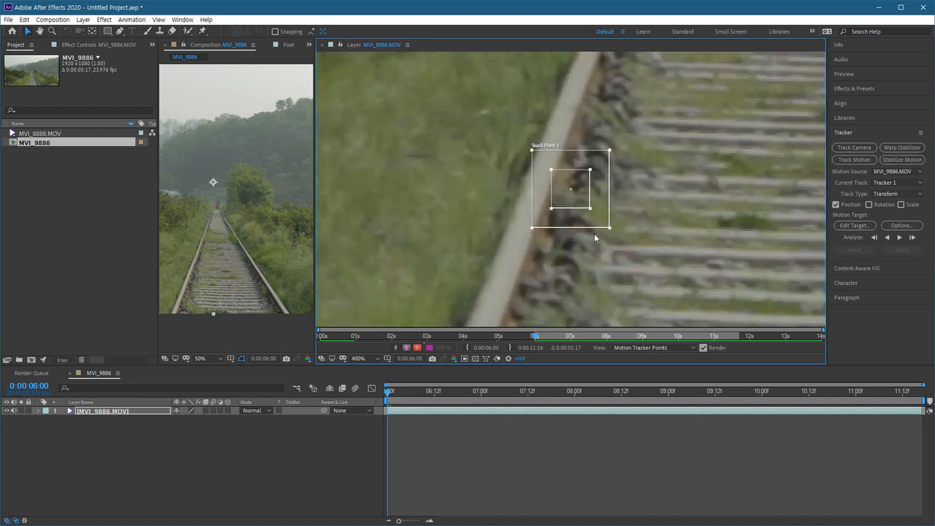
{"action": "scroll", "coordinate": [589, 234], "scroll_direction": "up", "scroll_amount": 2}
{"action": "scroll", "coordinate": [579, 134], "scroll_direction": "up", "scroll_amount": 1}
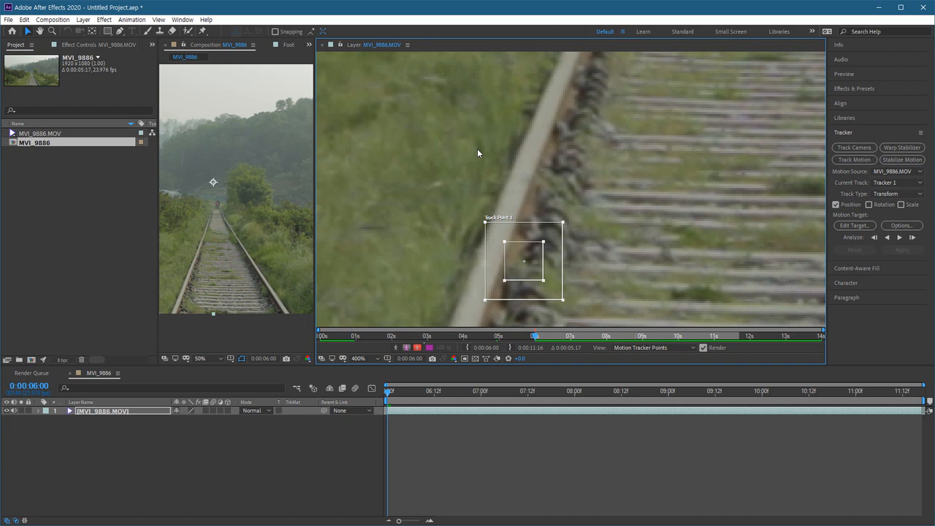
{"action": "scroll", "coordinate": [477, 213], "scroll_direction": "up", "scroll_amount": 2}
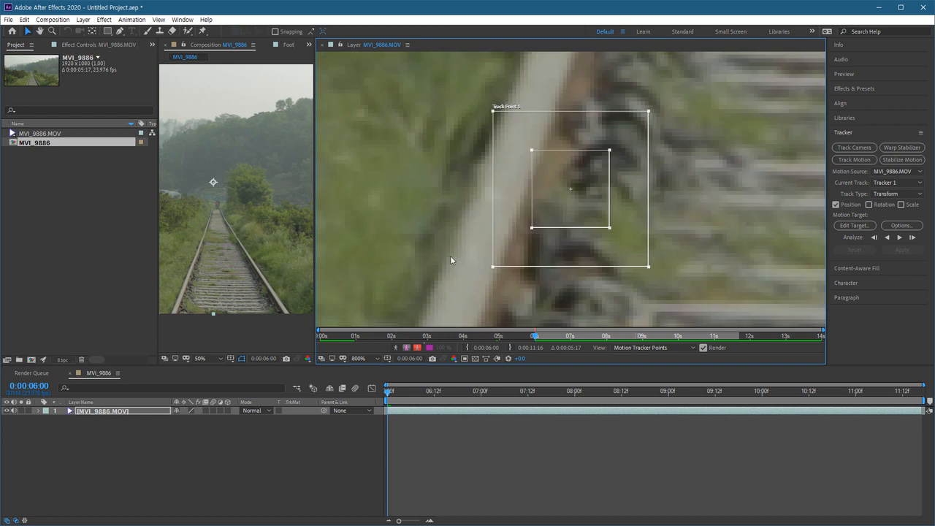
{"action": "left_click_drag", "start_coordinate": [578, 250], "coordinate": [511, 210]}
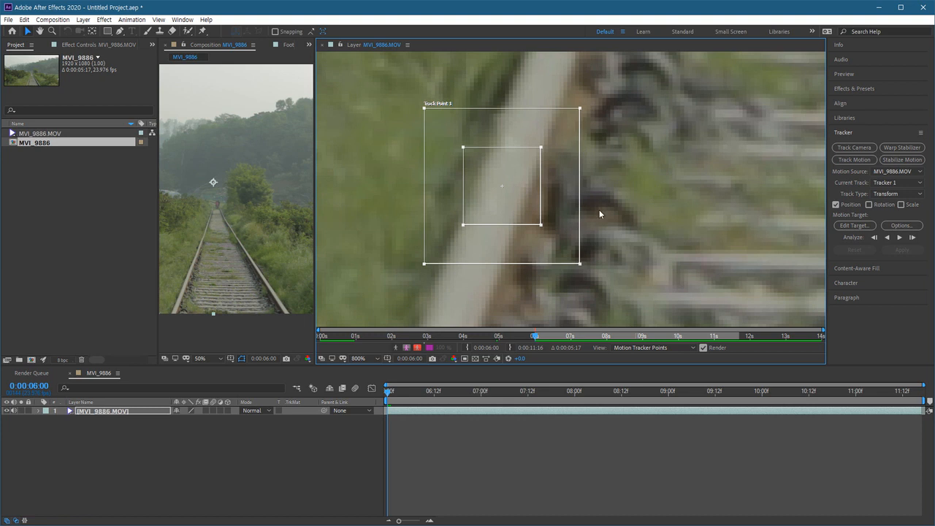
Move Track Point 1 down the left rail near the frame's lower edge and onto the dark spot in the grass beside it.
{"action": "key", "text": "comma"}
{"action": "left_click_drag", "start_coordinate": [597, 179], "coordinate": [569, 72]}
{"action": "left_click_drag", "start_coordinate": [567, 195], "coordinate": [568, 140]}
{"action": "left_click_drag", "start_coordinate": [520, 198], "coordinate": [554, 215]}
{"action": "left_click_drag", "start_coordinate": [559, 73], "coordinate": [492, 252]}
{"action": "key", "text": "period"}
{"action": "left_click_drag", "start_coordinate": [560, 236], "coordinate": [437, 212]}
{"action": "key", "text": "v"}
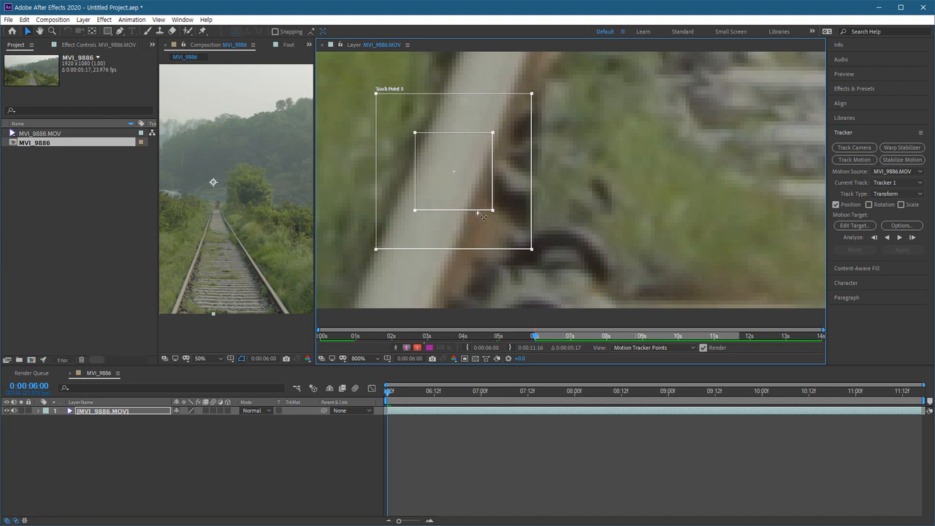
{"action": "left_click_drag", "start_coordinate": [499, 231], "coordinate": [641, 248]}
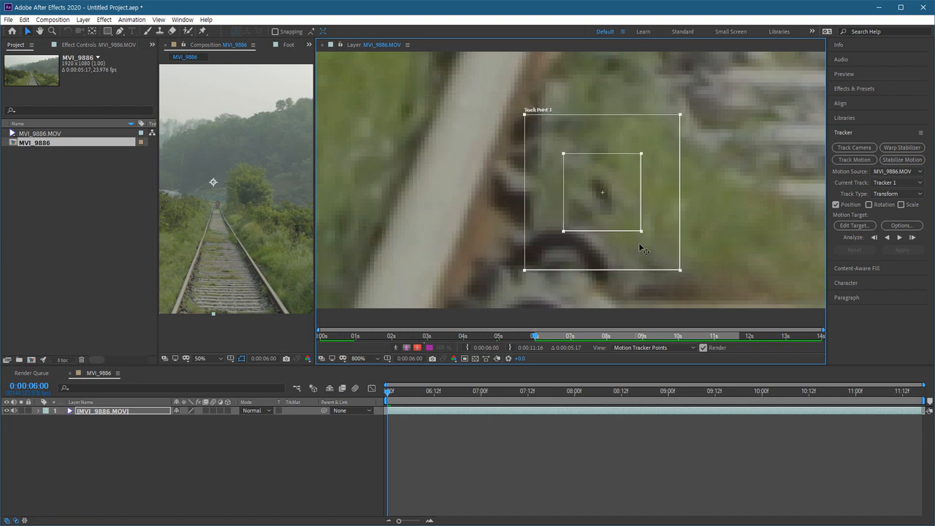
{"action": "left_click_drag", "start_coordinate": [701, 229], "coordinate": [588, 231]}
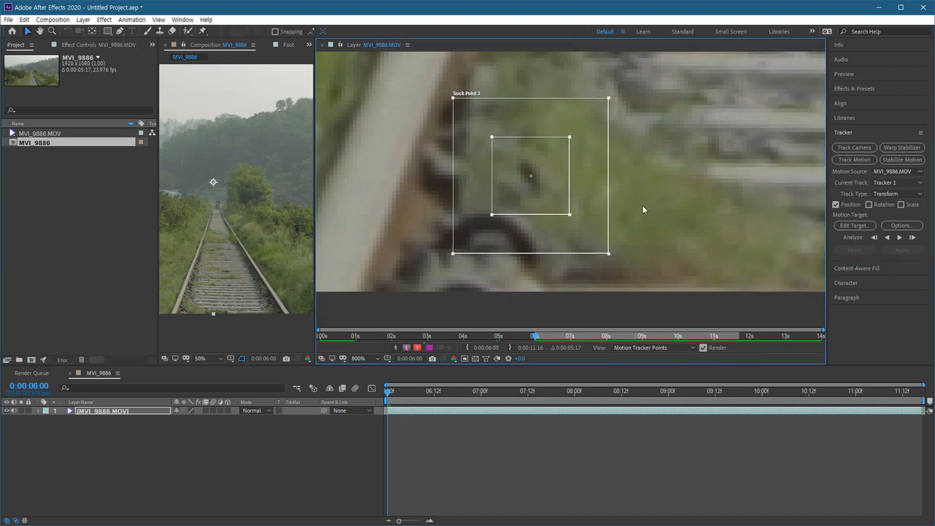
Move Track Point 1 back up the track to the brown inner edge of the left rail.
{"action": "scroll", "coordinate": [658, 183], "scroll_direction": "down", "scroll_amount": 1}
{"action": "scroll", "coordinate": [673, 123], "scroll_direction": "down", "scroll_amount": 1}
{"action": "left_click_drag", "start_coordinate": [673, 123], "coordinate": [601, 215]}
{"action": "left_click_drag", "start_coordinate": [527, 283], "coordinate": [549, 146]}
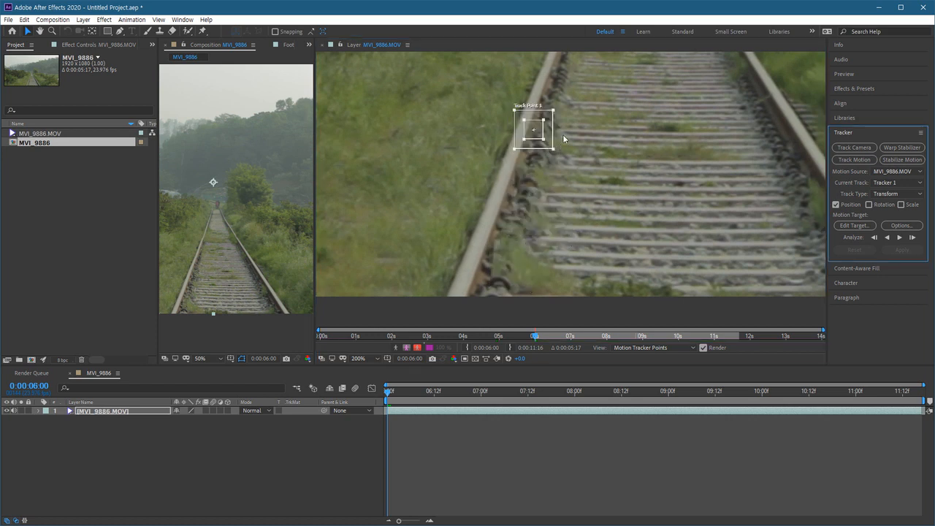
{"action": "scroll", "coordinate": [533, 235], "scroll_direction": "up", "scroll_amount": 3}
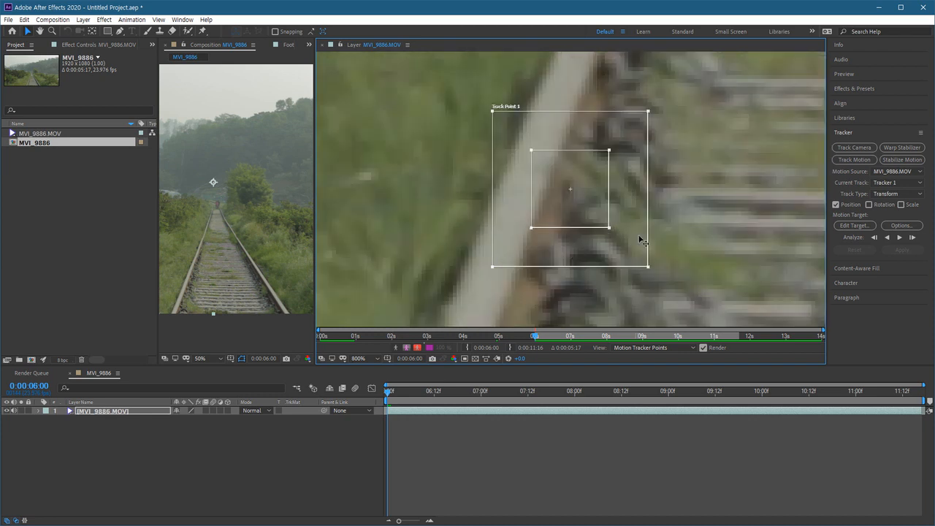
{"action": "scroll", "coordinate": [594, 245], "scroll_direction": "down", "scroll_amount": 1}
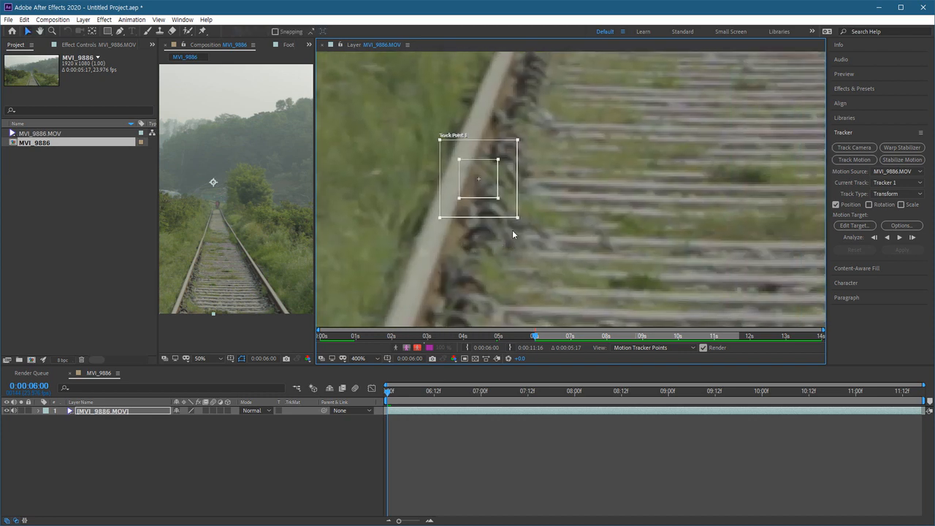
Move Track Point 1 down onto the dark stones between the left rail and the sleeper ends.
{"action": "left_click_drag", "start_coordinate": [509, 212], "coordinate": [504, 154]}
{"action": "scroll", "coordinate": [553, 234], "scroll_direction": "up", "scroll_amount": 3}
{"action": "scroll", "coordinate": [553, 234], "scroll_direction": "up", "scroll_amount": 1}
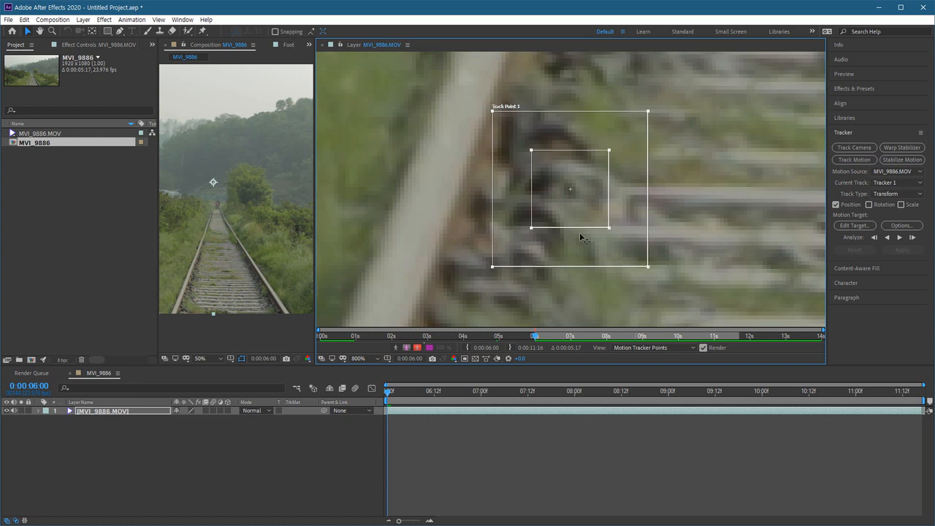
{"action": "scroll", "coordinate": [538, 244], "scroll_direction": "right", "scroll_amount": 2}
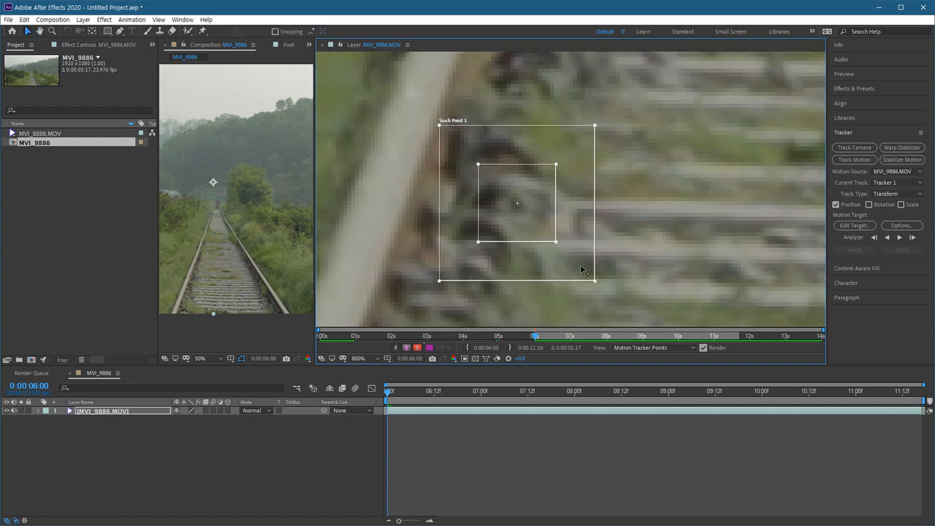
Shrink Track Point 1's inner feature region, enlarge its outer search region slightly, and check both against the wider track.
{"action": "mouse_move", "coordinate": [557, 244]}
{"action": "left_mouse_down"}
{"action": "mouse_move", "coordinate": [539, 245]}
{"action": "mouse_move", "coordinate": [550, 242]}
{"action": "mouse_move", "coordinate": [544, 228]}
{"action": "mouse_move", "coordinate": [549, 234]}
{"action": "left_mouse_up"}
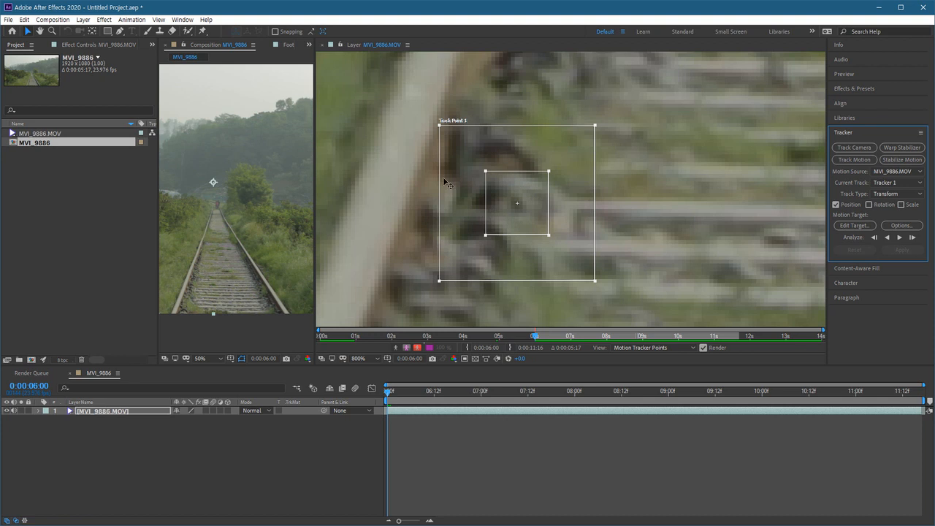
{"action": "left_click_drag", "start_coordinate": [596, 280], "coordinate": [618, 298]}
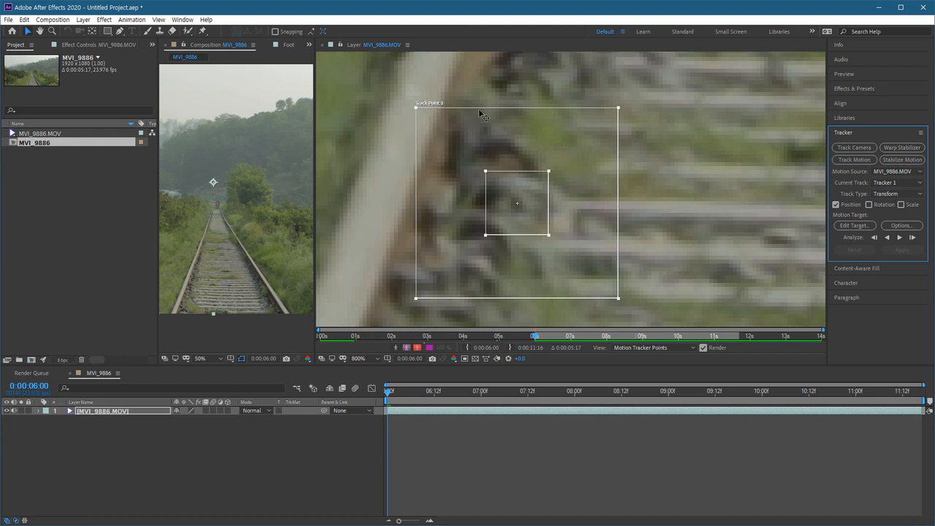
{"action": "left_click_drag", "start_coordinate": [618, 299], "coordinate": [601, 287]}
{"action": "mouse_move", "coordinate": [549, 235]}
{"action": "left_mouse_down"}
{"action": "mouse_move", "coordinate": [538, 225]}
{"action": "mouse_move", "coordinate": [545, 233]}
{"action": "left_mouse_up"}
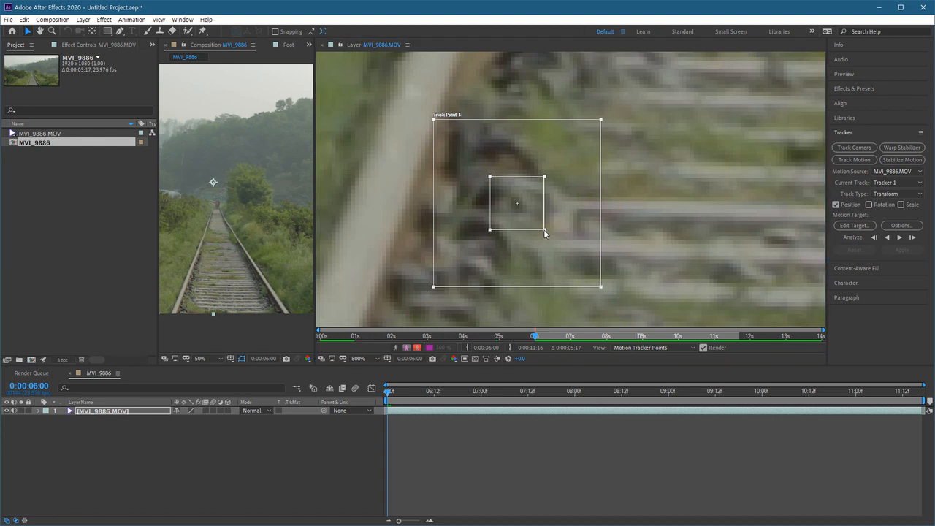
{"action": "key", "text": "comma"}
{"action": "left_click_drag", "start_coordinate": [661, 236], "coordinate": [508, 317]}
{"action": "key", "text": "comma"}
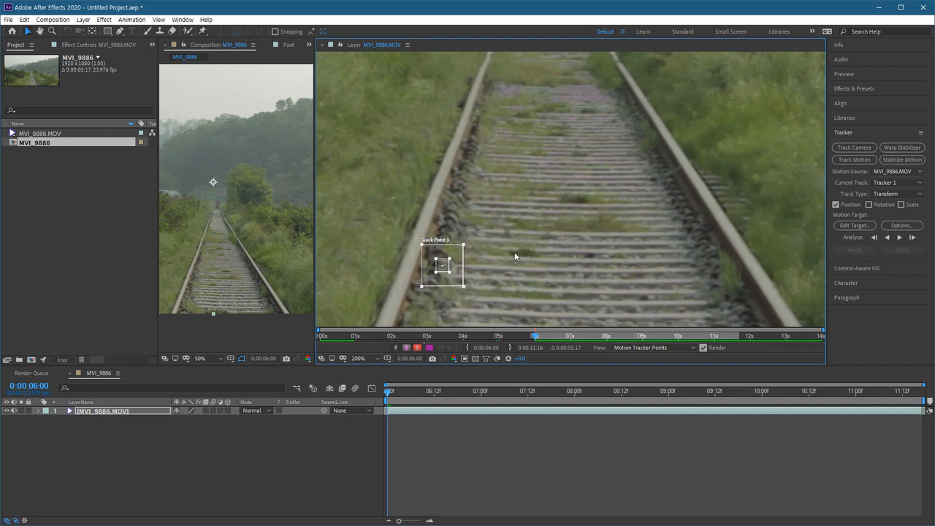
{"action": "left_click_drag", "start_coordinate": [611, 255], "coordinate": [572, 269]}
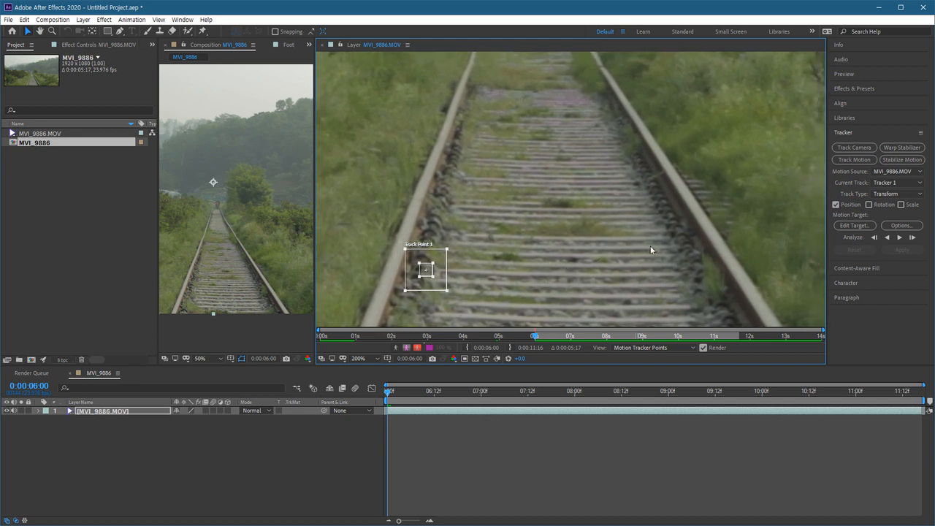
{"action": "left_click_drag", "start_coordinate": [655, 269], "coordinate": [654, 276]}
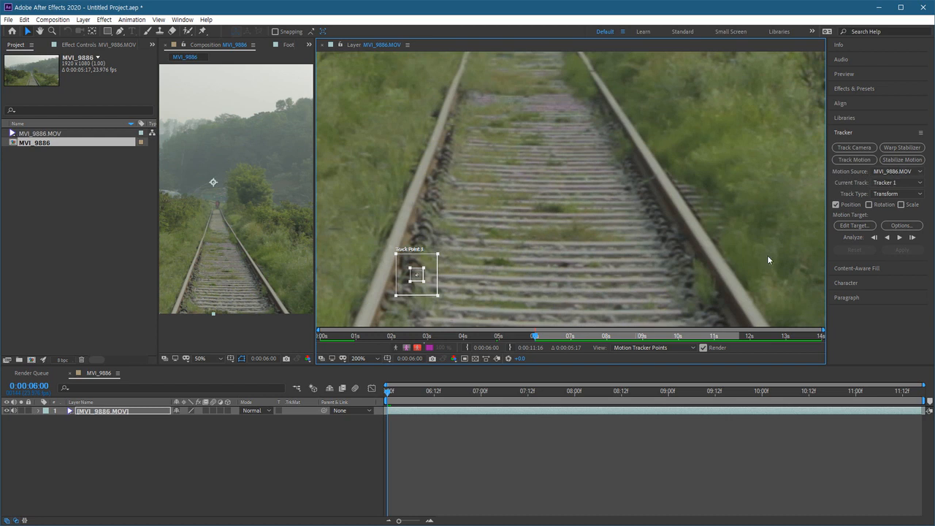
Inspect the tracker's Track Type options and keep Transform.
{"action": "left_click", "coordinate": [899, 171]}
{"action": "left_click", "coordinate": [900, 195]}
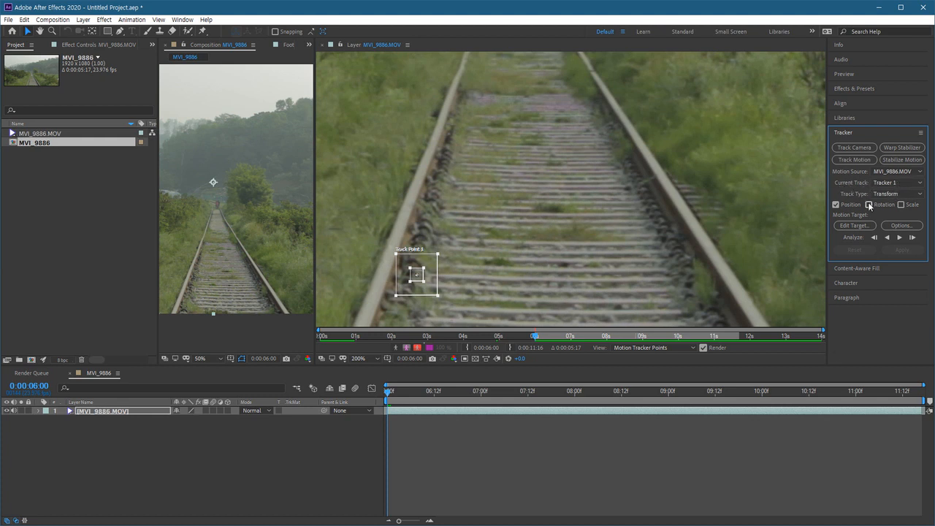
{"action": "left_click", "coordinate": [886, 194]}
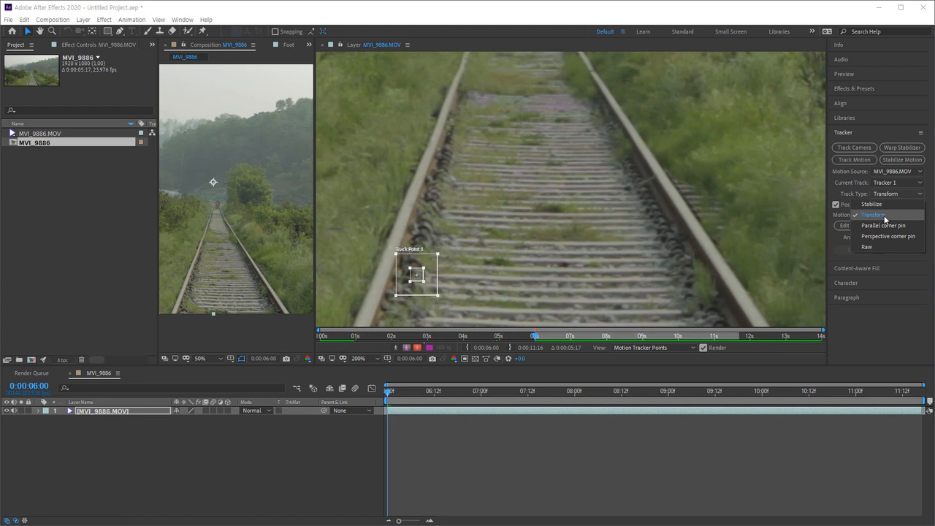
{"action": "left_click", "coordinate": [888, 197]}
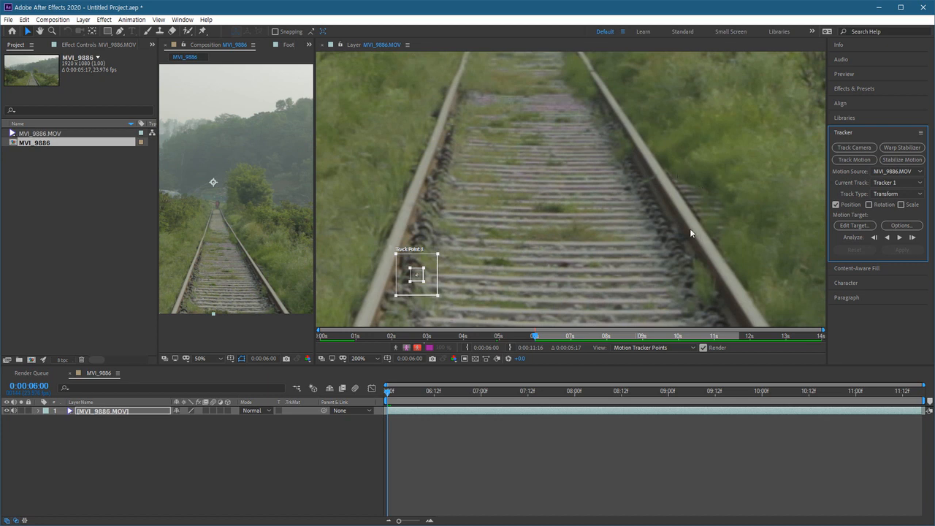
Scrub briefly through the start of the composition and return to 0:00:06:00.
{"action": "left_click_drag", "start_coordinate": [423, 392], "coordinate": [445, 389]}
{"action": "key", "text": "Home"}
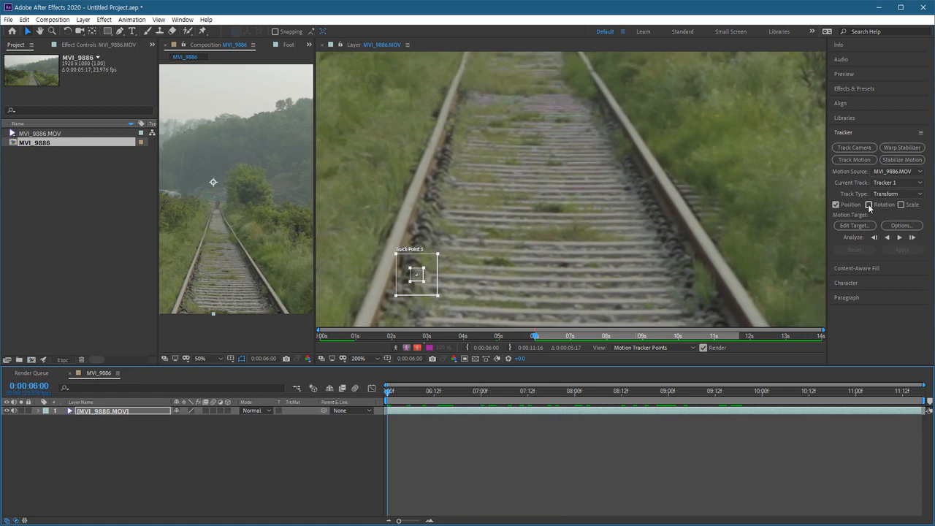
Enable Rotation tracking alongside Position and place Track Point 2 on the dark stones just inside the right rail.
{"action": "left_click", "coordinate": [836, 206]}
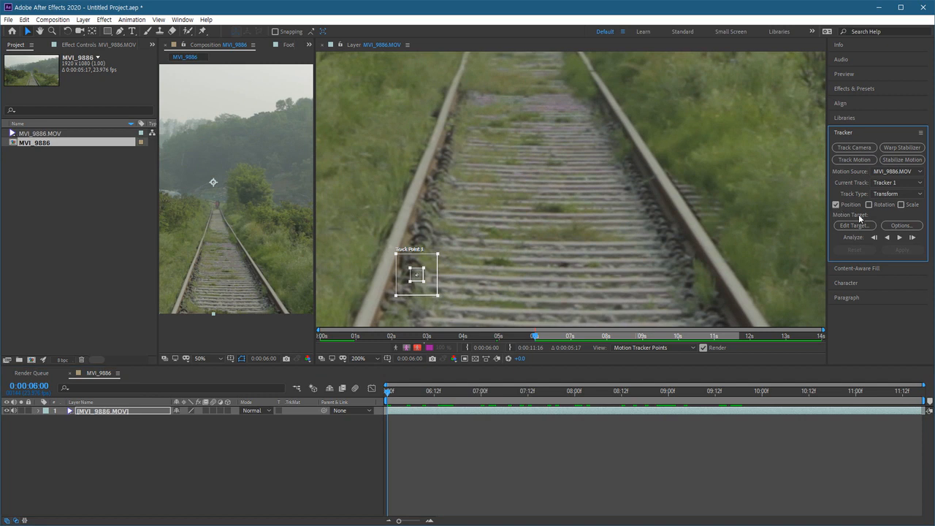
{"action": "left_click", "coordinate": [869, 205]}
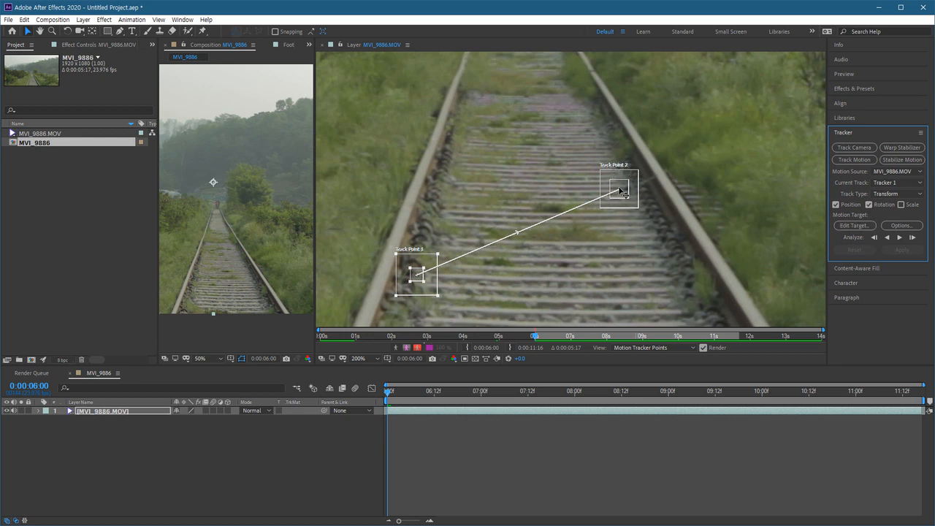
{"action": "left_click_drag", "start_coordinate": [611, 232], "coordinate": [529, 257]}
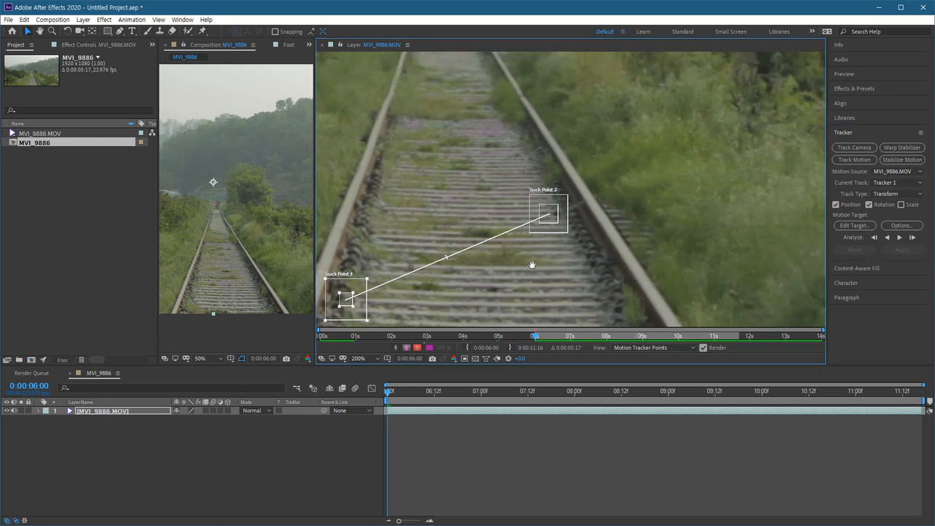
{"action": "scroll", "coordinate": [531, 256], "scroll_direction": "up", "scroll_amount": 2}
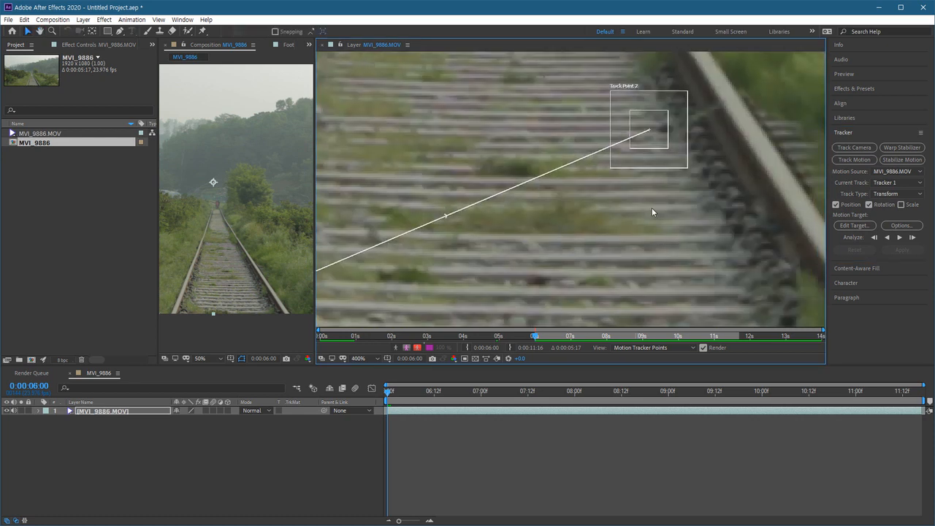
{"action": "scroll", "coordinate": [583, 244], "scroll_direction": "up", "scroll_amount": 1}
{"action": "left_click_drag", "start_coordinate": [583, 244], "coordinate": [470, 281]}
Shrink Track Point 2's inner feature region slightly and enlarge its outer search region around the stones.
{"action": "left_click_drag", "start_coordinate": [532, 289], "coordinate": [539, 252]}
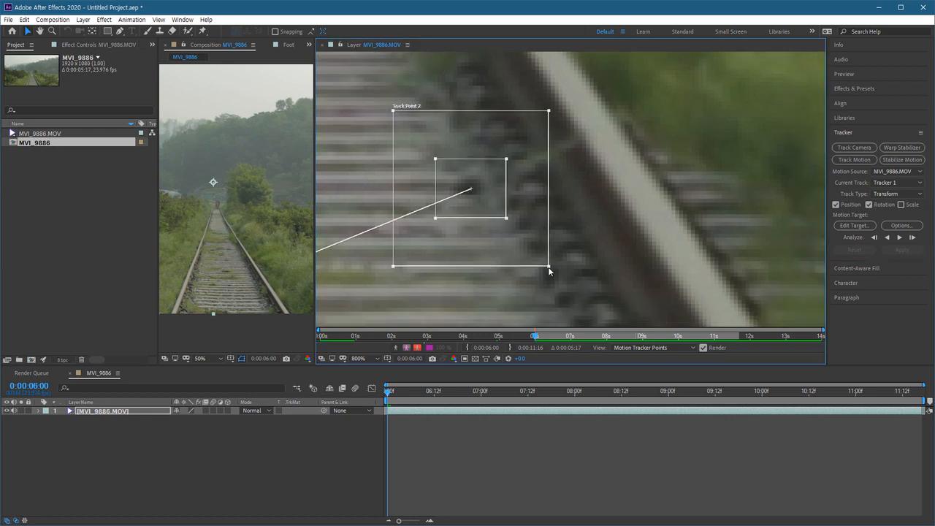
{"action": "left_click_drag", "start_coordinate": [549, 268], "coordinate": [563, 283]}
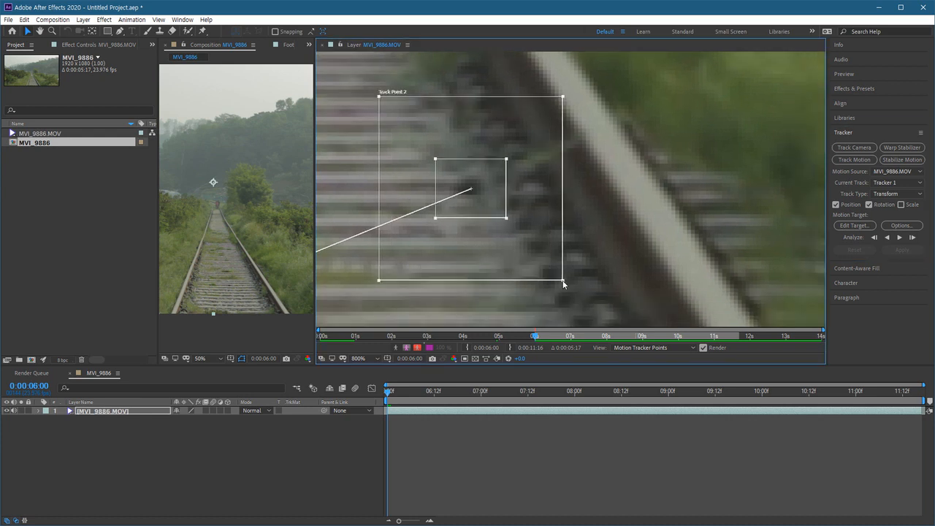
{"action": "scroll", "coordinate": [588, 274], "scroll_direction": "down", "scroll_amount": 2}
{"action": "left_click_drag", "start_coordinate": [498, 264], "coordinate": [590, 241]}
{"action": "left_click_drag", "start_coordinate": [470, 254], "coordinate": [522, 261]}
{"action": "scroll", "coordinate": [470, 254], "scroll_direction": "up", "scroll_amount": 1}
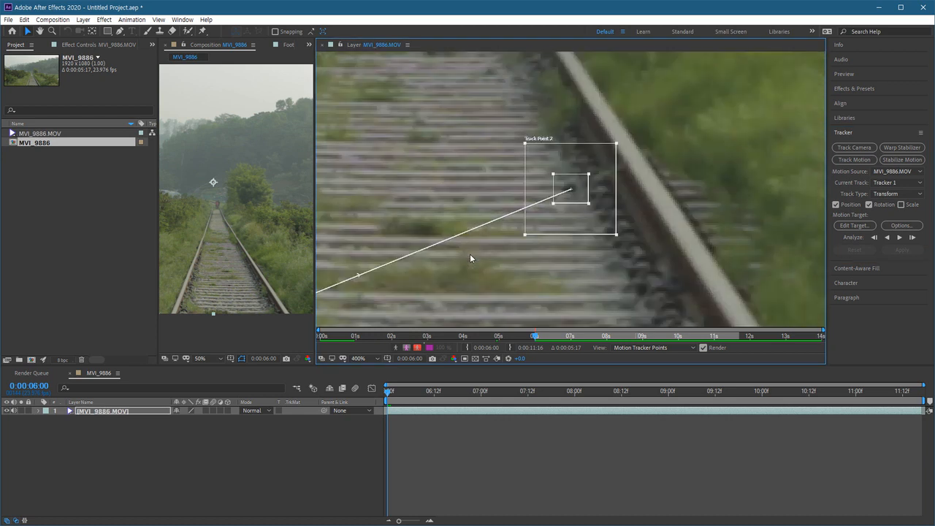
Examine the placement of Track Point 1 and Track Point 2 up close and against the whole track.
{"action": "left_click_drag", "start_coordinate": [443, 267], "coordinate": [694, 144]}
{"action": "scroll", "coordinate": [567, 214], "scroll_direction": "up", "scroll_amount": 1}
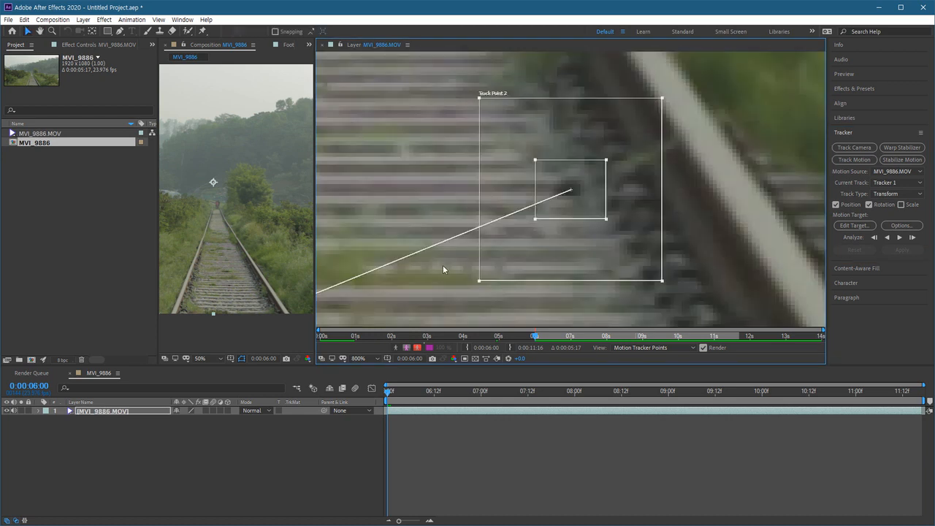
{"action": "left_click_drag", "start_coordinate": [458, 258], "coordinate": [717, 135]}
{"action": "left_click_drag", "start_coordinate": [339, 214], "coordinate": [792, 65]}
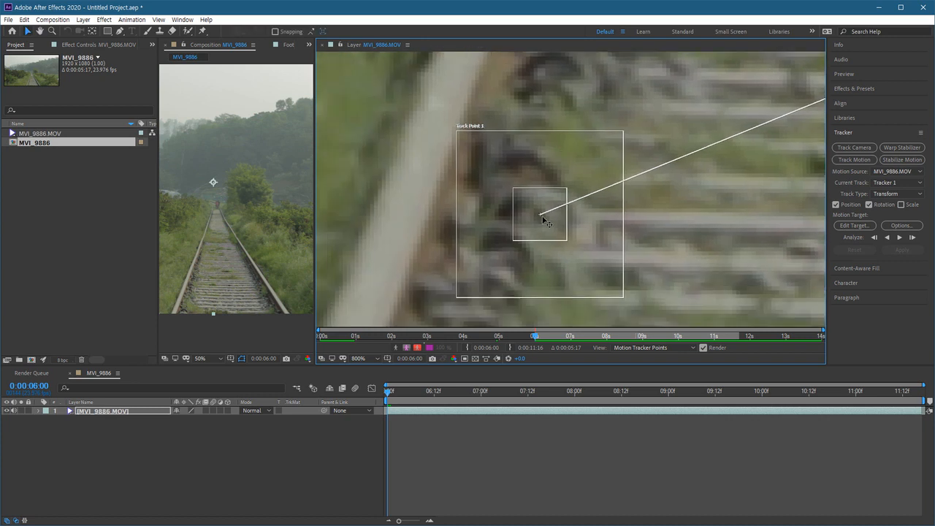
{"action": "left_click_drag", "start_coordinate": [672, 202], "coordinate": [543, 262]}
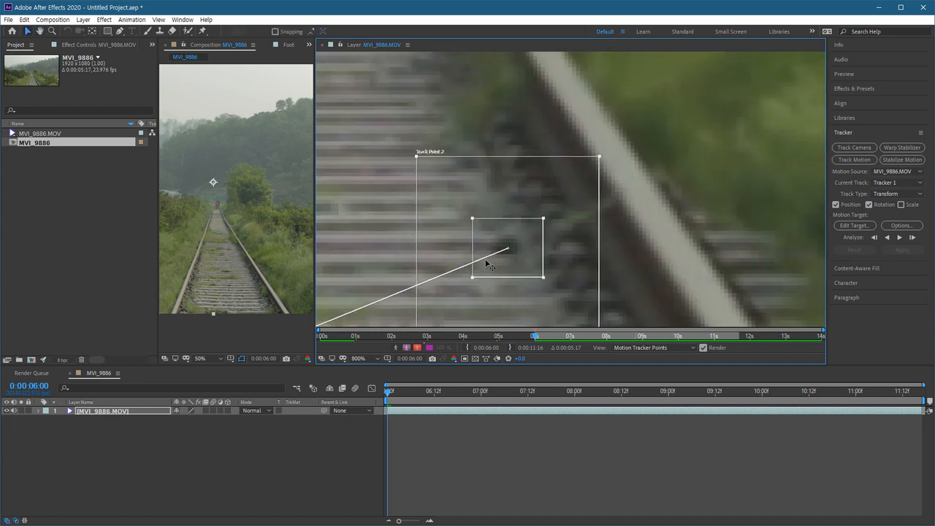
{"action": "key", "text": "comma"}
{"action": "key", "text": "comma"}
{"action": "key", "text": "comma"}
{"action": "left_click_drag", "start_coordinate": [457, 239], "coordinate": [515, 255]}
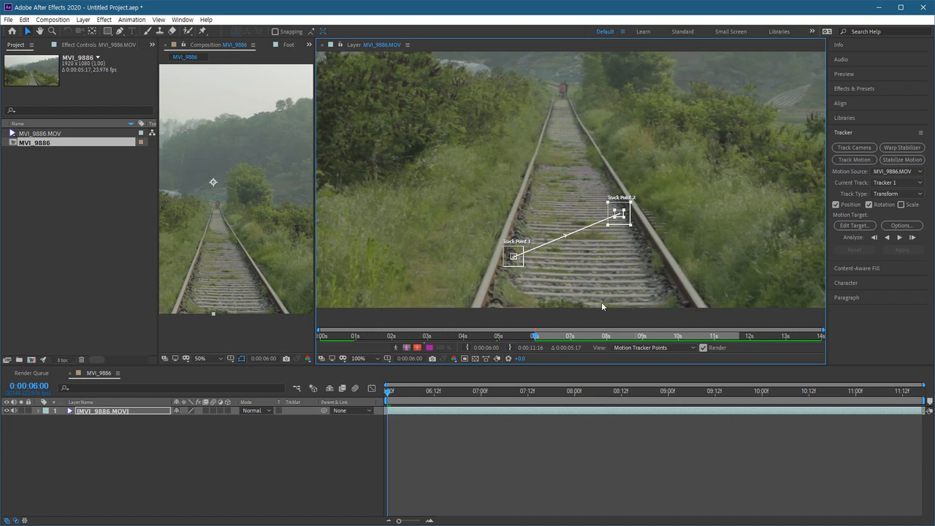
Scrub back and forth through the footage to preview how the rails move under the two track points.
{"action": "left_click", "coordinate": [395, 398]}
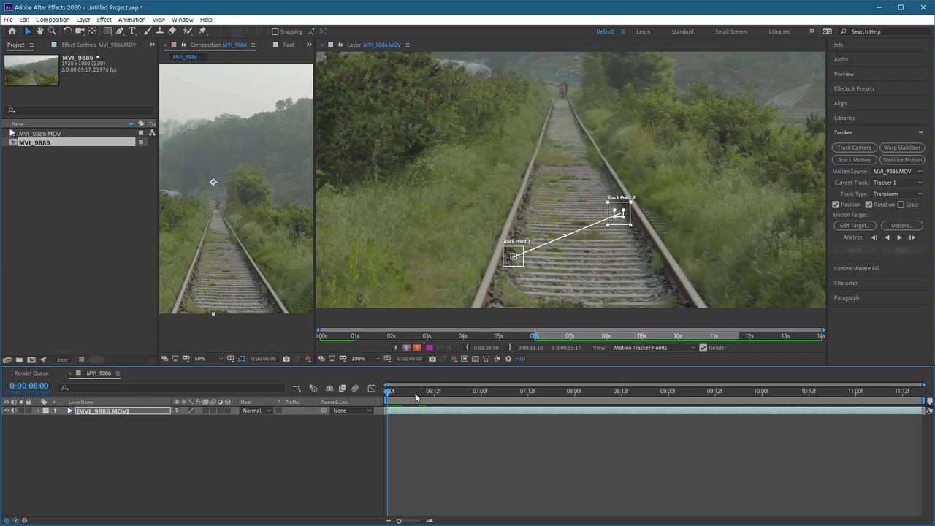
{"action": "left_click_drag", "start_coordinate": [409, 392], "coordinate": [728, 396]}
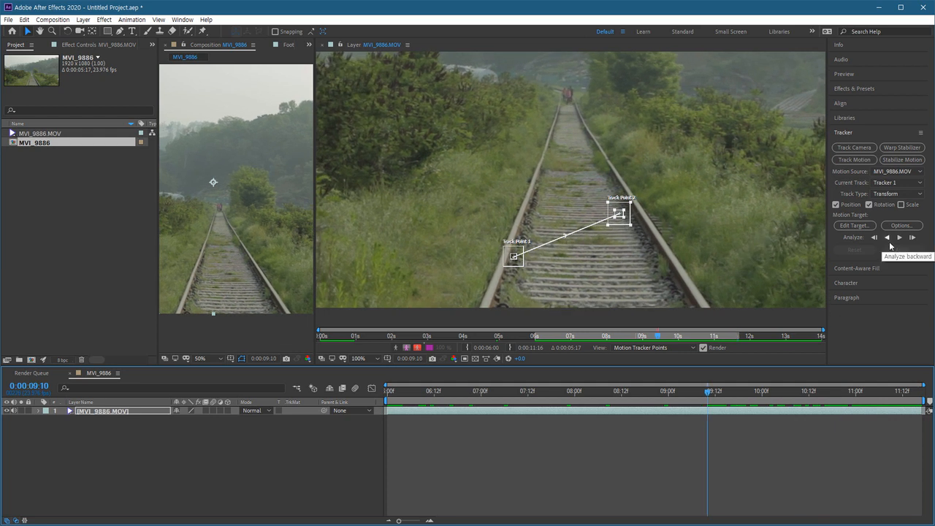
{"action": "left_click_drag", "start_coordinate": [713, 398], "coordinate": [594, 398]}
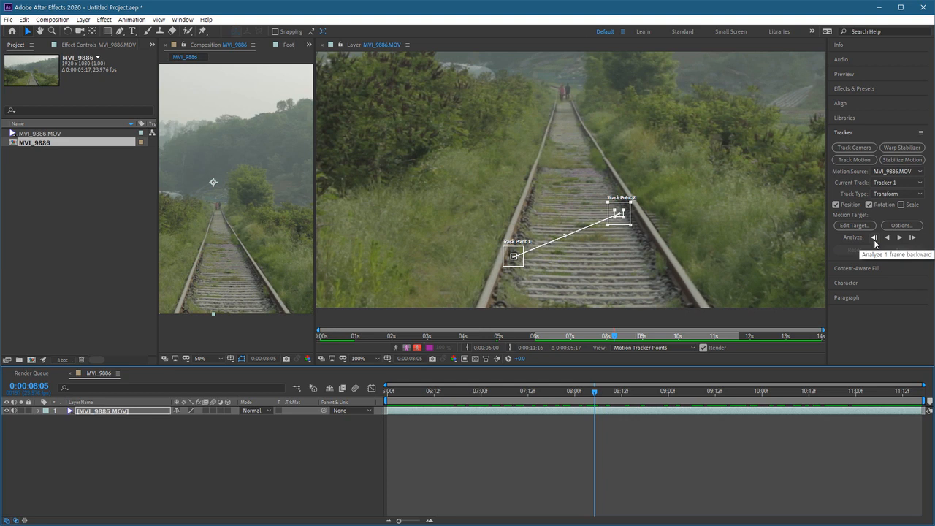
{"action": "left_click_drag", "start_coordinate": [594, 393], "coordinate": [789, 398]}
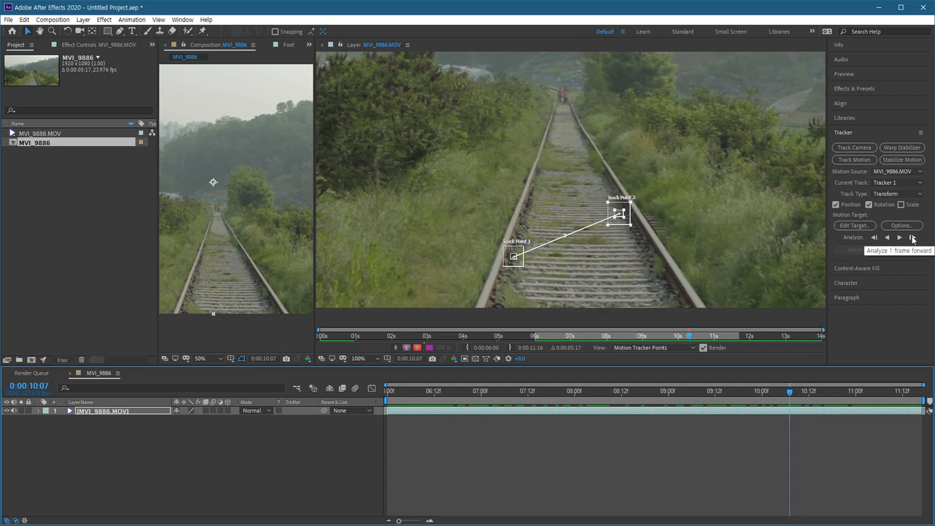
Return to 0:00:06:00 and analyze both track points forward through the end of the trimmed clip.
{"action": "left_click_drag", "start_coordinate": [741, 396], "coordinate": [344, 411]}
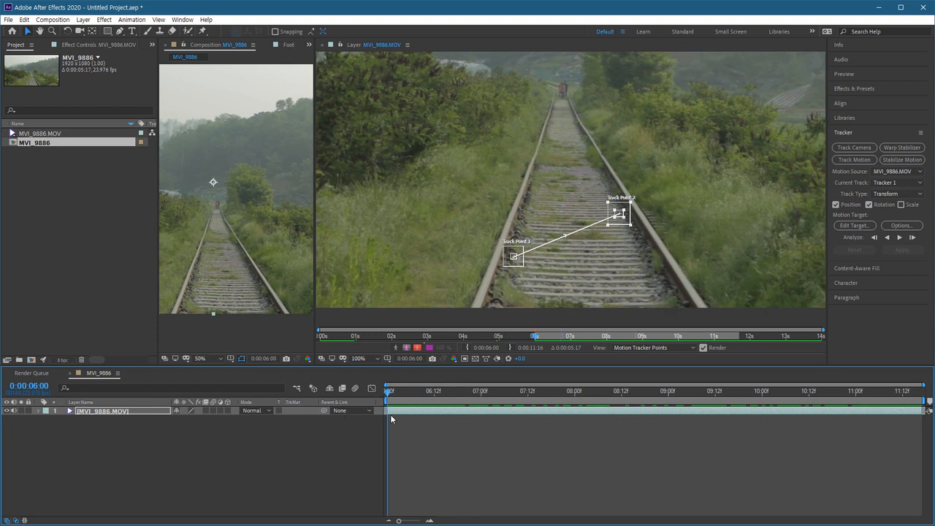
{"action": "left_click_drag", "start_coordinate": [391, 403], "coordinate": [307, 395]}
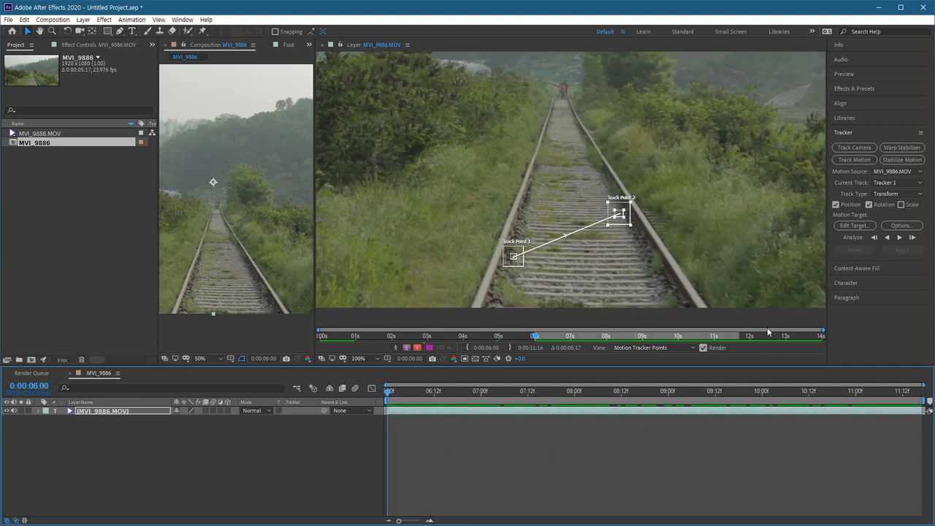
{"action": "left_click", "coordinate": [901, 238]}
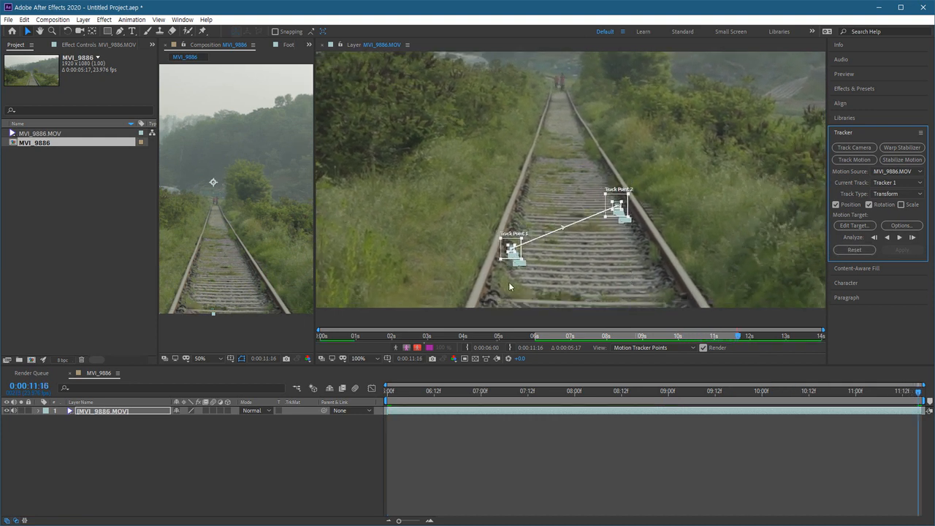
Inspect Track Point 2's analyzed motion path closely while scrubbing through the clip, and return to 0:00:06:00.
{"action": "scroll", "coordinate": [603, 229], "scroll_direction": "up", "scroll_amount": 1}
{"action": "scroll", "coordinate": [530, 248], "scroll_direction": "up", "scroll_amount": 2}
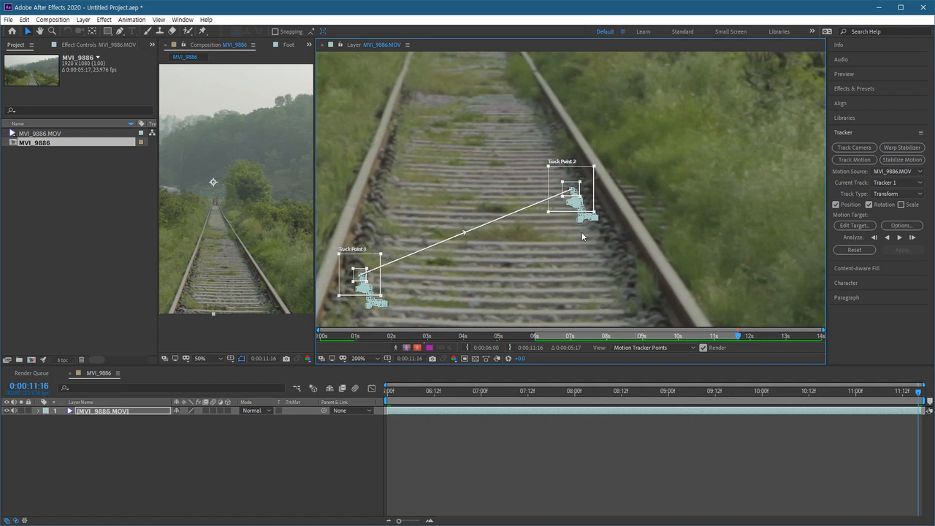
{"action": "scroll", "coordinate": [573, 236], "scroll_direction": "up", "scroll_amount": 1}
{"action": "scroll", "coordinate": [587, 238], "scroll_direction": "up", "scroll_amount": 1}
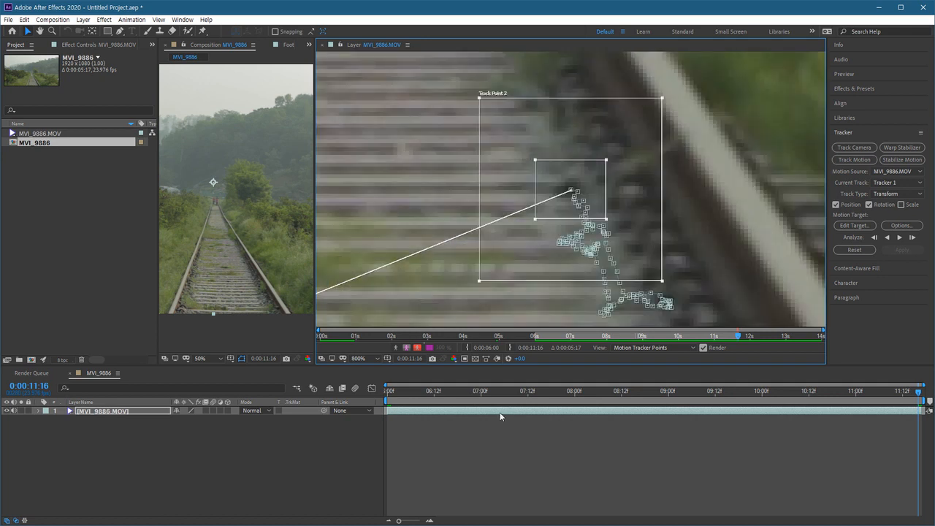
{"action": "left_click", "coordinate": [387, 395]}
{"action": "scroll", "coordinate": [380, 229], "scroll_direction": "up", "scroll_amount": 1}
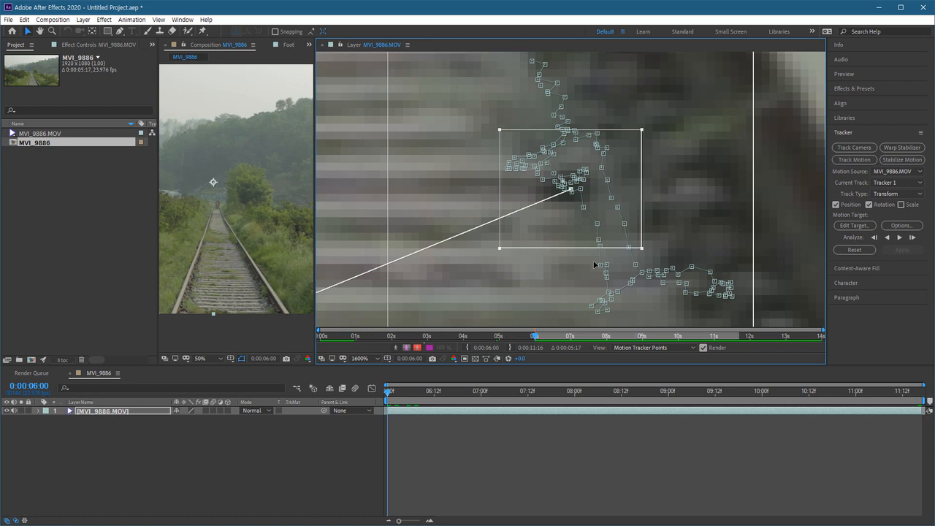
{"action": "left_click_drag", "start_coordinate": [389, 396], "coordinate": [494, 395]}
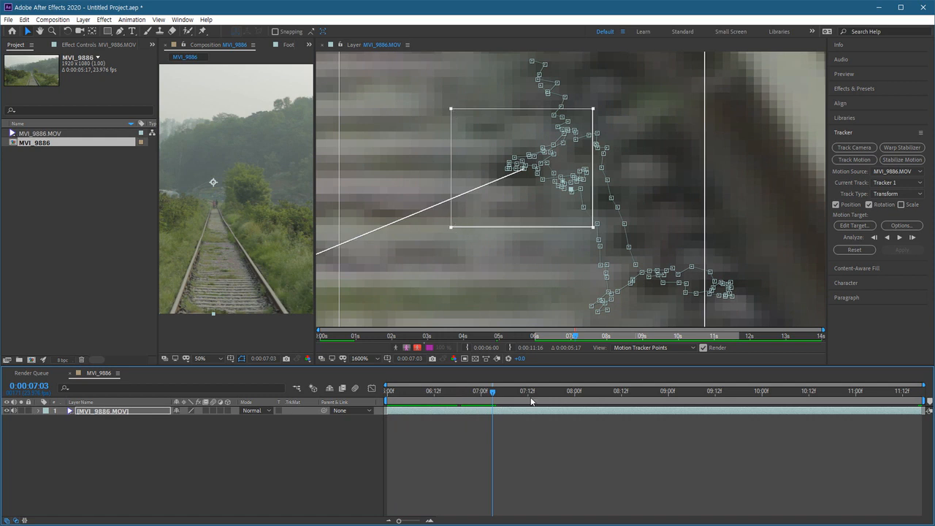
{"action": "left_click_drag", "start_coordinate": [489, 393], "coordinate": [755, 412]}
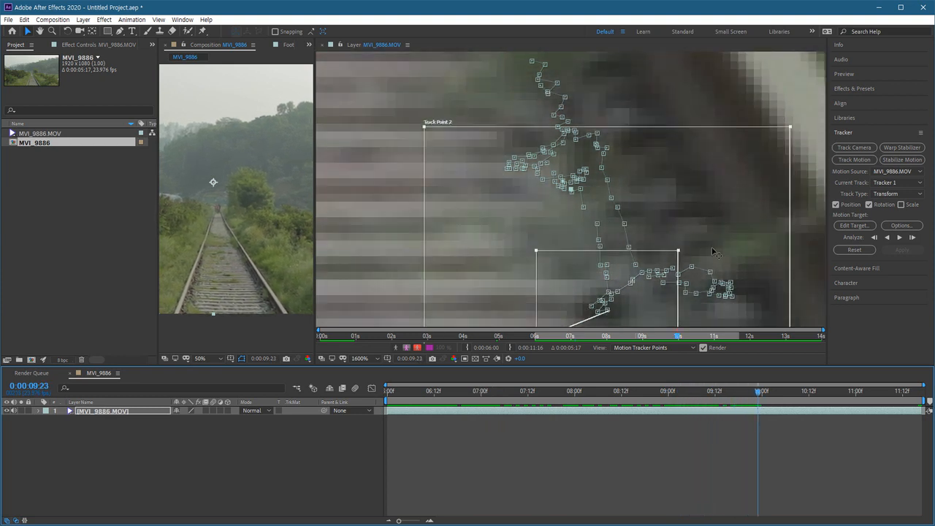
{"action": "left_click_drag", "start_coordinate": [693, 302], "coordinate": [635, 174]}
{"action": "key", "text": "space"}
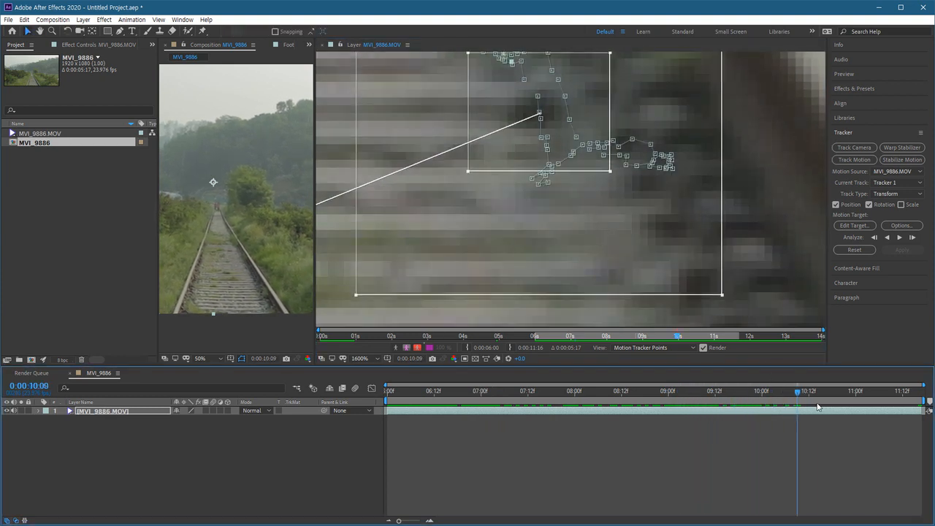
{"action": "scroll", "coordinate": [714, 288], "scroll_direction": "down", "scroll_amount": 1}
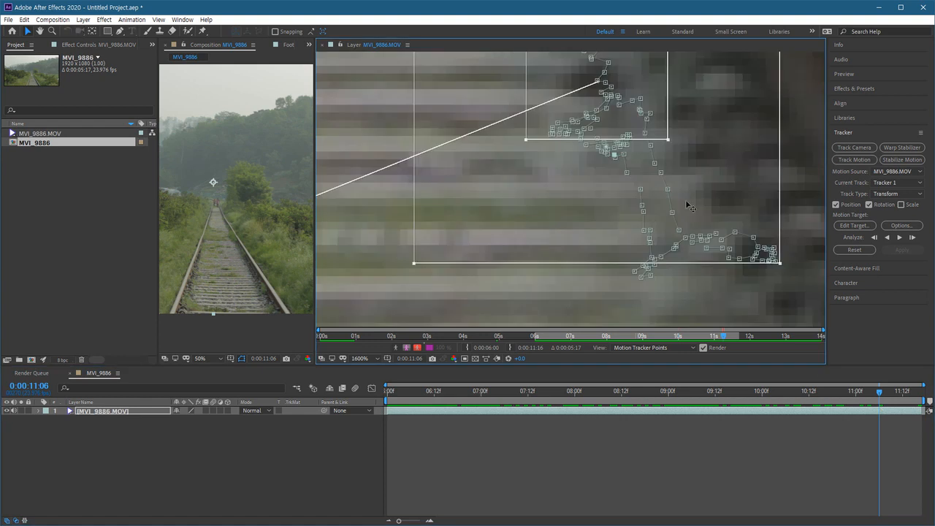
{"action": "scroll", "coordinate": [709, 271], "scroll_direction": "down", "scroll_amount": 1}
{"action": "mouse_move", "coordinate": [880, 392]}
{"action": "left_mouse_down"}
{"action": "mouse_move", "coordinate": [920, 392]}
{"action": "mouse_move", "coordinate": [891, 393]}
{"action": "left_mouse_up"}
{"action": "left_click_drag", "start_coordinate": [833, 398], "coordinate": [368, 394]}
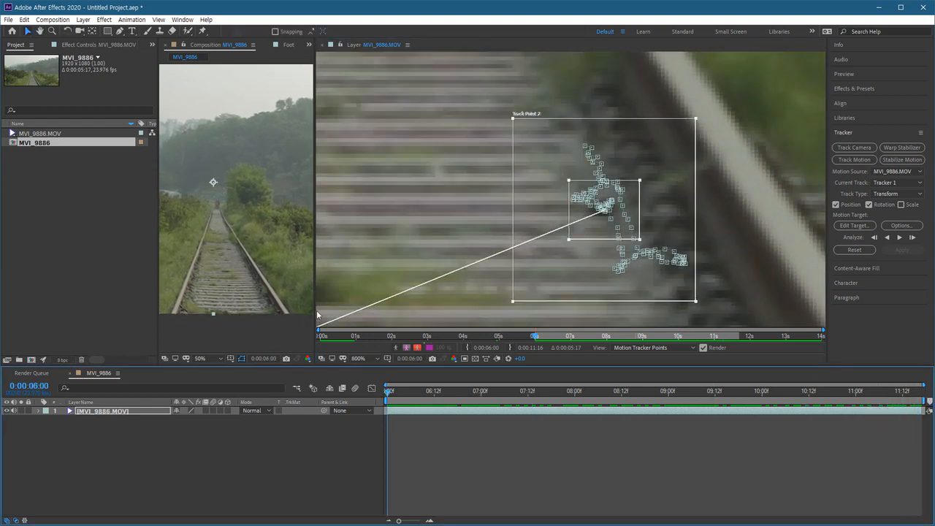
Compare the analyzed motion paths of Track Point 1 and Track Point 2 in close-up and wider views.
{"action": "left_click_drag", "start_coordinate": [485, 218], "coordinate": [741, 108]}
{"action": "left_click_drag", "start_coordinate": [683, 139], "coordinate": [662, 119]}
{"action": "mouse_move", "coordinate": [388, 395]}
{"action": "left_mouse_down"}
{"action": "mouse_move", "coordinate": [913, 395]}
{"action": "mouse_move", "coordinate": [388, 395]}
{"action": "left_mouse_up"}
{"action": "scroll", "coordinate": [682, 253], "scroll_direction": "down", "scroll_amount": 2}
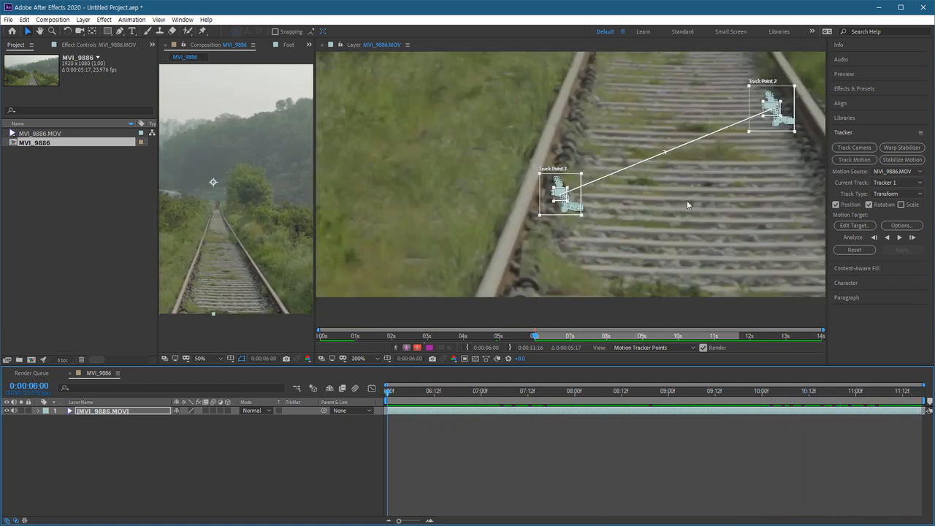
{"action": "scroll", "coordinate": [621, 234], "scroll_direction": "down", "scroll_amount": 1}
{"action": "scroll", "coordinate": [556, 257], "scroll_direction": "up", "scroll_amount": 2}
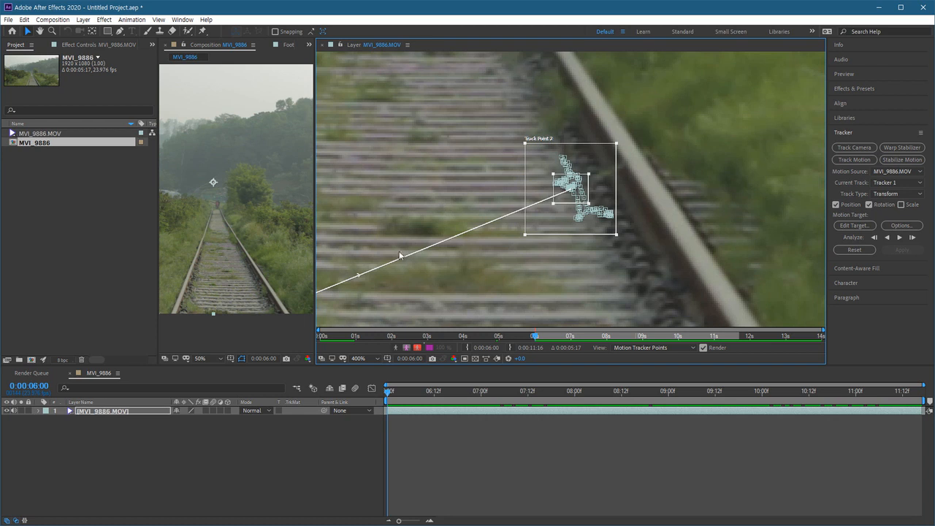
{"action": "scroll", "coordinate": [553, 250], "scroll_direction": "down", "scroll_amount": 5}
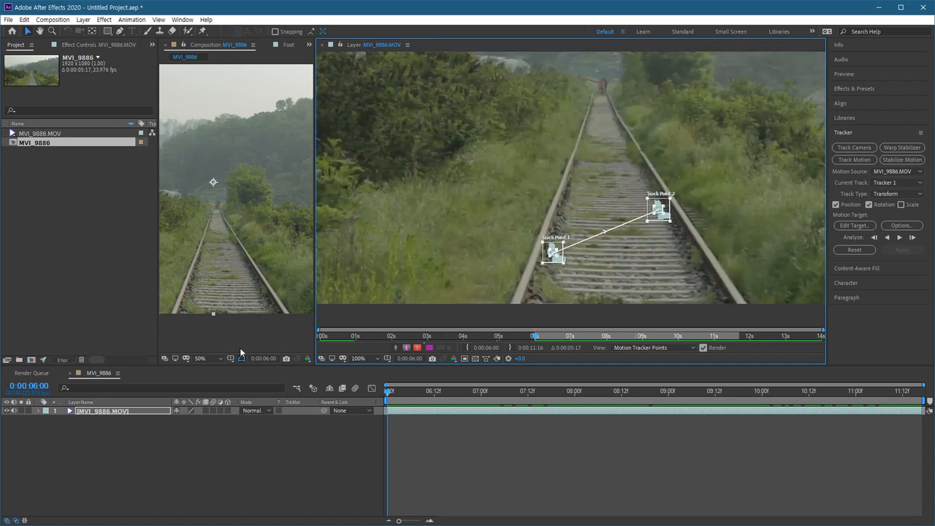
{"action": "scroll", "coordinate": [505, 158], "scroll_direction": "up", "scroll_amount": 2}
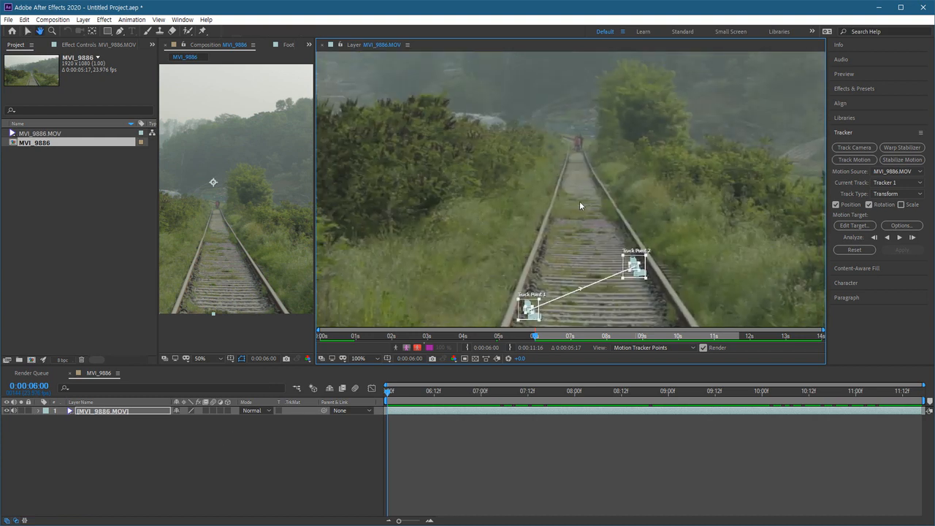
Widen the composition view and add a text layer reading "RAILROAD" over the bushes to the right of the track.
{"action": "left_click", "coordinate": [130, 446]}
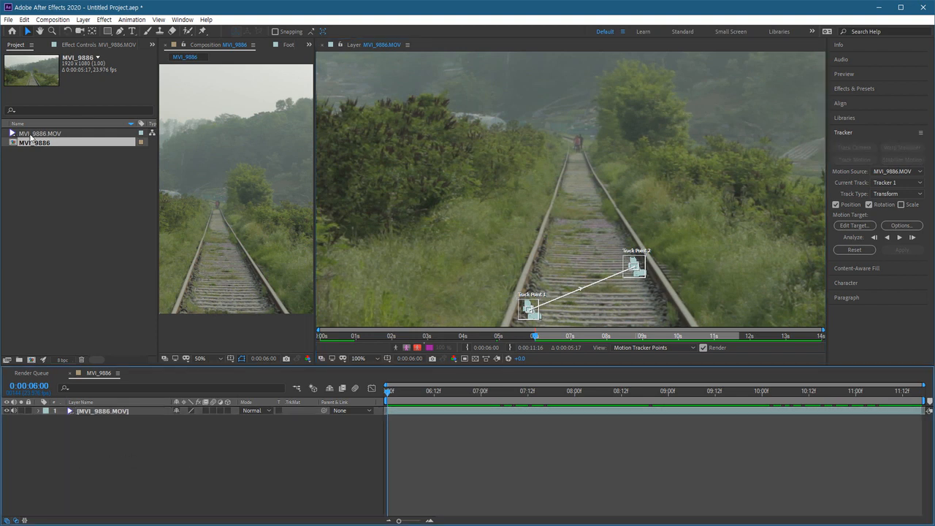
{"action": "left_click", "coordinate": [134, 31]}
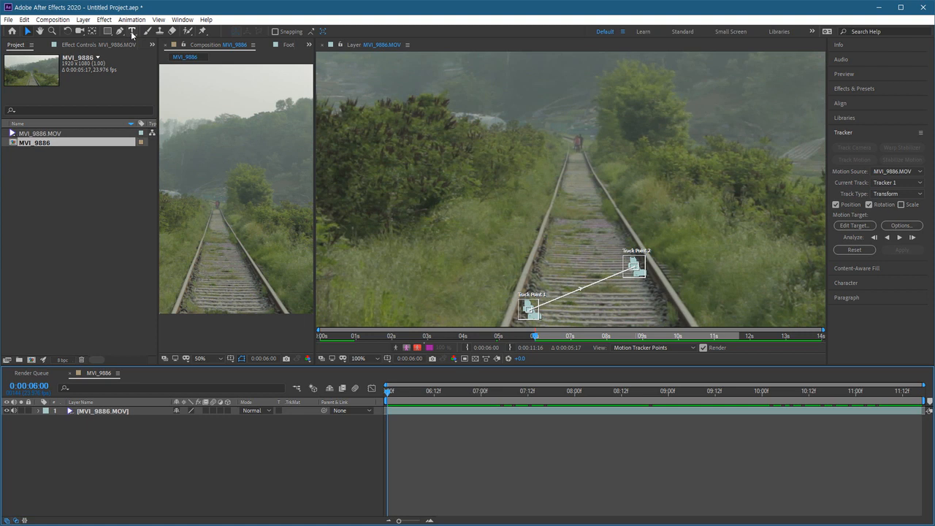
{"action": "left_click", "coordinate": [313, 216]}
{"action": "left_click_drag", "start_coordinate": [315, 214], "coordinate": [730, 213]}
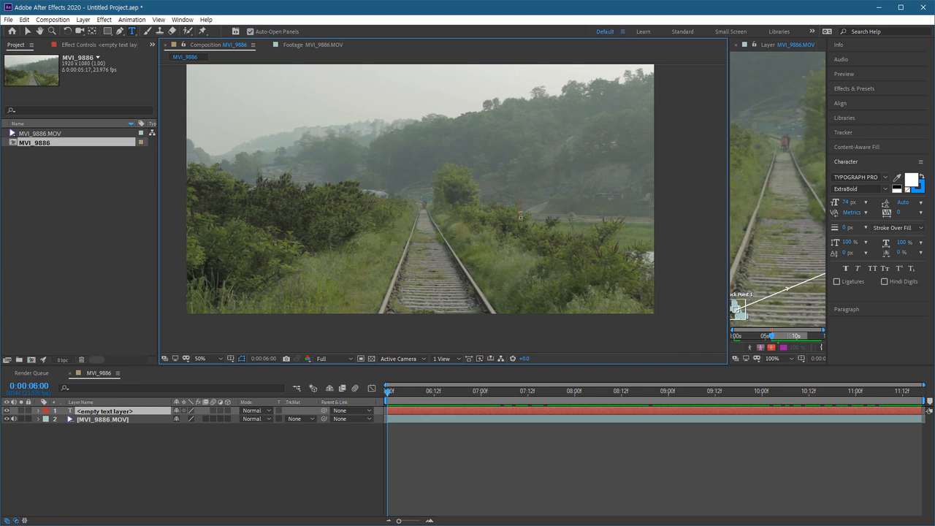
{"action": "type", "text": "RAIL"}
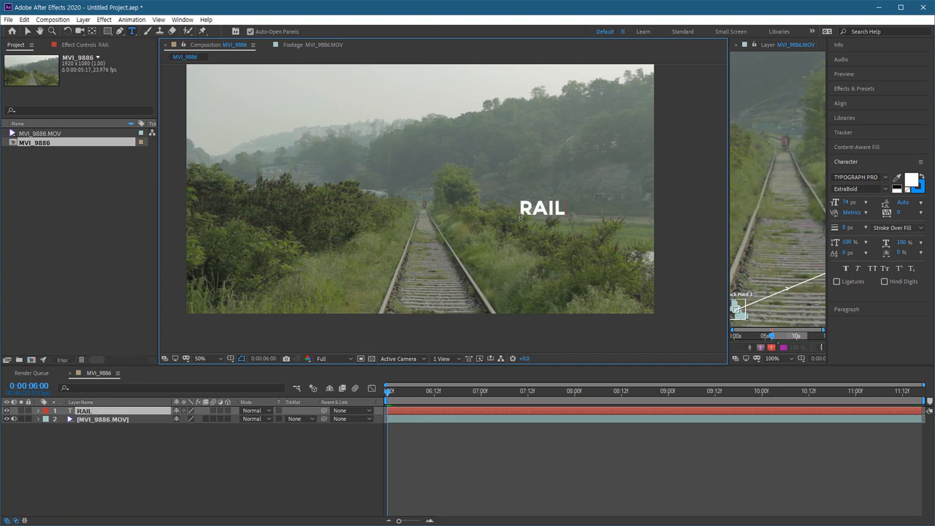
{"action": "type", "text": "ROAD"}
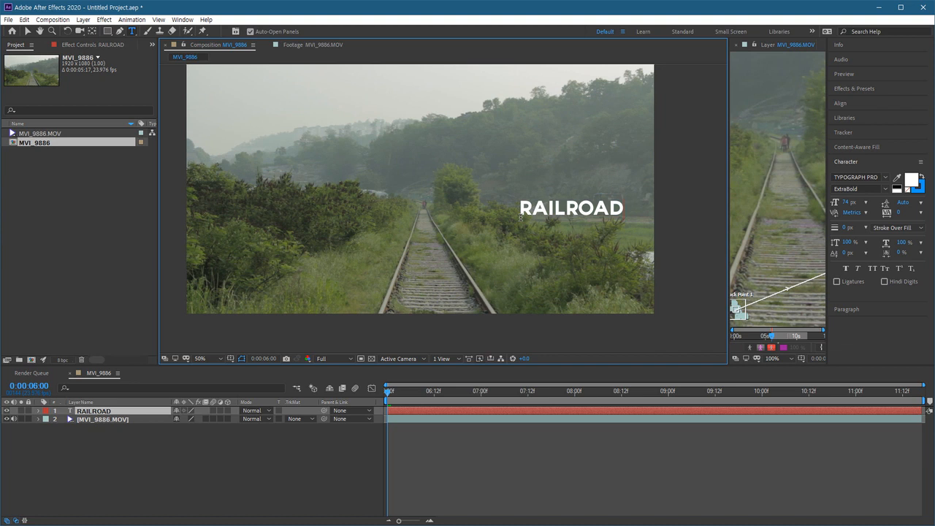
Enlarge the RAILROAD text to 180 px and centre it over the far end of the railway track.
{"action": "left_click_drag", "start_coordinate": [561, 257], "coordinate": [420, 249]}
{"action": "left_click_drag", "start_coordinate": [479, 206], "coordinate": [311, 203]}
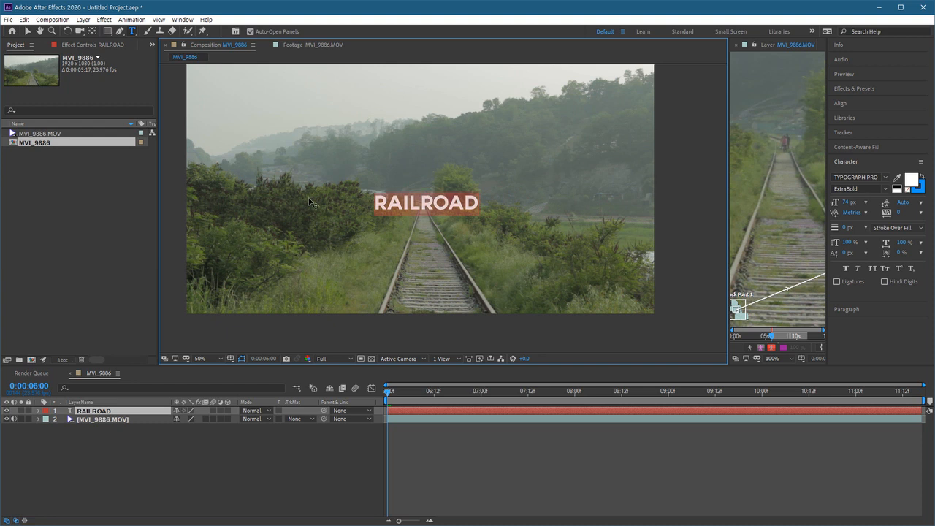
{"action": "left_click_drag", "start_coordinate": [848, 202], "coordinate": [911, 215]}
{"action": "left_click_drag", "start_coordinate": [466, 267], "coordinate": [397, 273]}
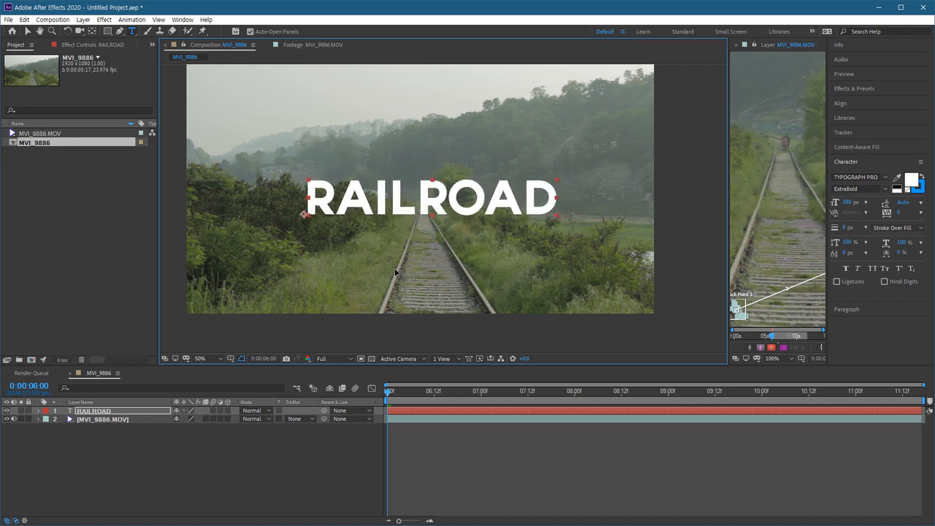
{"action": "key", "text": "ctrl+Return"}
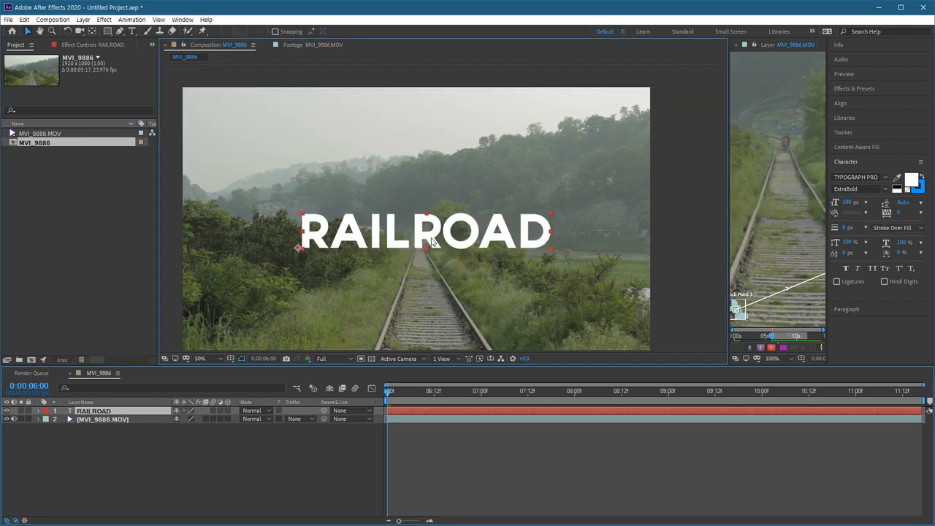
{"action": "left_click_drag", "start_coordinate": [435, 243], "coordinate": [430, 230]}
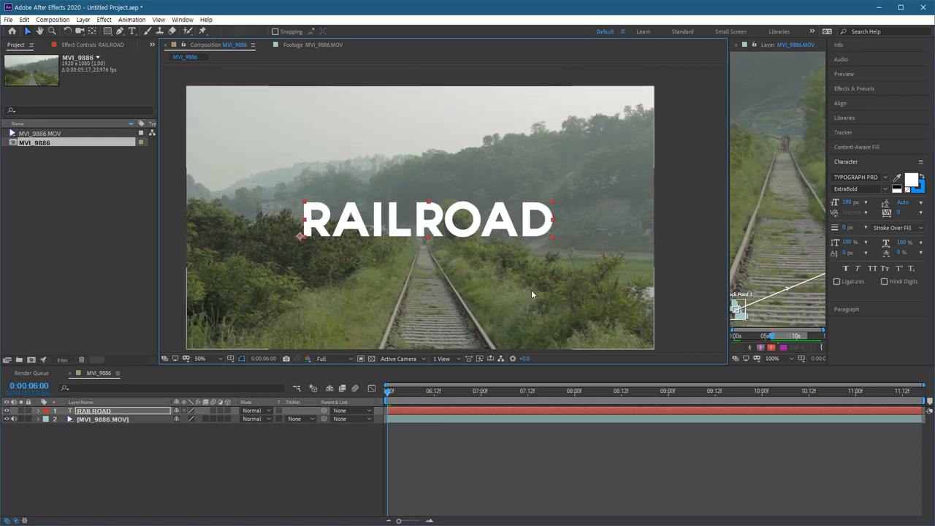
Widen the footage layer view and expand the RAILROAD layer's Transform properties to check Position and Rotation.
{"action": "left_click_drag", "start_coordinate": [728, 243], "coordinate": [520, 268]}
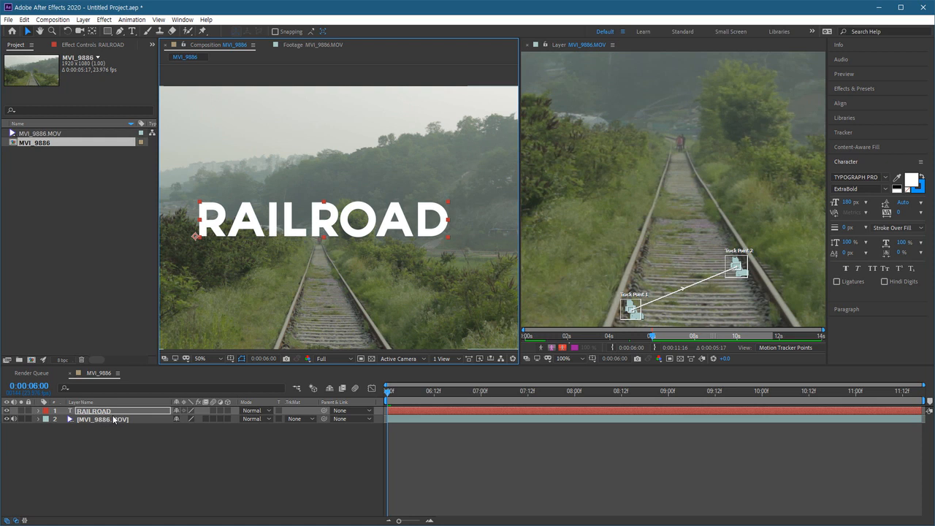
{"action": "left_click", "coordinate": [99, 412]}
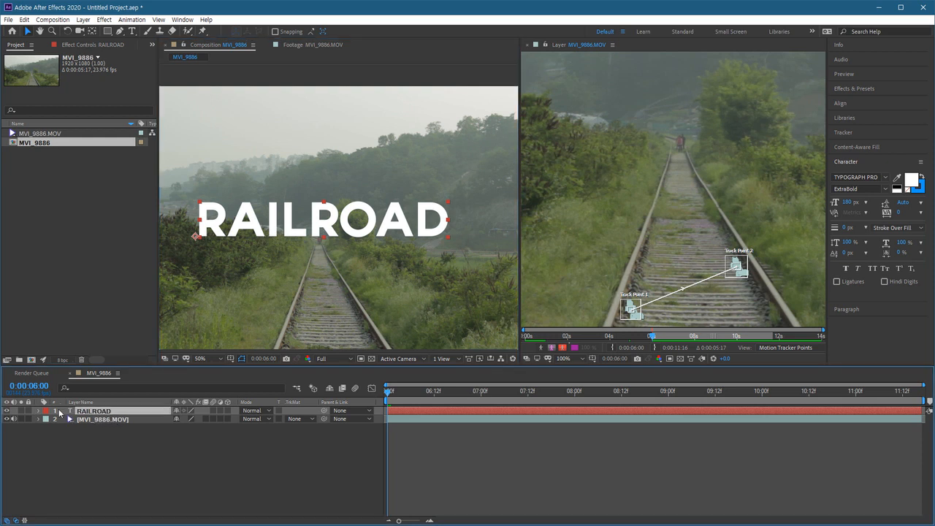
{"action": "left_click", "coordinate": [40, 411]}
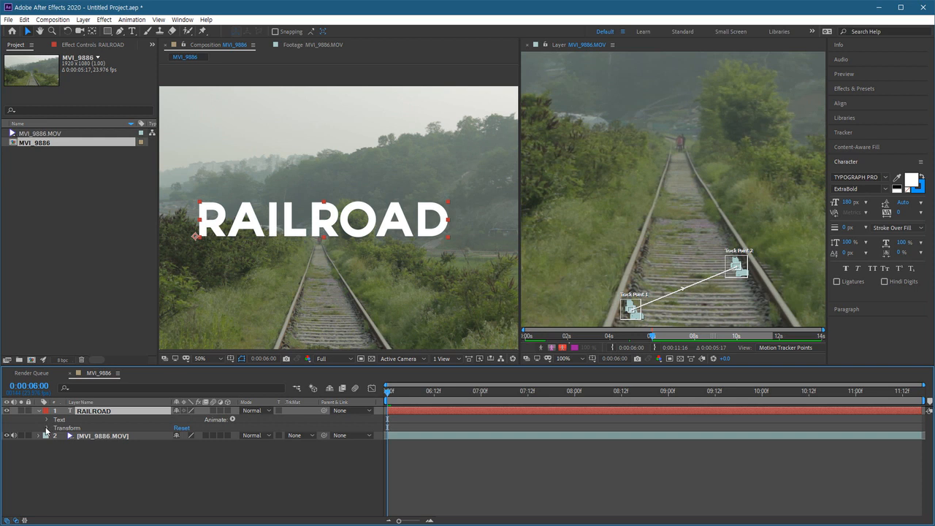
{"action": "left_click", "coordinate": [47, 428]}
{"action": "left_click", "coordinate": [81, 445]}
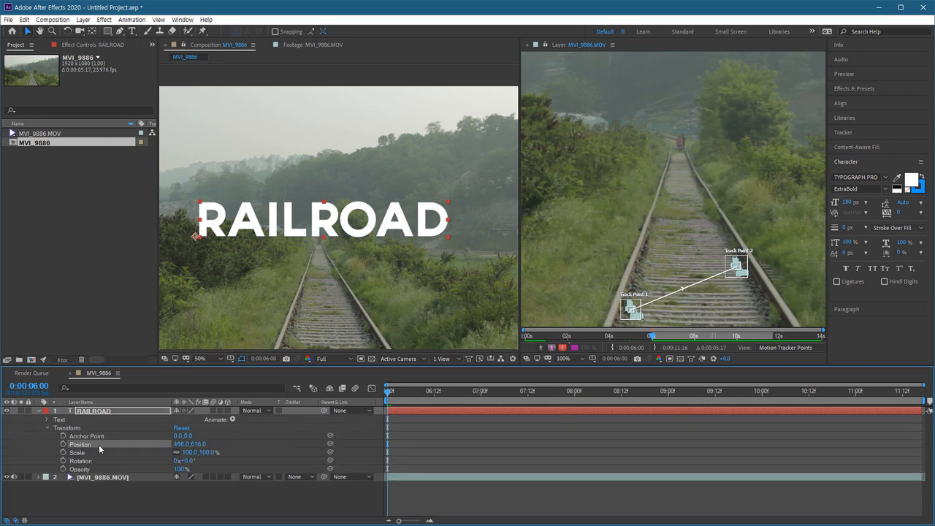
{"action": "left_click", "coordinate": [80, 461]}
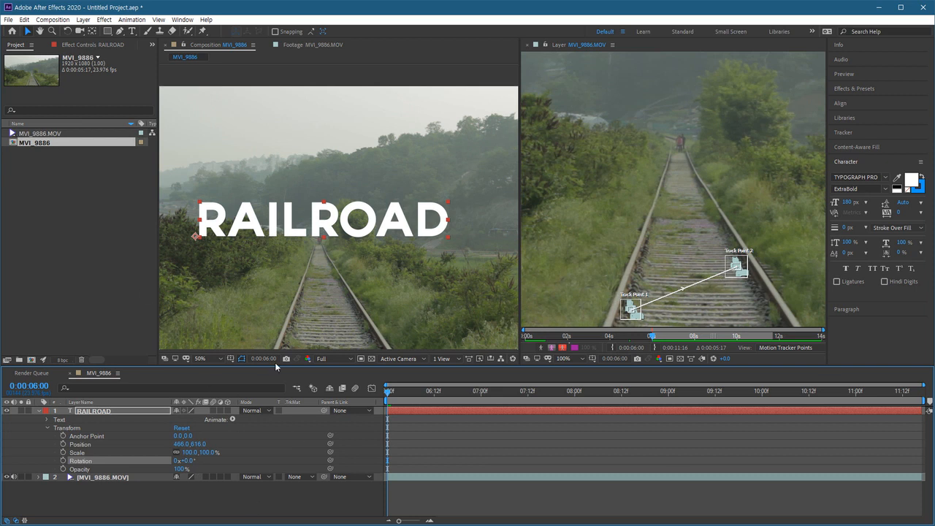
Set the RAILROAD layer as the motion target for Tracker 1 of the MVI_9886.MOV layer.
{"action": "left_click", "coordinate": [118, 478]}
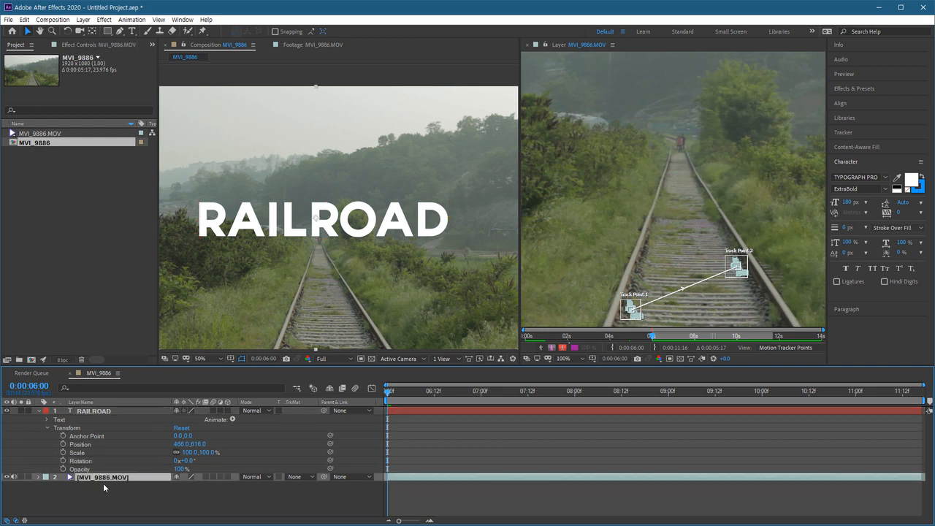
{"action": "left_click", "coordinate": [862, 135]}
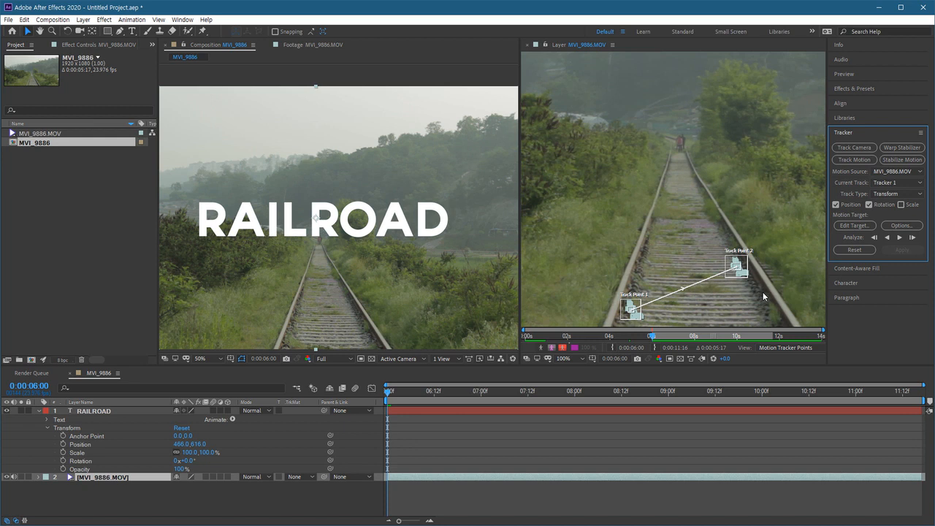
{"action": "left_click", "coordinate": [858, 229]}
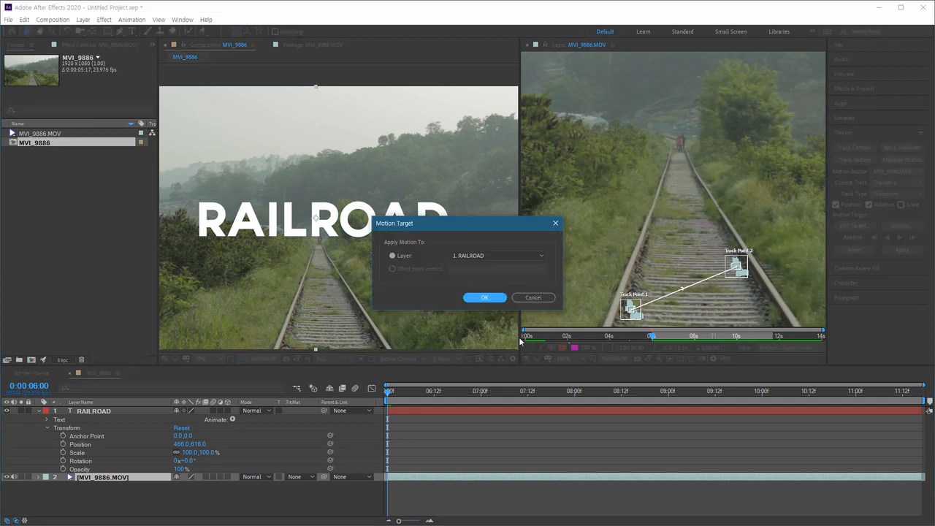
{"action": "left_click", "coordinate": [496, 256]}
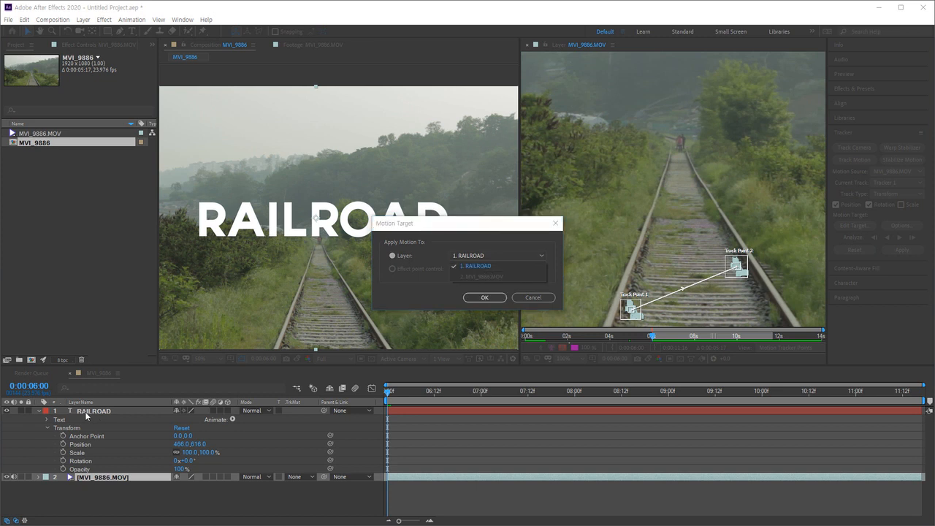
{"action": "left_click", "coordinate": [481, 267]}
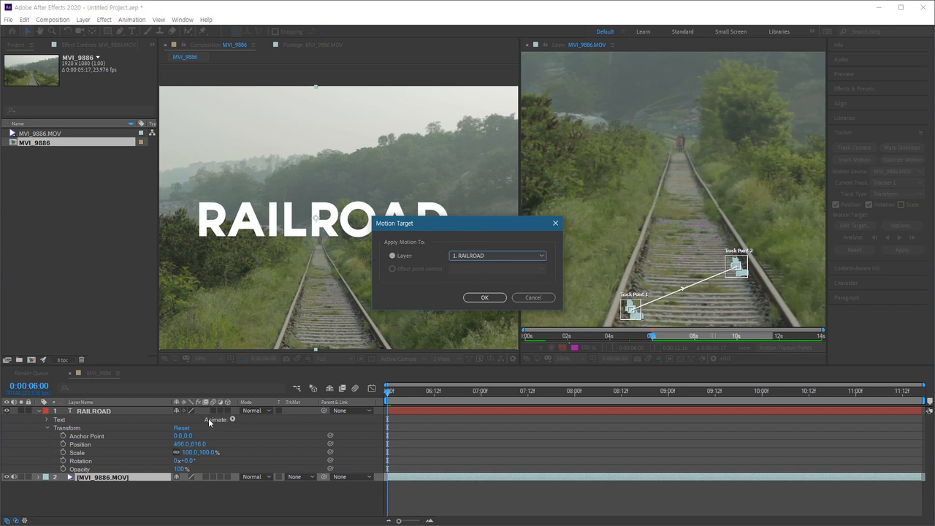
{"action": "left_click", "coordinate": [475, 256]}
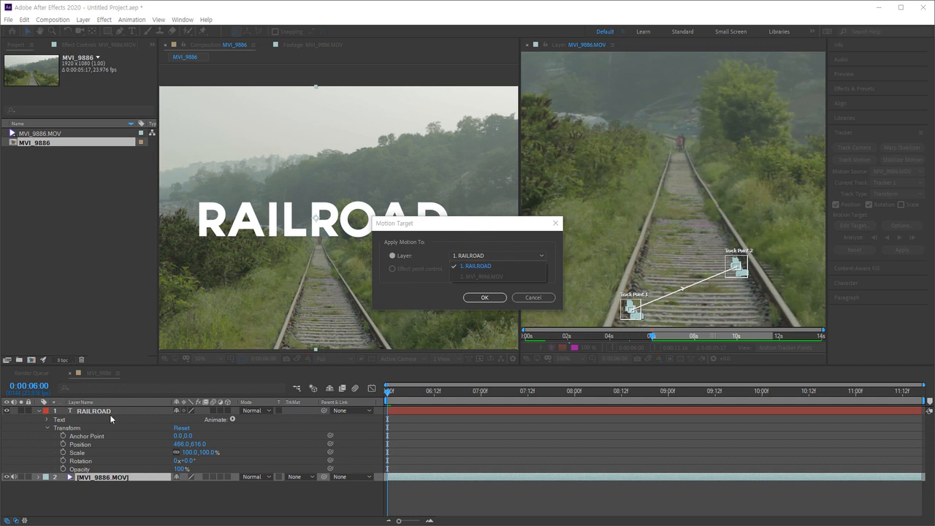
{"action": "left_click", "coordinate": [493, 232]}
{"action": "left_click", "coordinate": [482, 256]}
{"action": "left_click", "coordinate": [479, 268]}
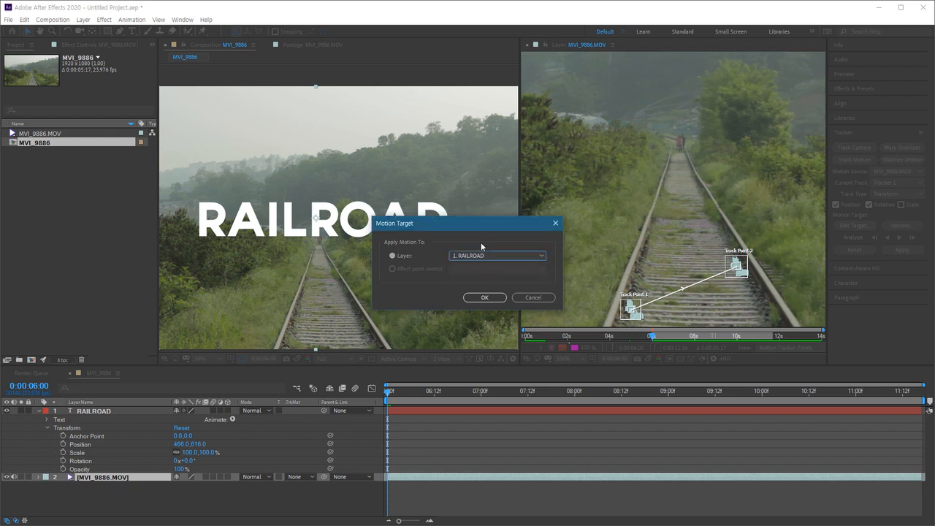
{"action": "left_click", "coordinate": [495, 300]}
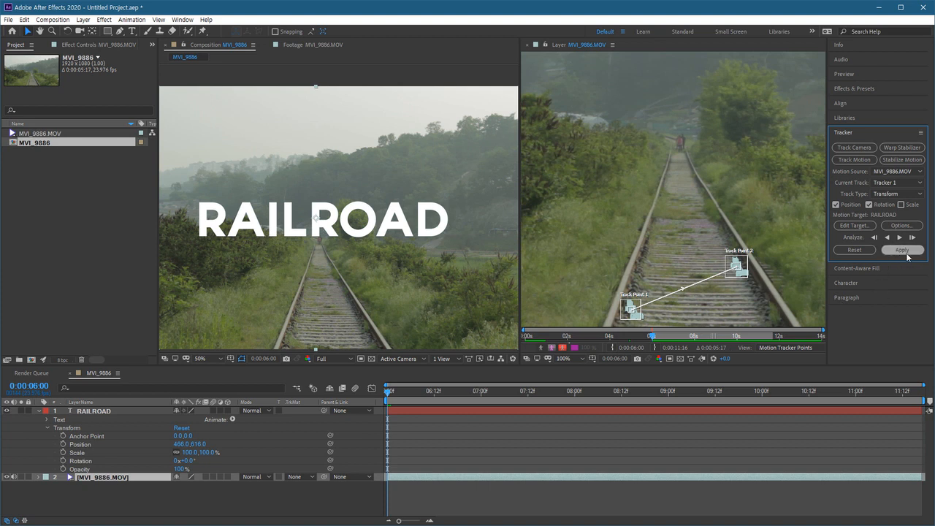
Apply the tracking data to the RAILROAD layer in both the X and Y dimensions.
{"action": "left_click", "coordinate": [395, 396]}
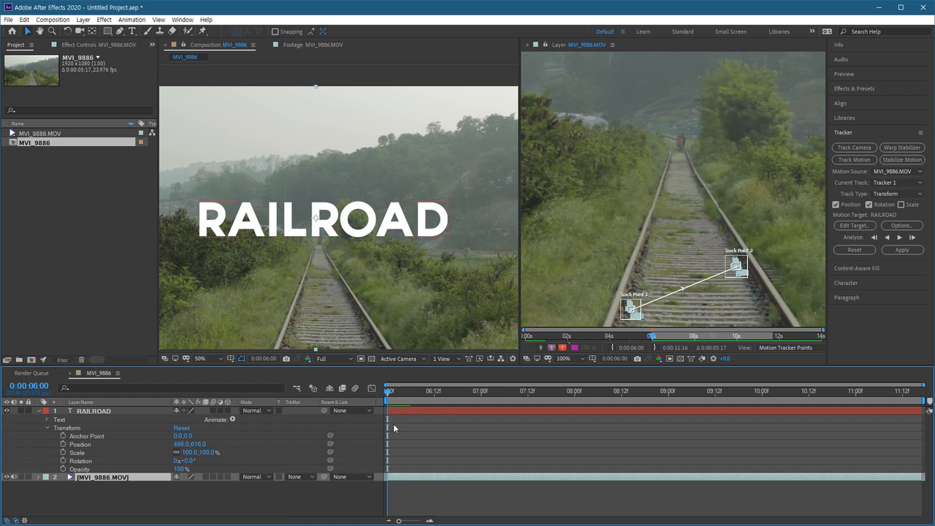
{"action": "left_click", "coordinate": [902, 251]}
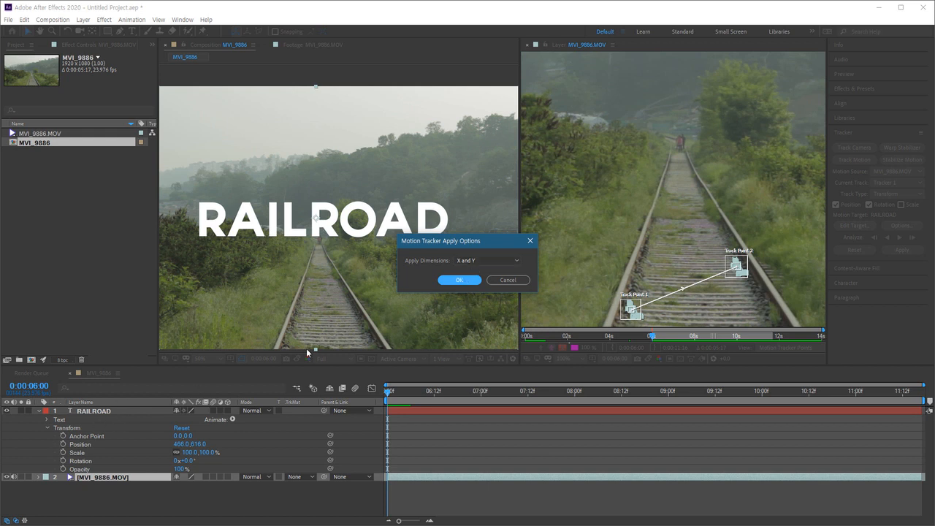
{"action": "left_click", "coordinate": [491, 259]}
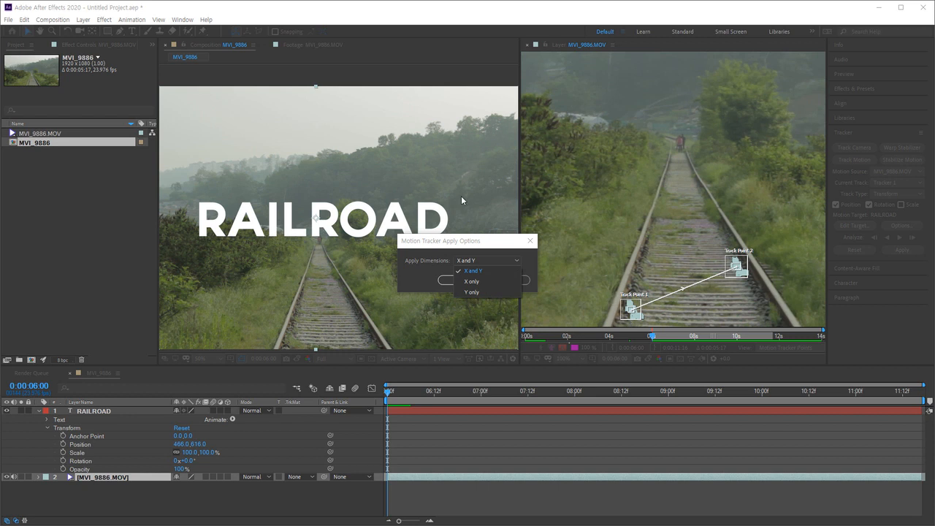
{"action": "left_click", "coordinate": [472, 281]}
{"action": "left_click", "coordinate": [469, 263]}
{"action": "left_click", "coordinate": [471, 292]}
{"action": "left_click", "coordinate": [471, 261]}
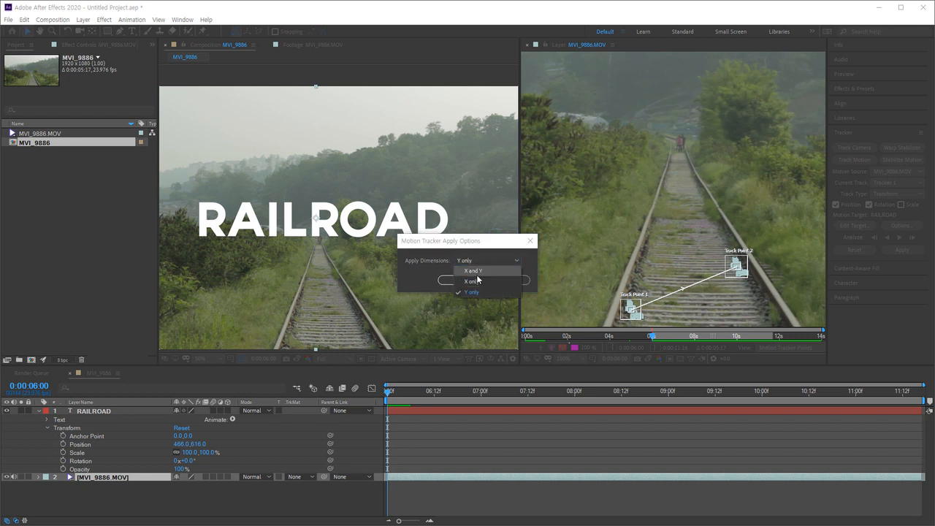
{"action": "left_click", "coordinate": [475, 271]}
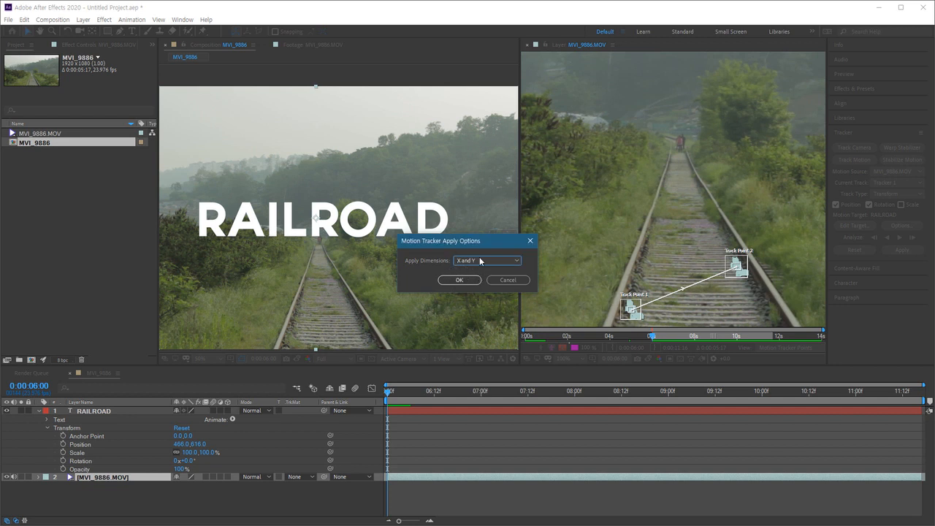
{"action": "left_click", "coordinate": [459, 279]}
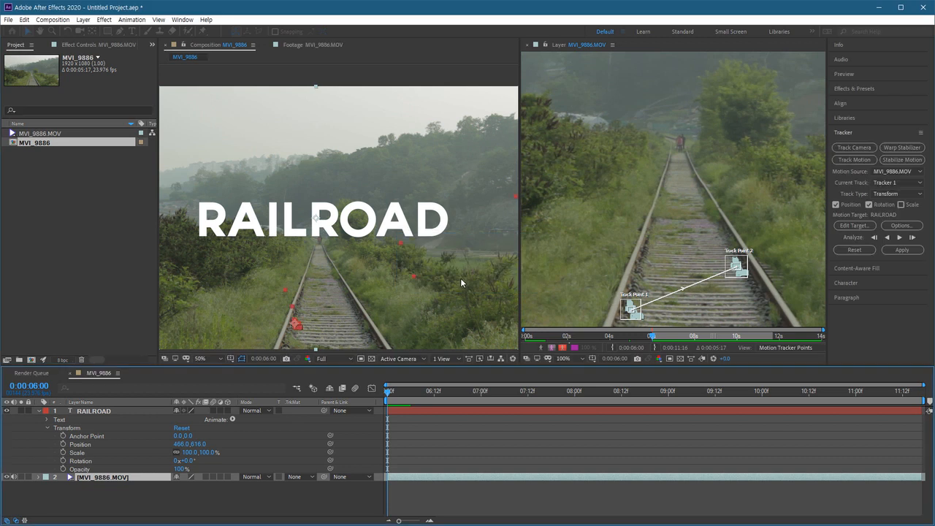
Examine the Position and Rotation keyframes on the RAILROAD layer at frame-level and full-clip timeline scale.
{"action": "left_click", "coordinate": [116, 414]}
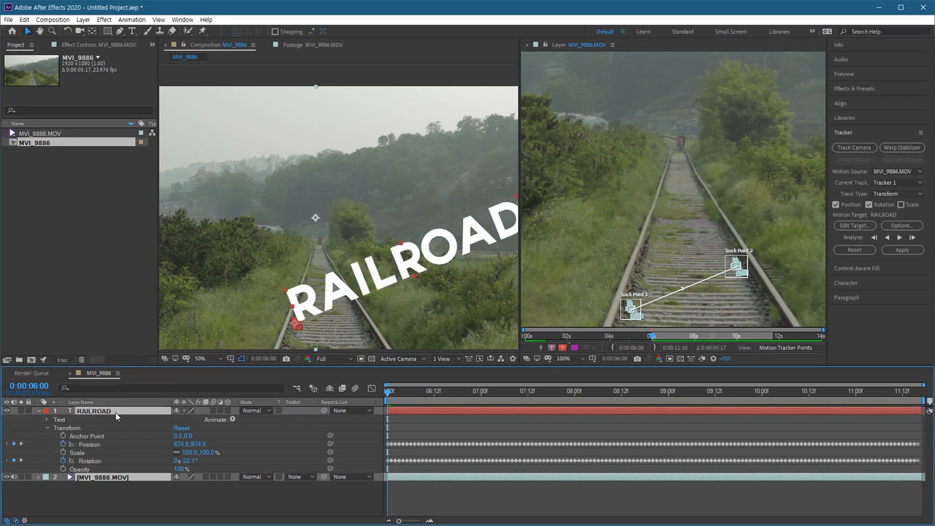
{"action": "left_click", "coordinate": [89, 444]}
{"action": "left_click", "coordinate": [92, 461]}
{"action": "left_click", "coordinate": [96, 446]}
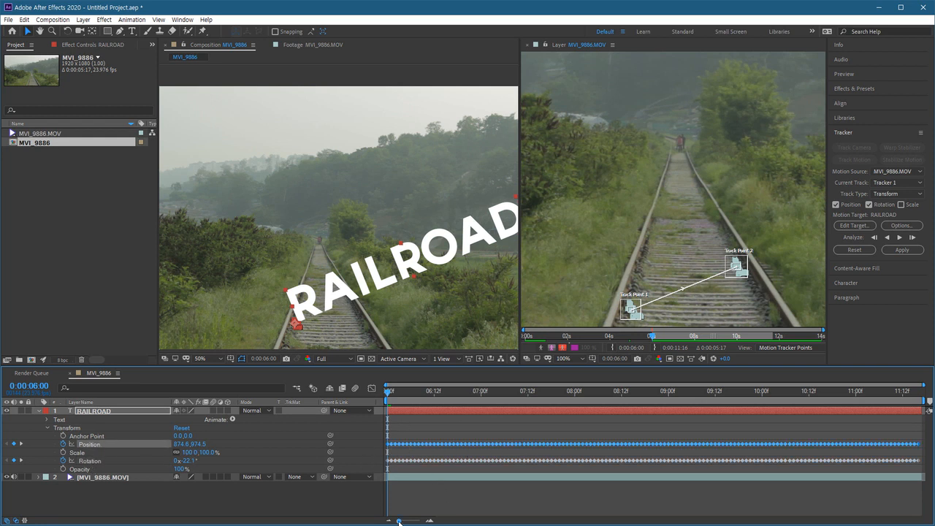
{"action": "left_click_drag", "start_coordinate": [399, 522], "coordinate": [420, 522]}
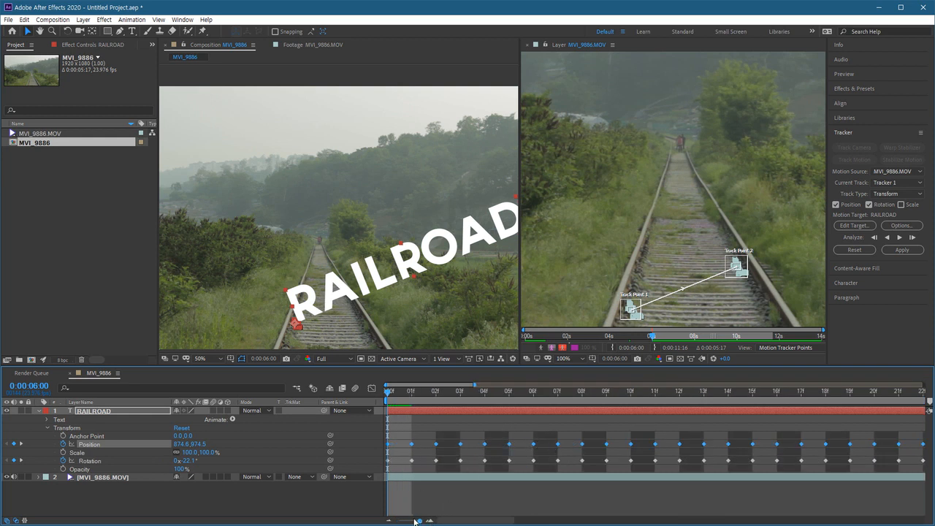
{"action": "left_click_drag", "start_coordinate": [415, 521], "coordinate": [399, 522]}
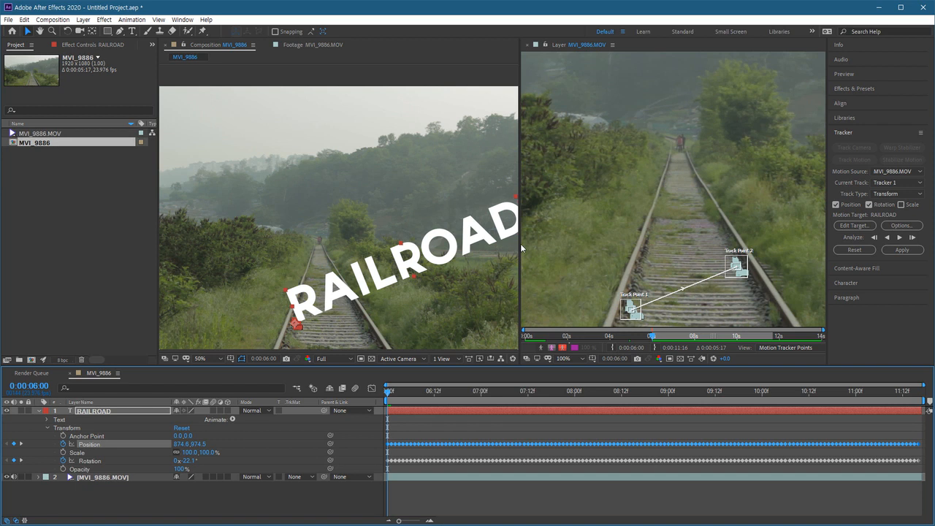
Enlarge the composition view, reframe the tracked text, and set the preview resolution to Half.
{"action": "left_click_drag", "start_coordinate": [521, 243], "coordinate": [751, 234]}
{"action": "key", "text": "h"}
{"action": "mouse_move", "coordinate": [566, 318]}
{"action": "left_mouse_down"}
{"action": "mouse_move", "coordinate": [591, 304]}
{"action": "mouse_move", "coordinate": [579, 314]}
{"action": "left_mouse_up"}
{"action": "key", "text": "v"}
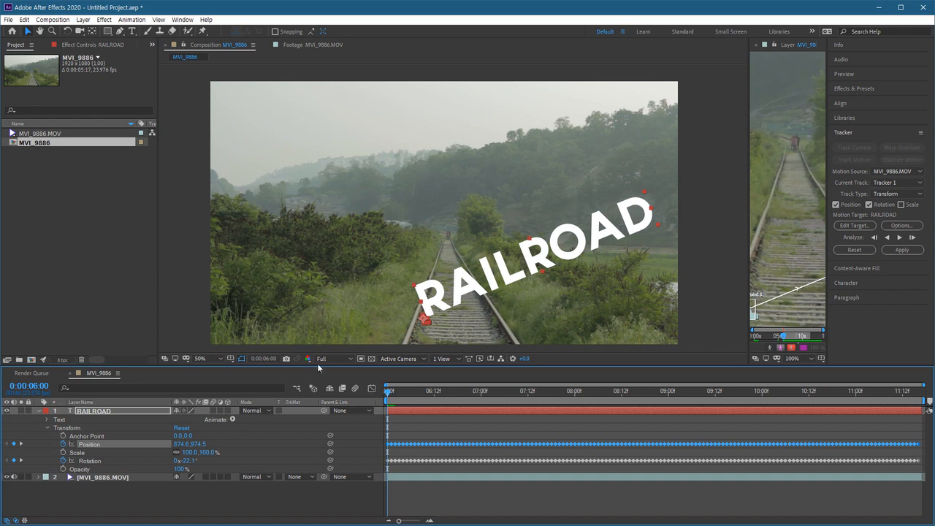
{"action": "left_click", "coordinate": [341, 359]}
{"action": "left_click", "coordinate": [319, 375]}
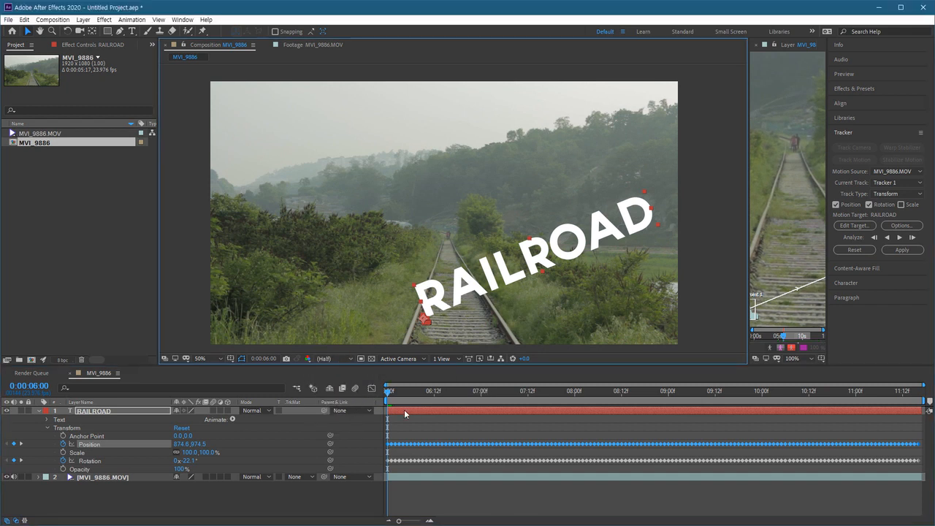
Play the composition preview to check how the RAILROAD text follows the tracked footage.
{"action": "key", "text": "space"}
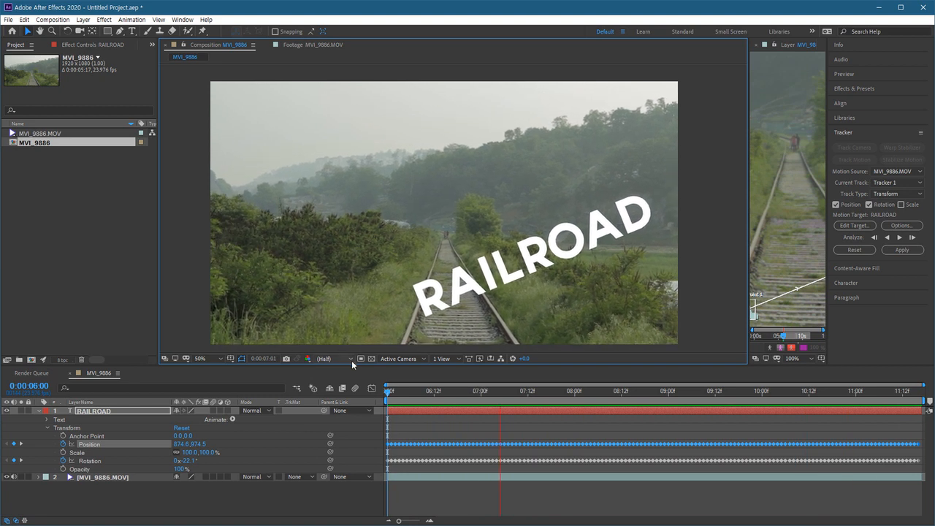
{"action": "key", "text": "space"}
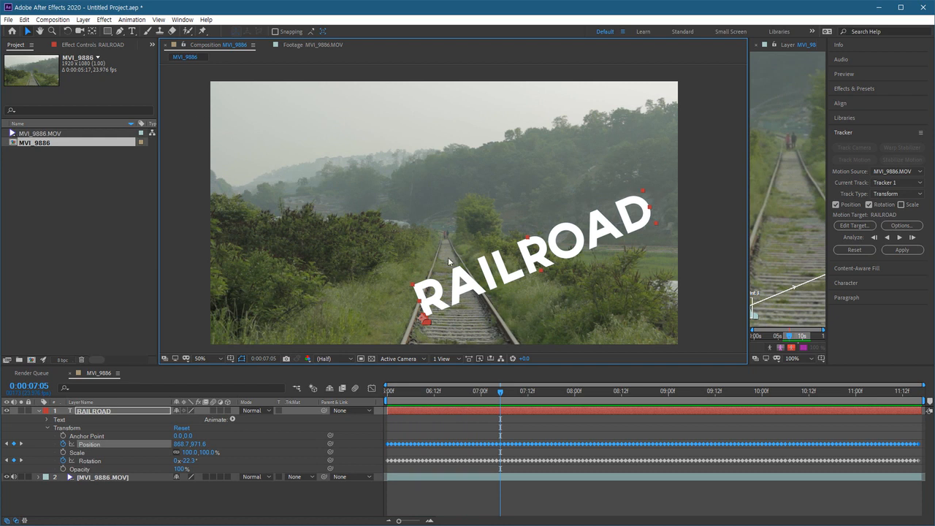
{"action": "key", "text": "space"}
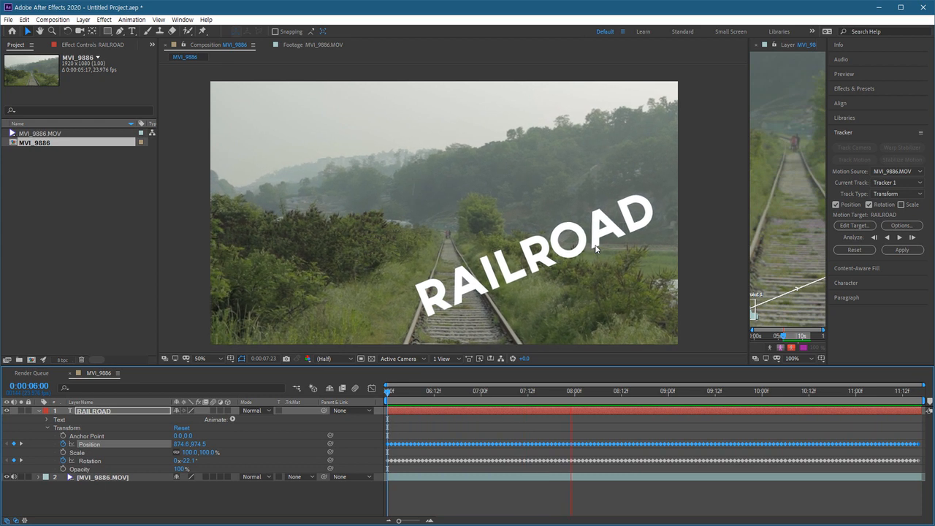
Compare the RAILROAD text's position and tilt with Track Points 1 and 2 side by side at 0:00:08:08.
{"action": "left_click_drag", "start_coordinate": [750, 270], "coordinate": [472, 257]}
{"action": "key", "text": "h"}
{"action": "left_click_drag", "start_coordinate": [402, 277], "coordinate": [290, 263]}
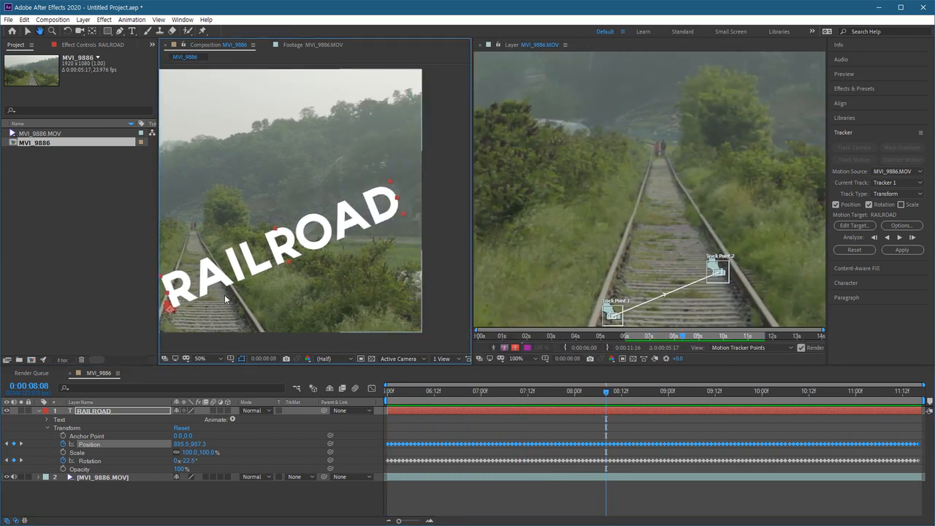
{"action": "left_click_drag", "start_coordinate": [190, 304], "coordinate": [317, 331]}
{"action": "key", "text": "v"}
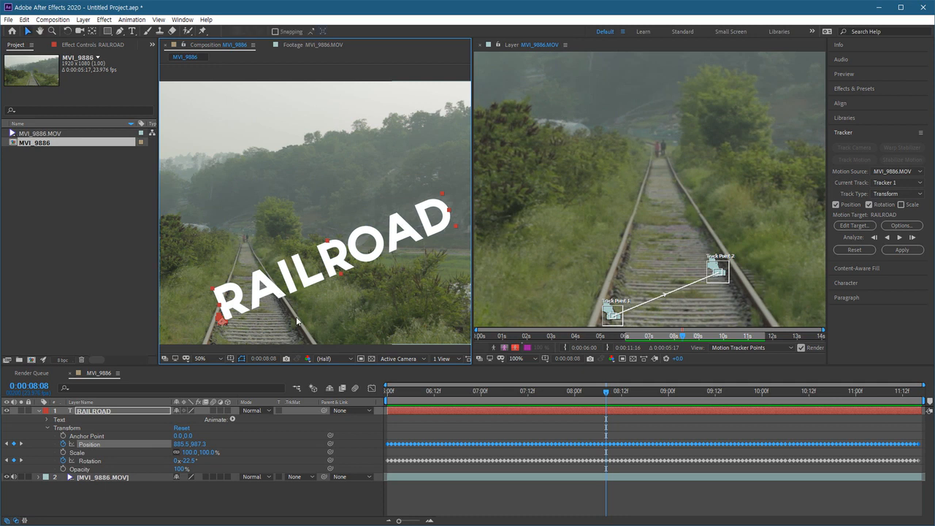
{"action": "mouse_move", "coordinate": [313, 318]}
{"action": "left_mouse_down"}
{"action": "mouse_move", "coordinate": [346, 300]}
{"action": "mouse_move", "coordinate": [323, 322]}
{"action": "left_mouse_up"}
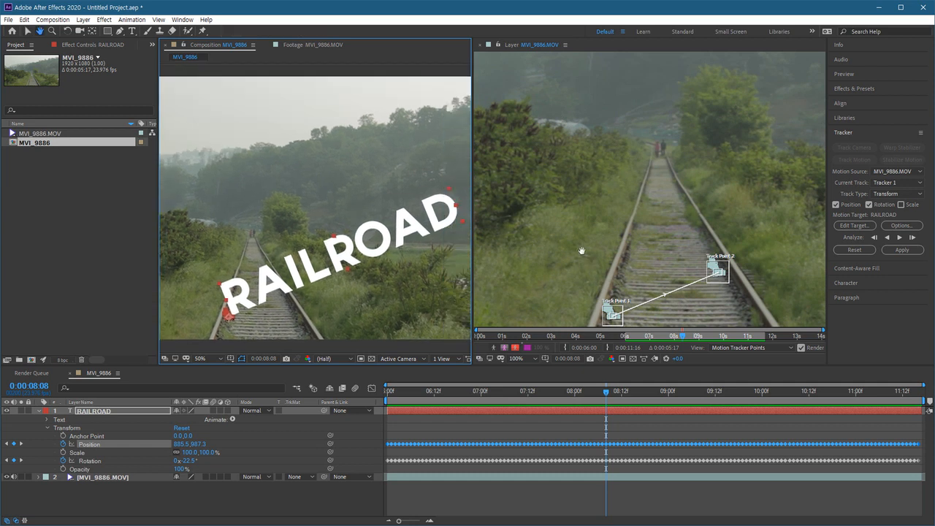
Undo the tracking data applied to the RAILROAD text layer.
{"action": "left_click_drag", "start_coordinate": [583, 255], "coordinate": [576, 207]}
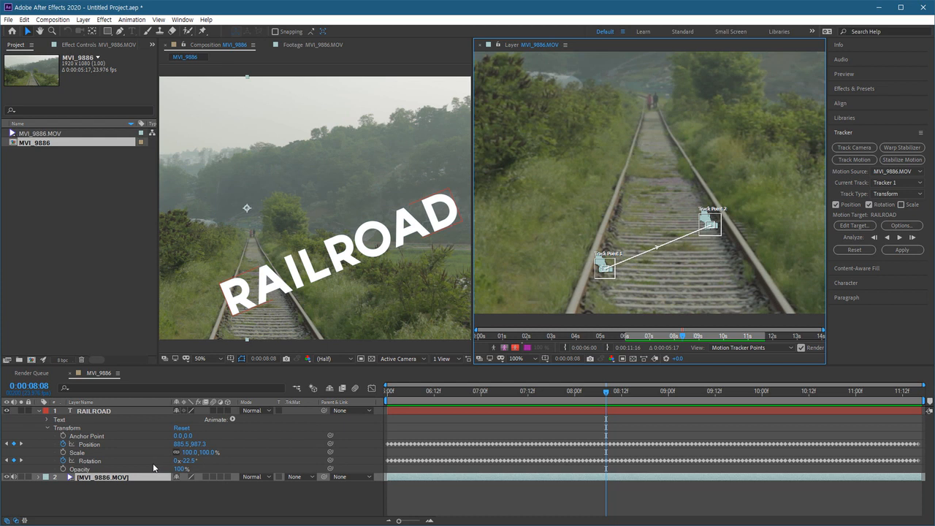
{"action": "left_click", "coordinate": [167, 495]}
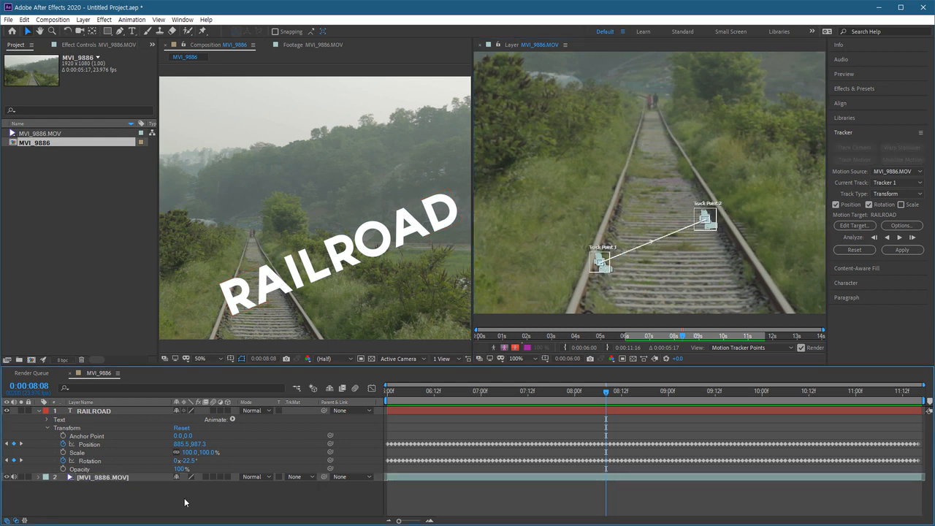
{"action": "key", "text": "ctrl+z"}
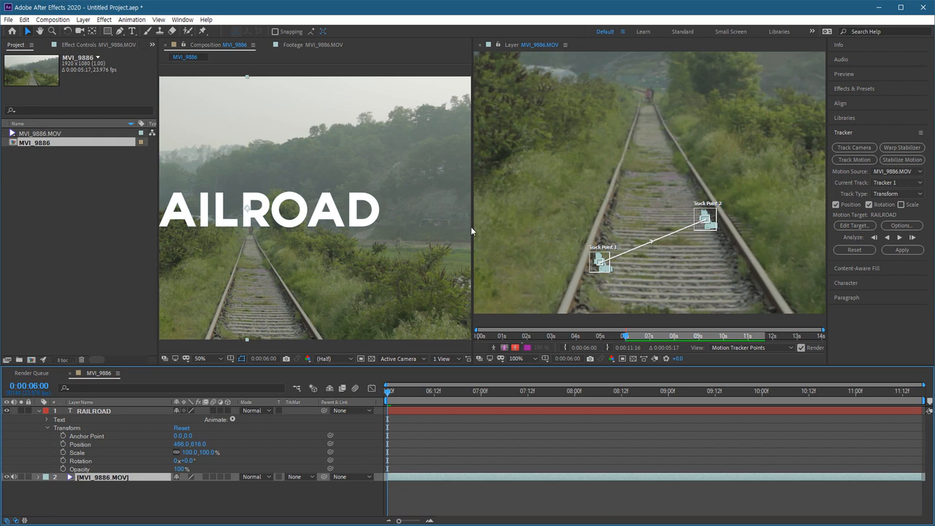
Widen the composition view, zoom it out to 25% to show the whole frame, and make the timeline area taller.
{"action": "left_click_drag", "start_coordinate": [470, 226], "coordinate": [619, 226]}
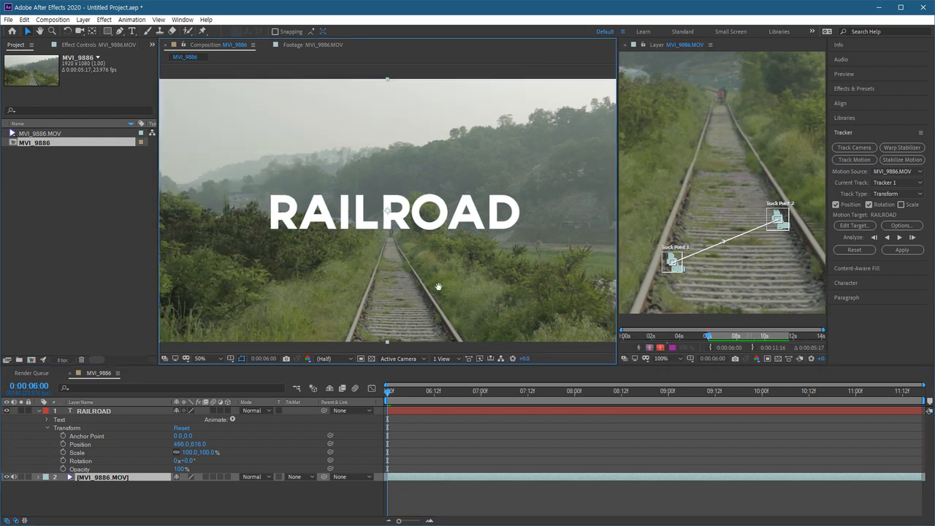
{"action": "scroll", "coordinate": [431, 287], "scroll_direction": "down", "scroll_amount": 2}
{"action": "left_click_drag", "start_coordinate": [372, 289], "coordinate": [365, 297]}
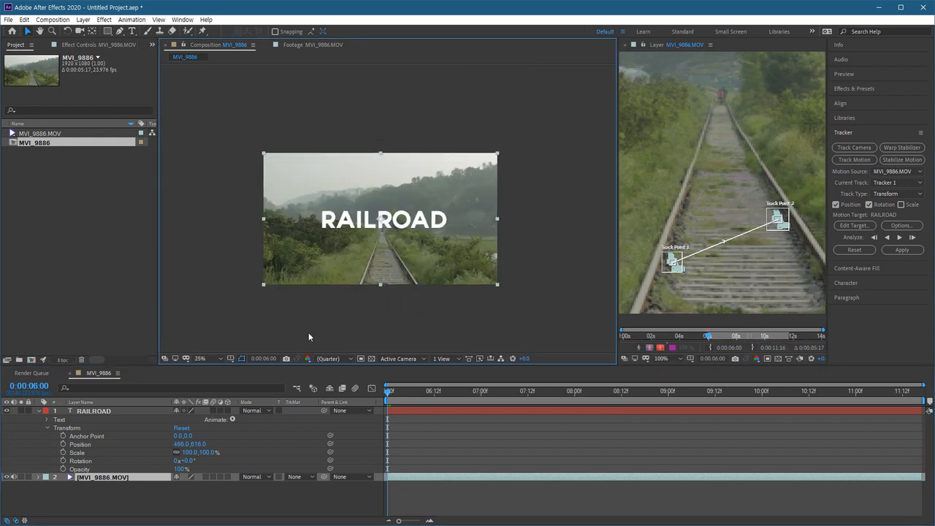
{"action": "left_click_drag", "start_coordinate": [332, 366], "coordinate": [332, 345]}
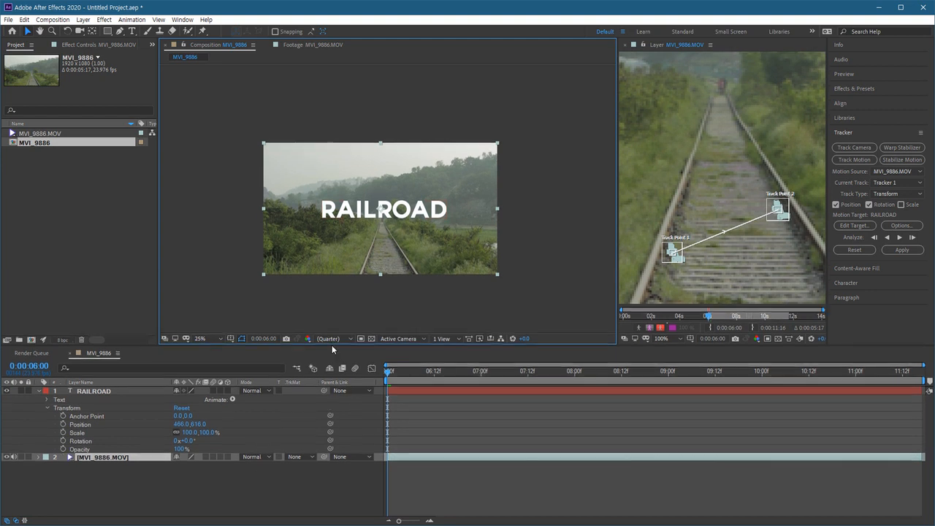
Add a new null object to the MVI_9886 composition and fit the frame to the composition view.
{"action": "left_click", "coordinate": [221, 480]}
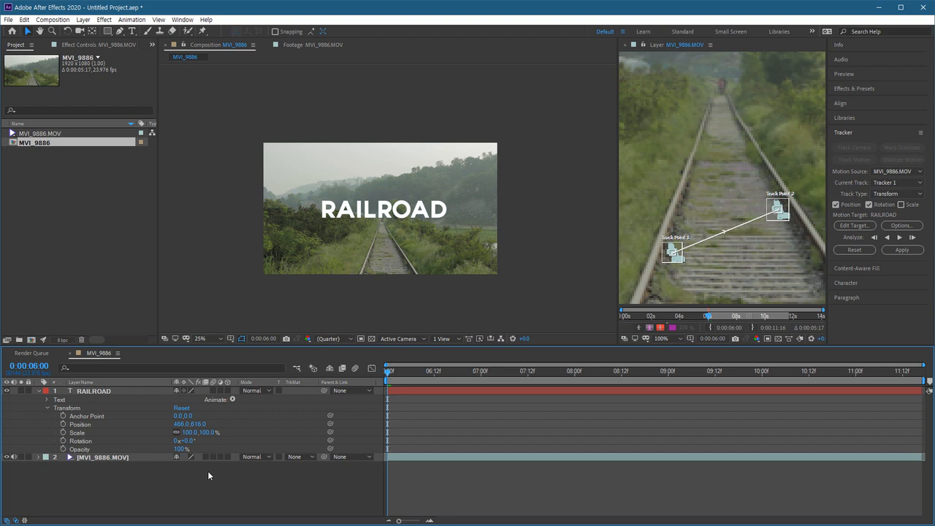
{"action": "right_click", "coordinate": [220, 472]}
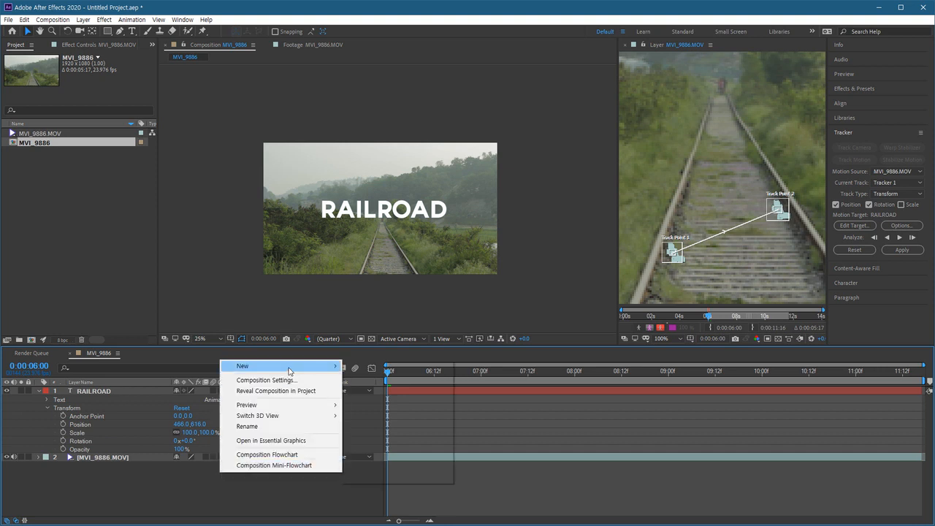
{"action": "mouse_move", "coordinate": [289, 372]}
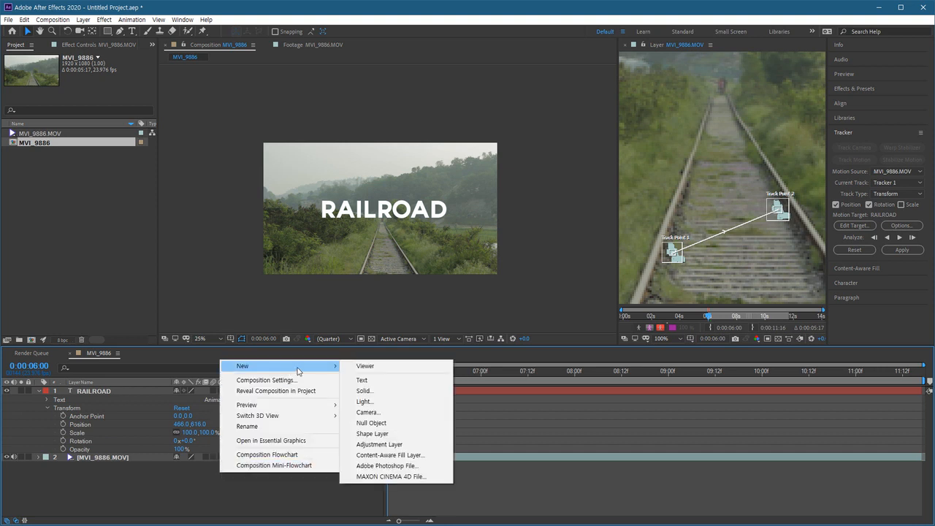
{"action": "left_click", "coordinate": [371, 423]}
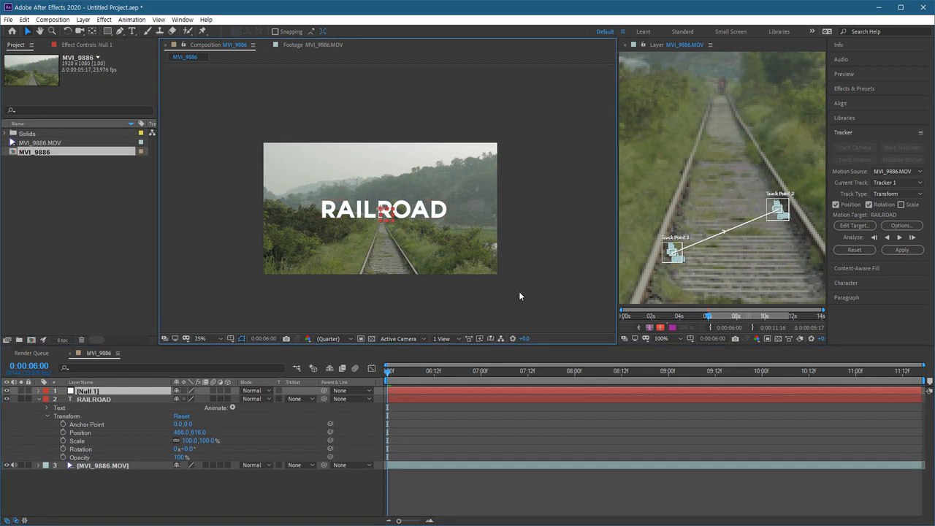
{"action": "key", "text": "shift+slash"}
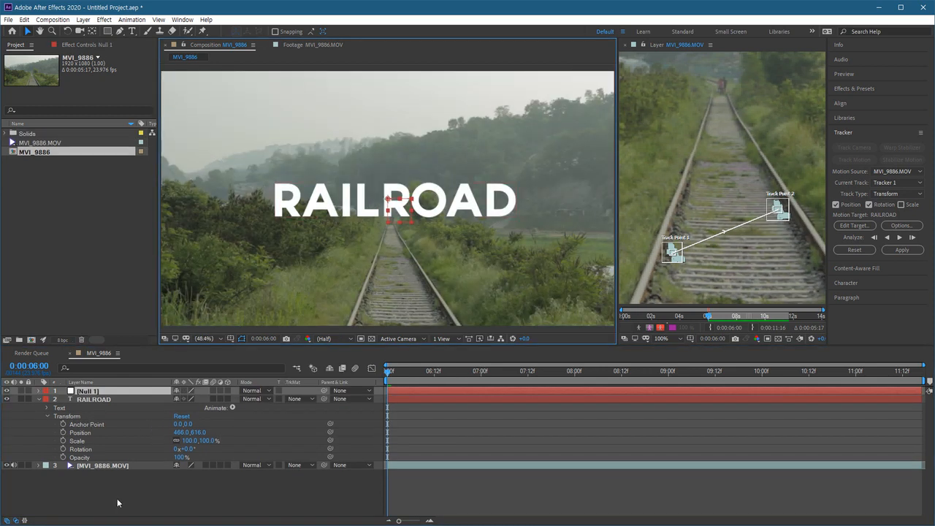
Set Null 1 as the motion target for the MVI_9886.MOV tracker and apply the tracking data in X and Y.
{"action": "left_click", "coordinate": [113, 466]}
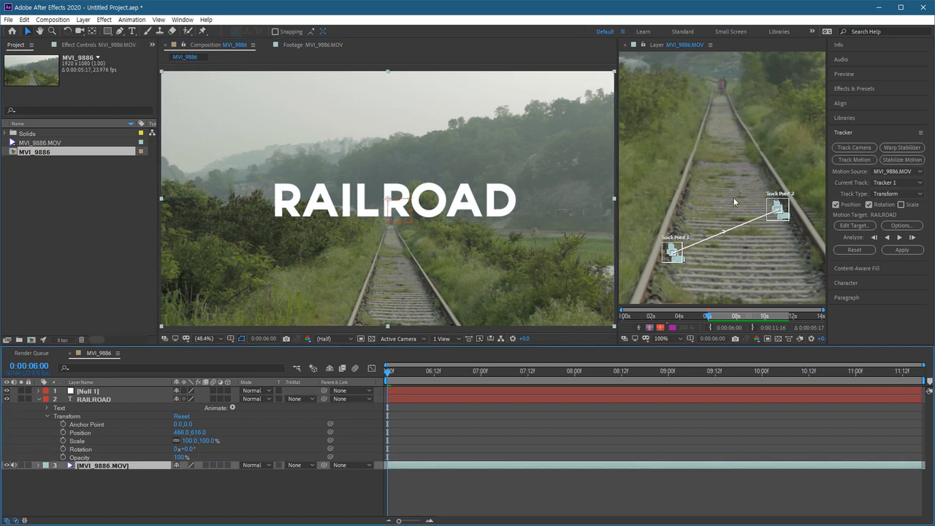
{"action": "left_click", "coordinate": [855, 226]}
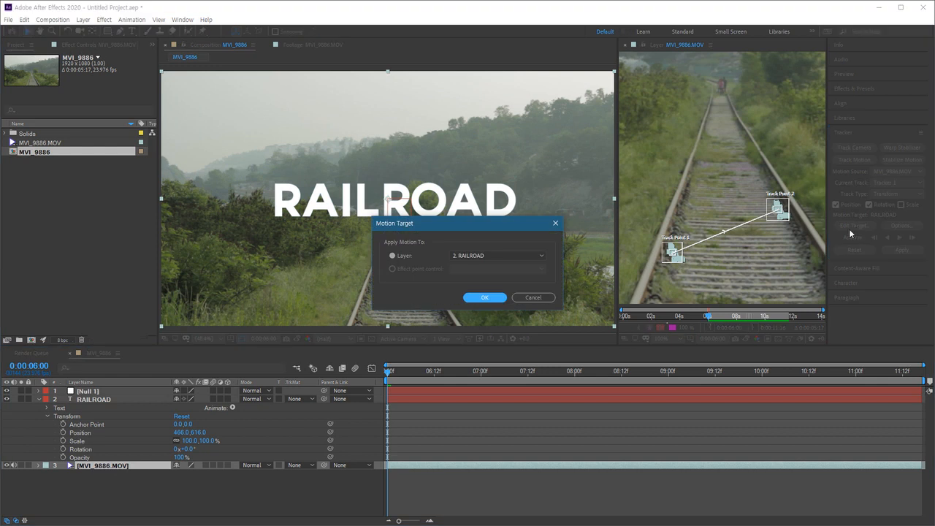
{"action": "left_click", "coordinate": [465, 257]}
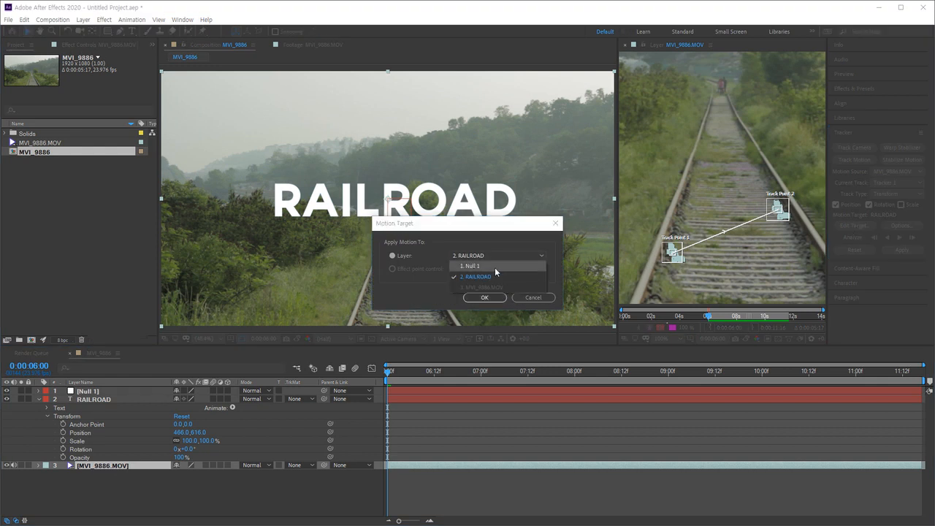
{"action": "left_click", "coordinate": [479, 268]}
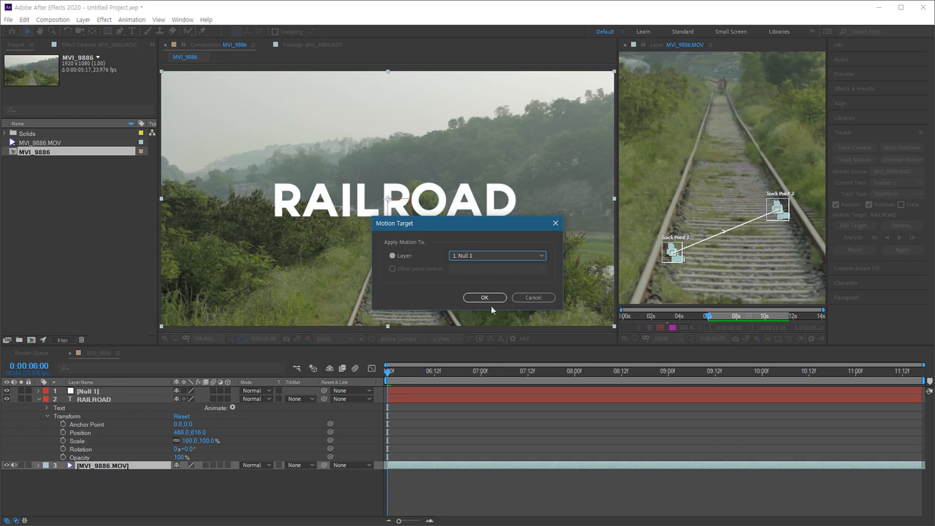
{"action": "left_click", "coordinate": [485, 297]}
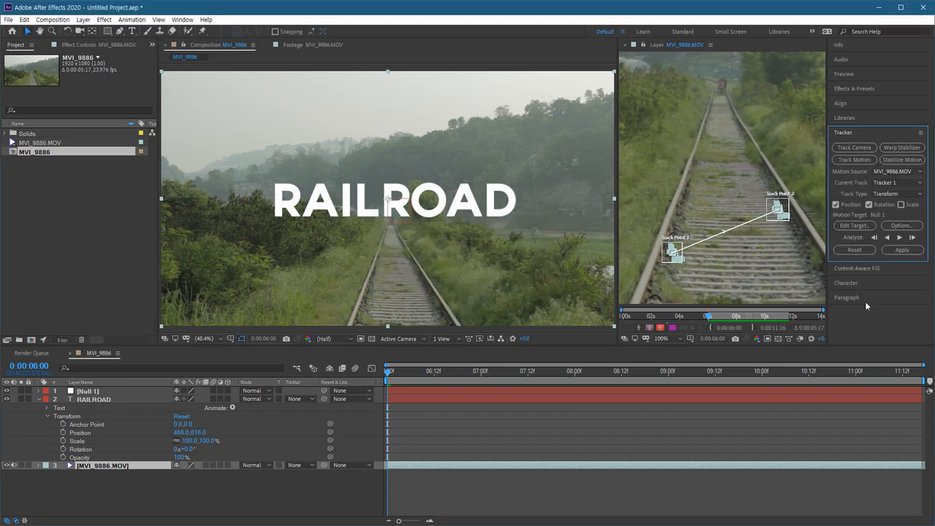
{"action": "left_click", "coordinate": [903, 250]}
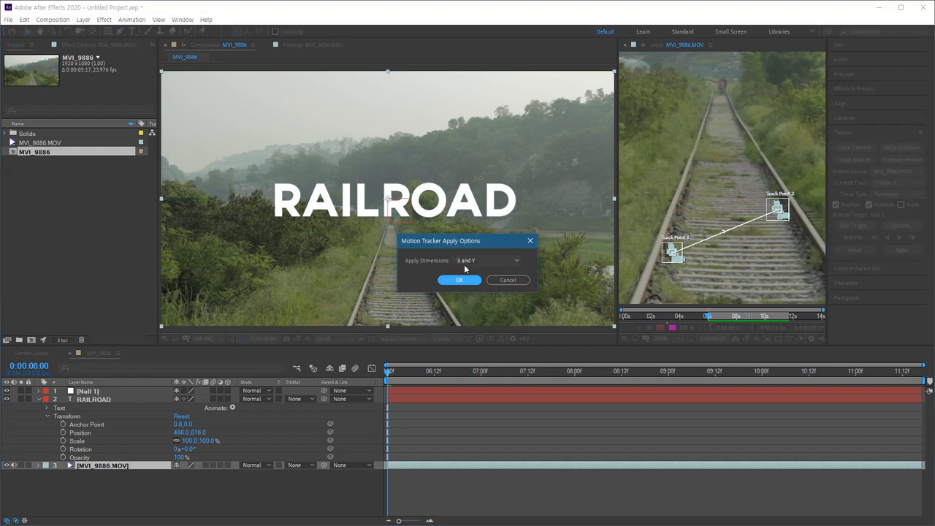
{"action": "left_click", "coordinate": [468, 280]}
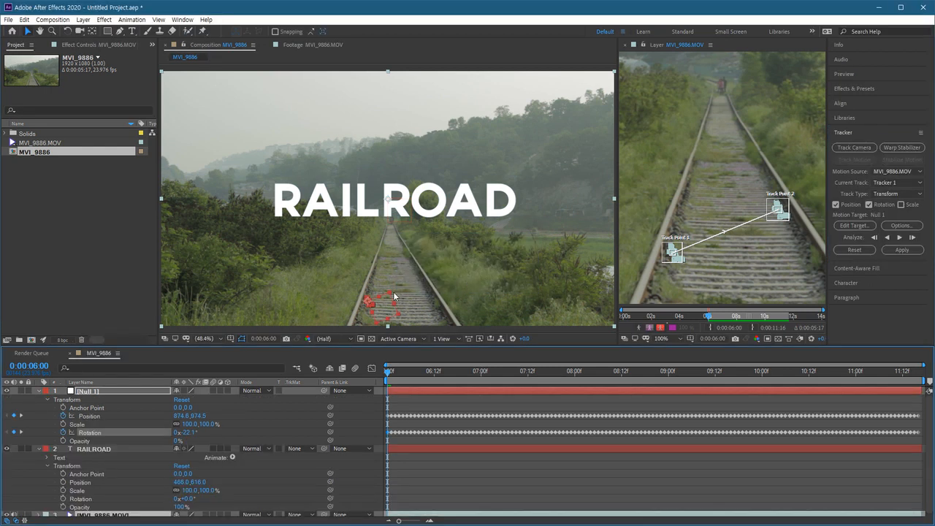
Examine Null 1's Position and Rotation keyframes and scrub through the clip to check how the null follows the rail.
{"action": "key", "text": "v"}
{"action": "scroll", "coordinate": [395, 256], "scroll_direction": "up", "scroll_amount": 3}
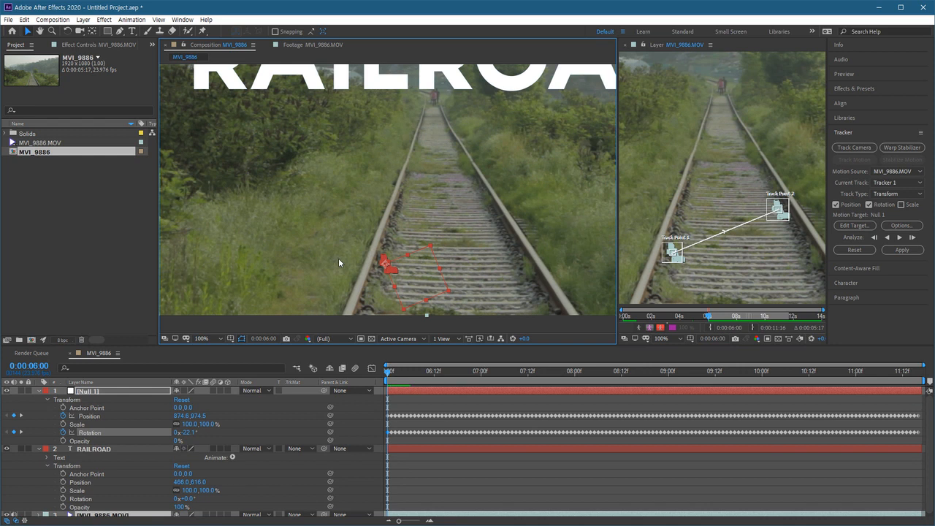
{"action": "left_click", "coordinate": [96, 393]}
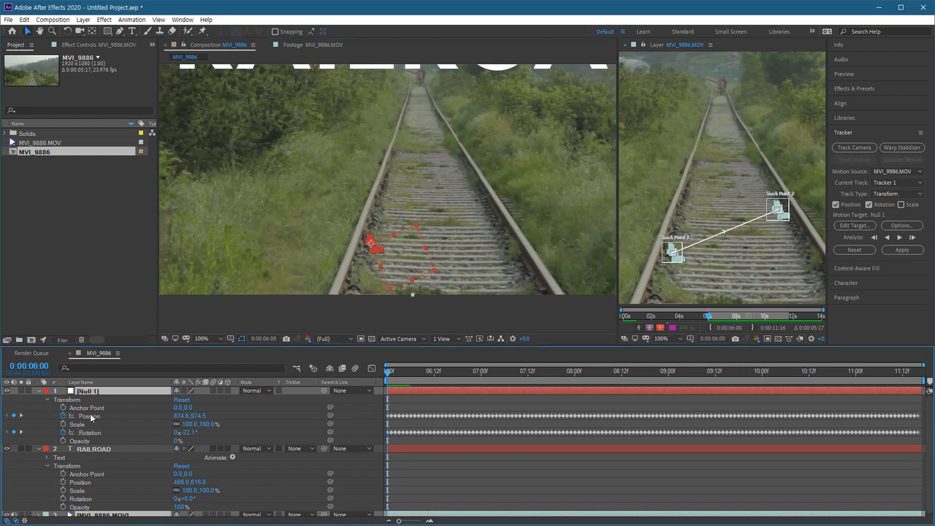
{"action": "left_click", "coordinate": [90, 416]}
{"action": "left_click", "coordinate": [76, 434]}
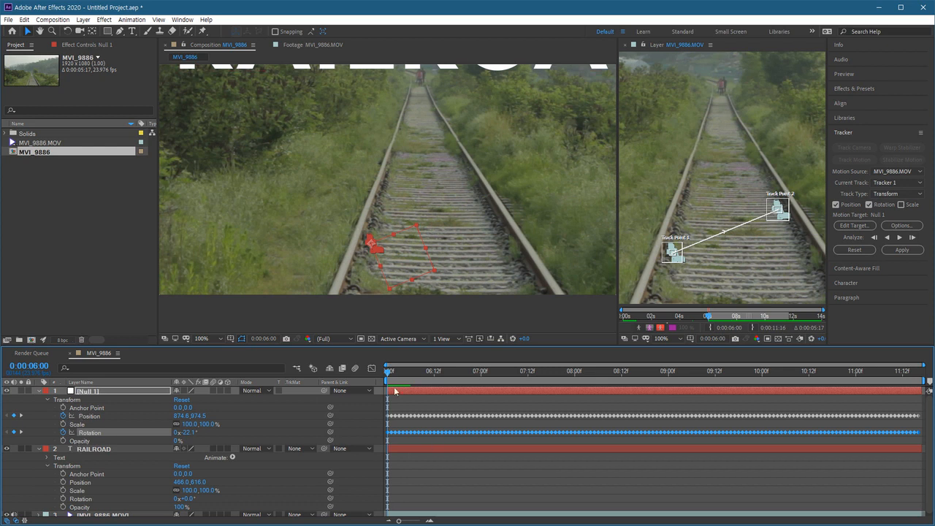
{"action": "left_click_drag", "start_coordinate": [392, 375], "coordinate": [719, 378]}
{"action": "left_click_drag", "start_coordinate": [630, 381], "coordinate": [480, 380]}
{"action": "left_click_drag", "start_coordinate": [569, 381], "coordinate": [192, 386]}
{"action": "scroll", "coordinate": [319, 197], "scroll_direction": "down", "scroll_amount": 2}
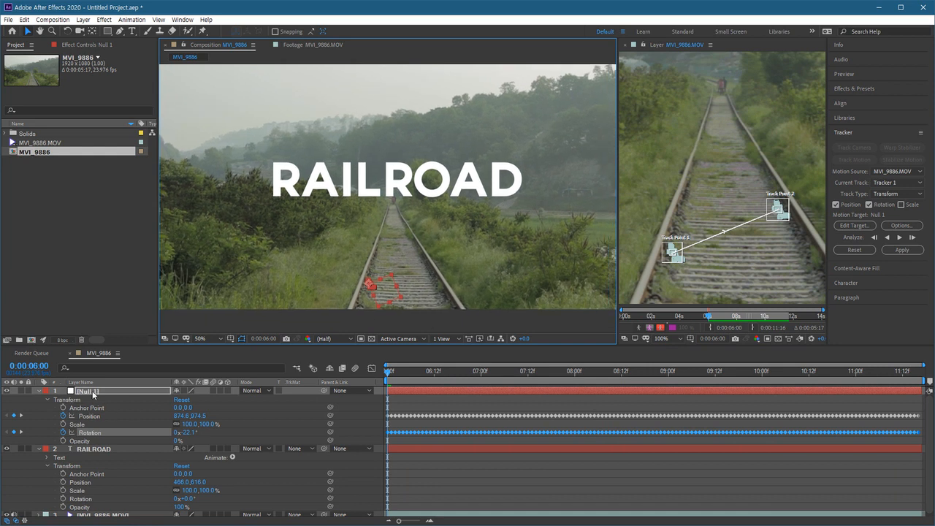
Parent the RAILROAD text layer to Null 1 with the parent pick whip.
{"action": "left_click", "coordinate": [100, 450]}
{"action": "left_click", "coordinate": [97, 449]}
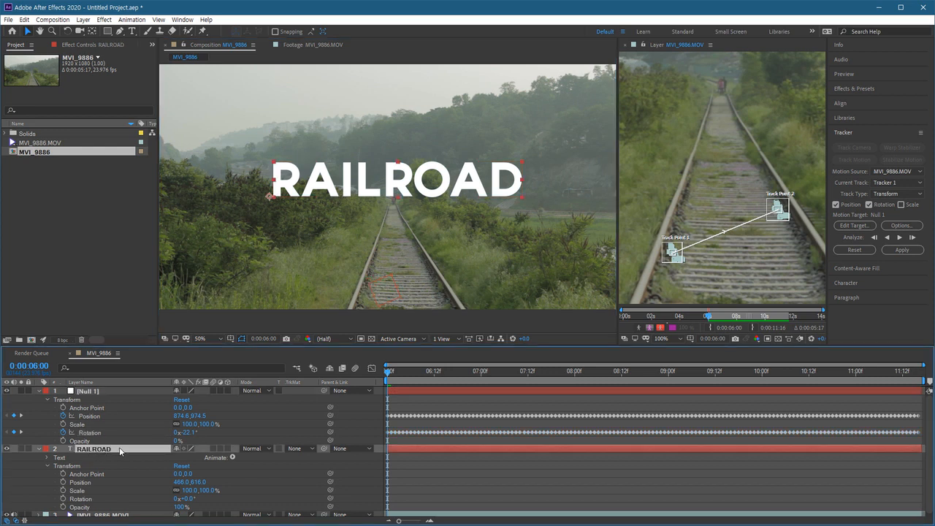
{"action": "left_click", "coordinate": [343, 451]}
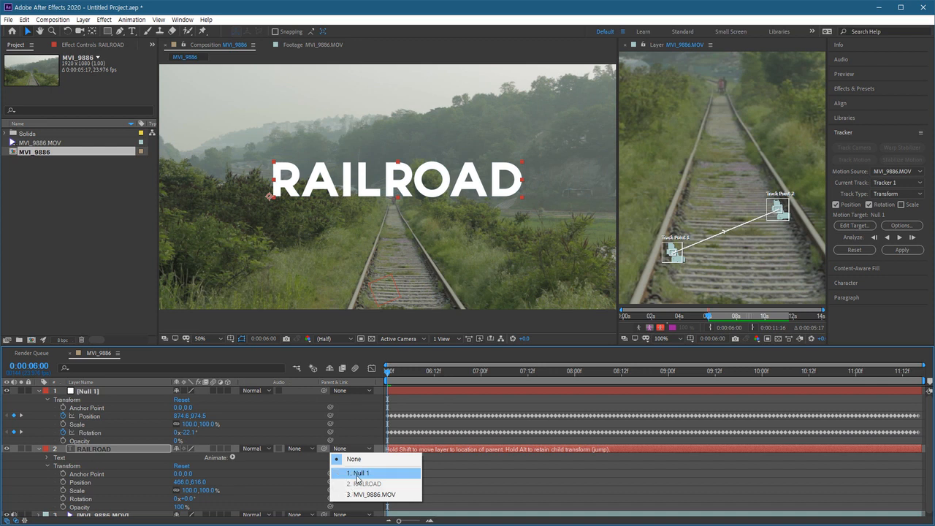
{"action": "left_click", "coordinate": [313, 437]}
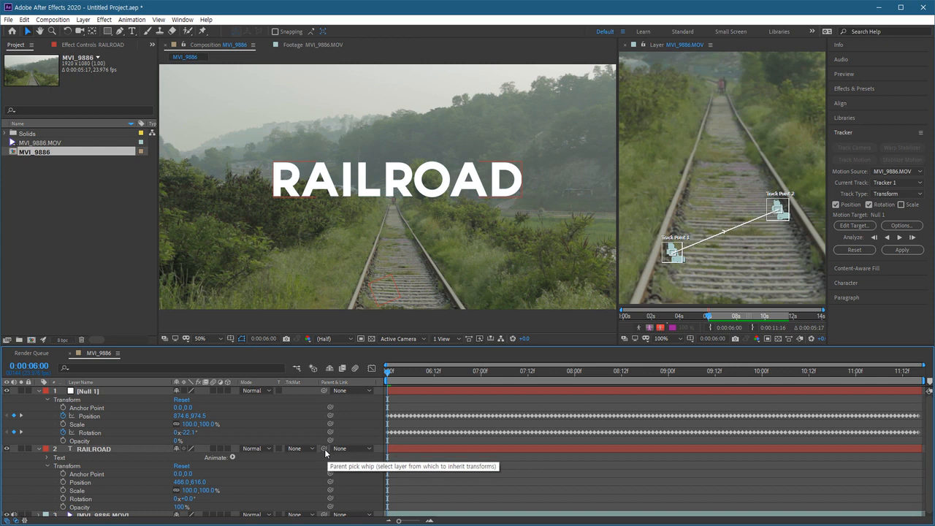
{"action": "left_click_drag", "start_coordinate": [326, 453], "coordinate": [91, 392]}
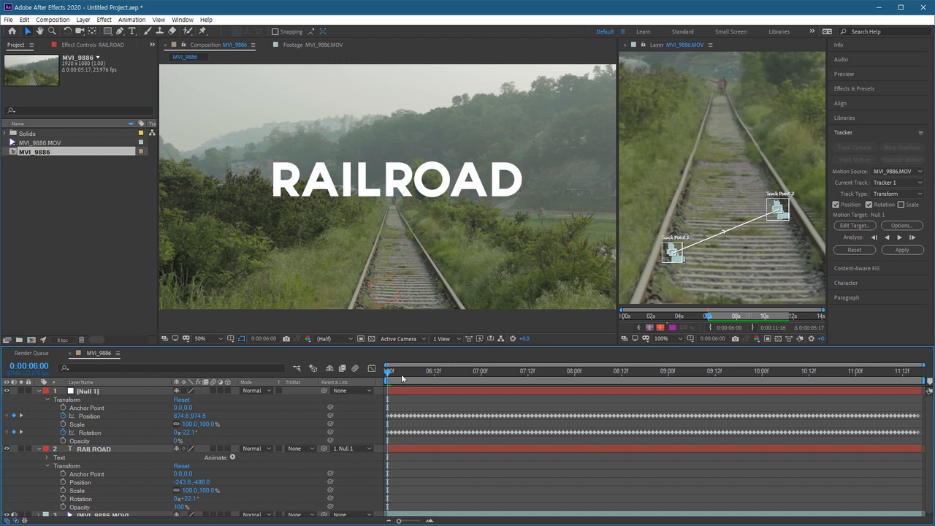
Play the composition from 0:00:06:00, fitted to the view, to check the movement of the parented RAILROAD text.
{"action": "key", "text": "space"}
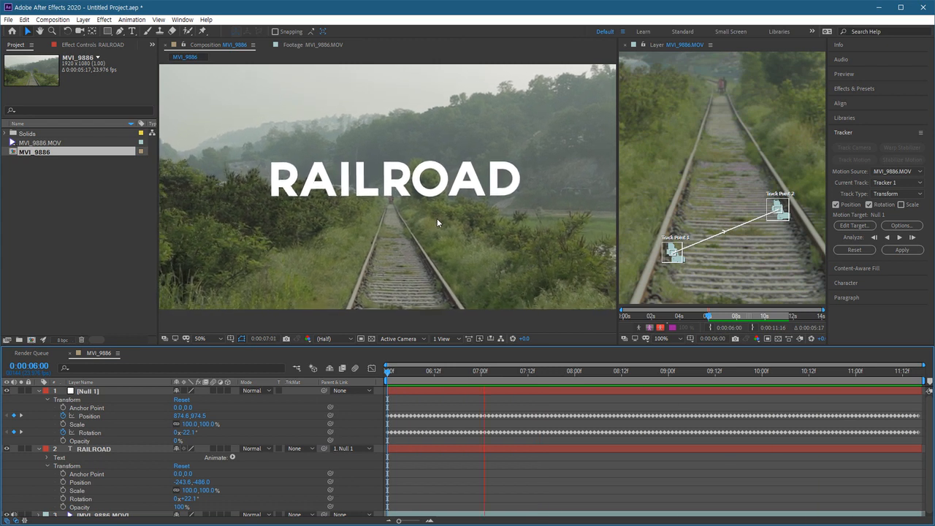
{"action": "key", "text": "space"}
{"action": "left_click_drag", "start_coordinate": [435, 253], "coordinate": [431, 268]}
{"action": "key", "text": "shift+slash"}
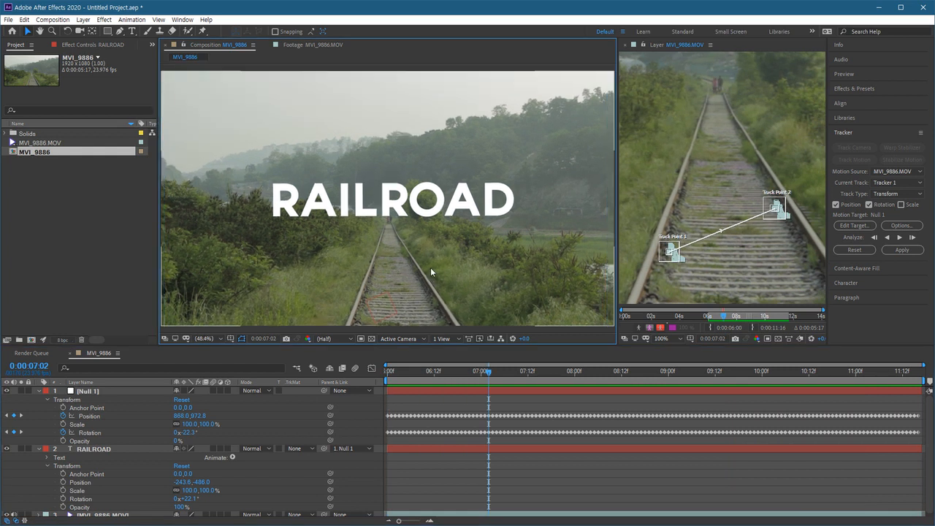
{"action": "left_click", "coordinate": [387, 371]}
{"action": "key", "text": "space"}
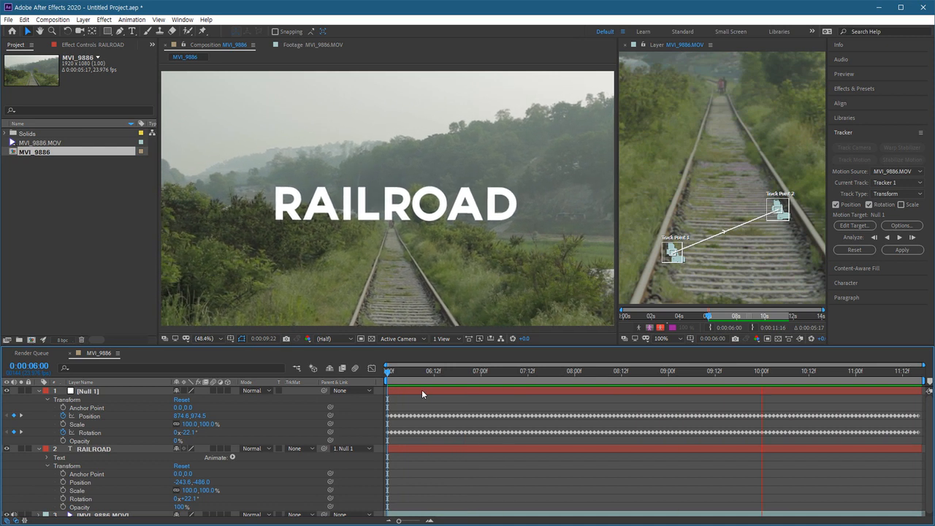
{"action": "key", "text": "space"}
Keyframe the RAILROAD layer's Opacity from 0% at 0:00:06:00 to 100% at 0:00:07:14.
{"action": "left_click", "coordinate": [108, 447]}
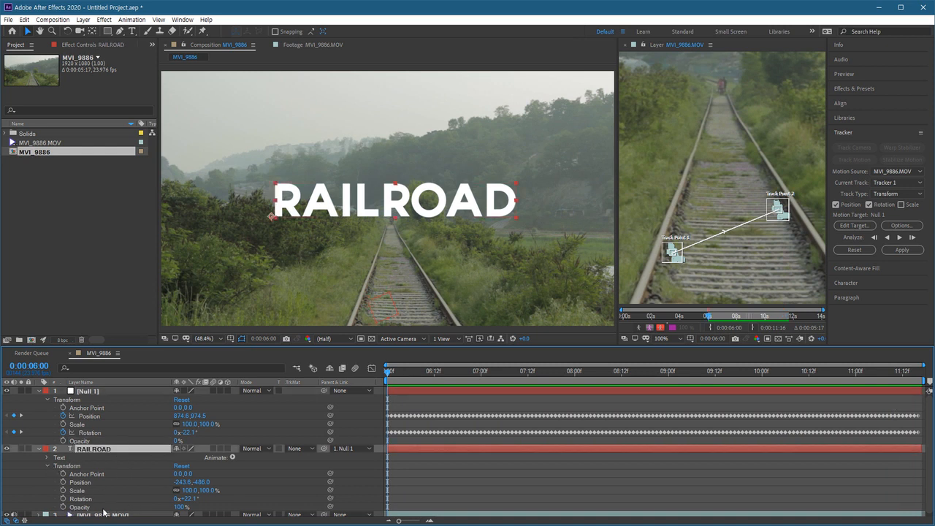
{"action": "left_click", "coordinate": [180, 507]}
{"action": "type", "text": "0"}
{"action": "key", "text": "Return"}
{"action": "left_click", "coordinate": [63, 508]}
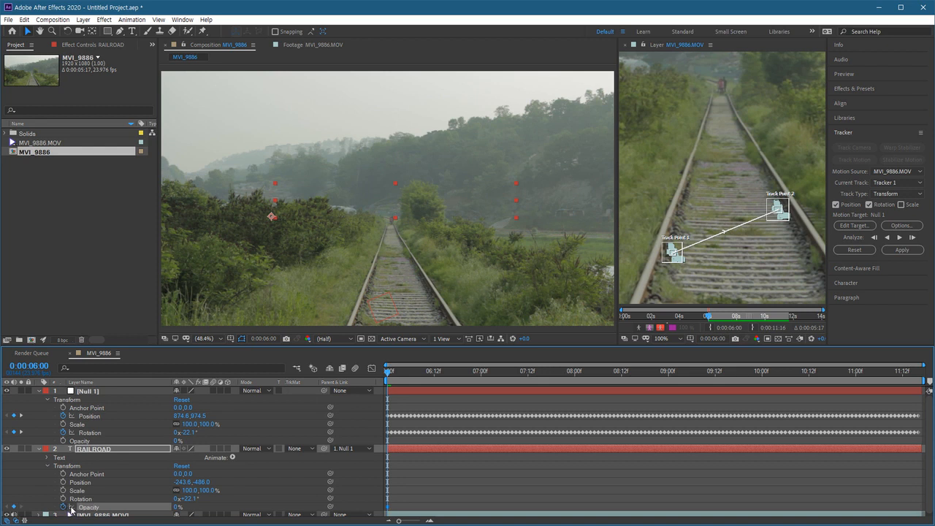
{"action": "left_click_drag", "start_coordinate": [420, 376], "coordinate": [535, 374]}
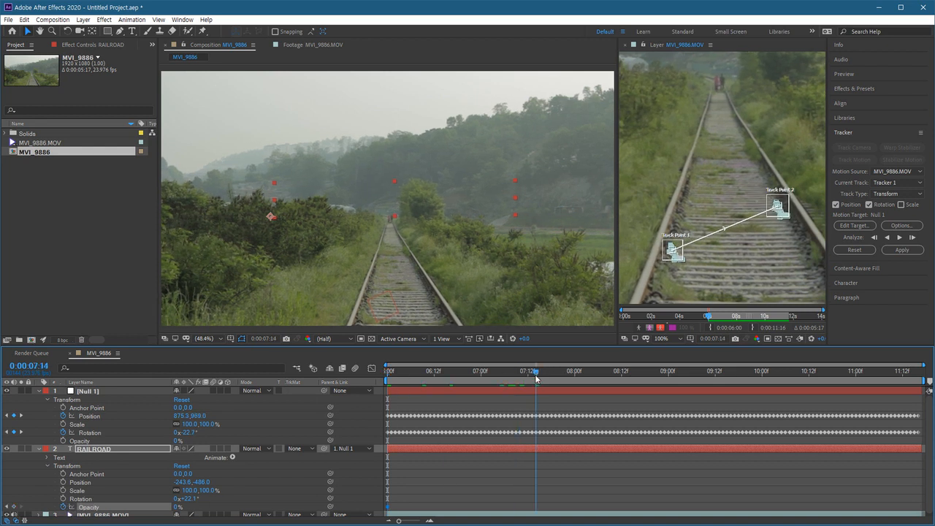
{"action": "left_click_drag", "start_coordinate": [181, 510], "coordinate": [278, 503]}
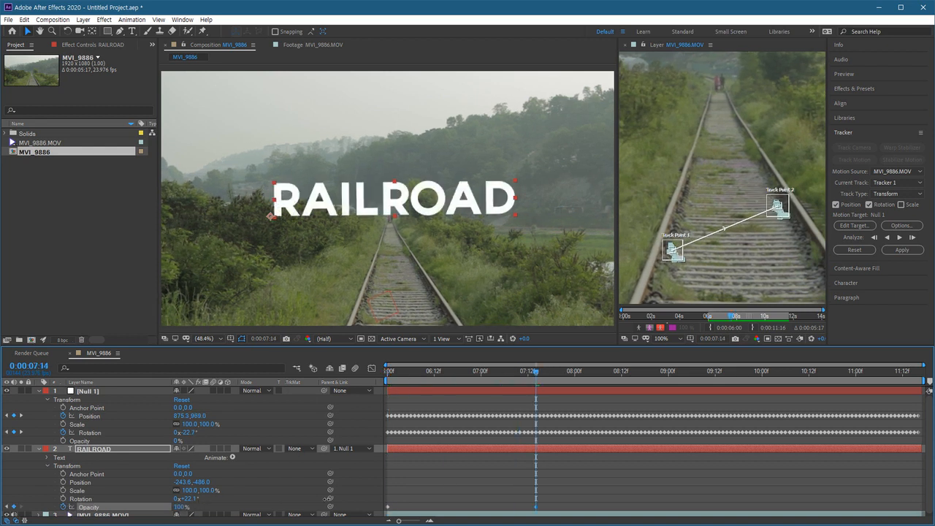
Preview the RAILROAD text's opacity fade-in and inspect the partly faded text at 0:00:06:20.
{"action": "key", "text": "space"}
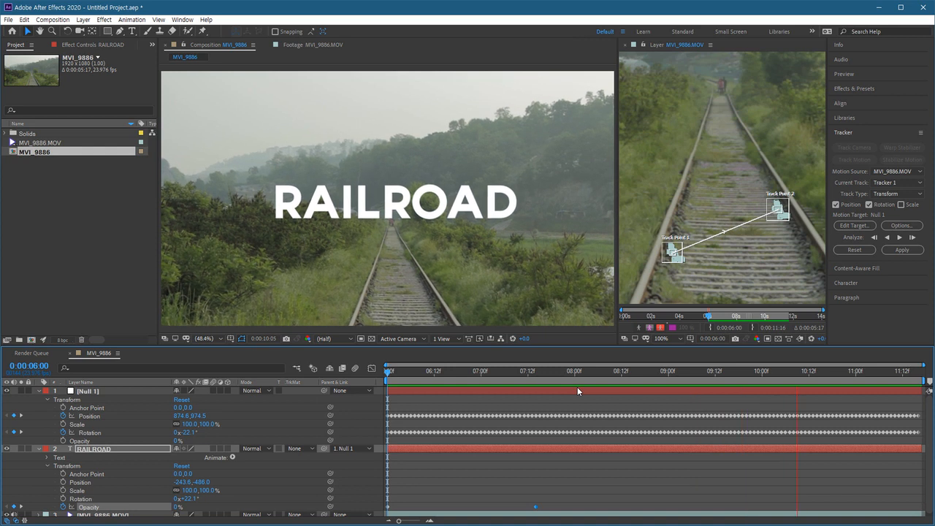
{"action": "left_click_drag", "start_coordinate": [459, 371], "coordinate": [465, 369]}
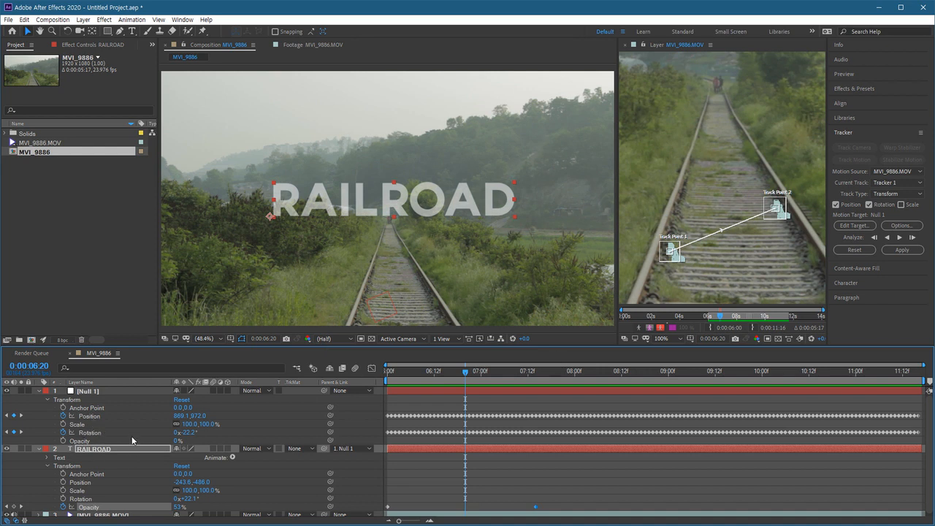
{"action": "left_click", "coordinate": [137, 513]}
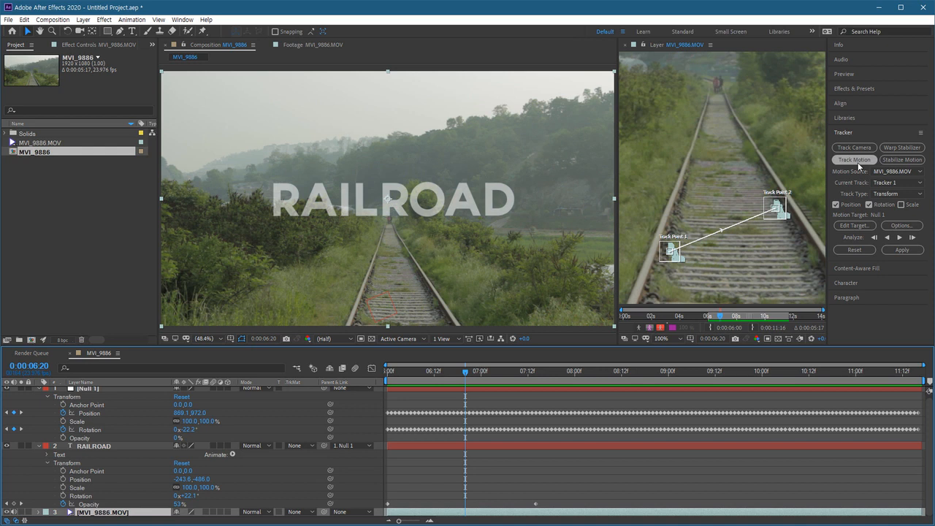
{"action": "mouse_move", "coordinate": [465, 371]}
{"action": "left_mouse_down"}
{"action": "mouse_move", "coordinate": [386, 379]}
{"action": "mouse_move", "coordinate": [471, 374]}
{"action": "mouse_move", "coordinate": [453, 378]}
{"action": "left_mouse_up"}
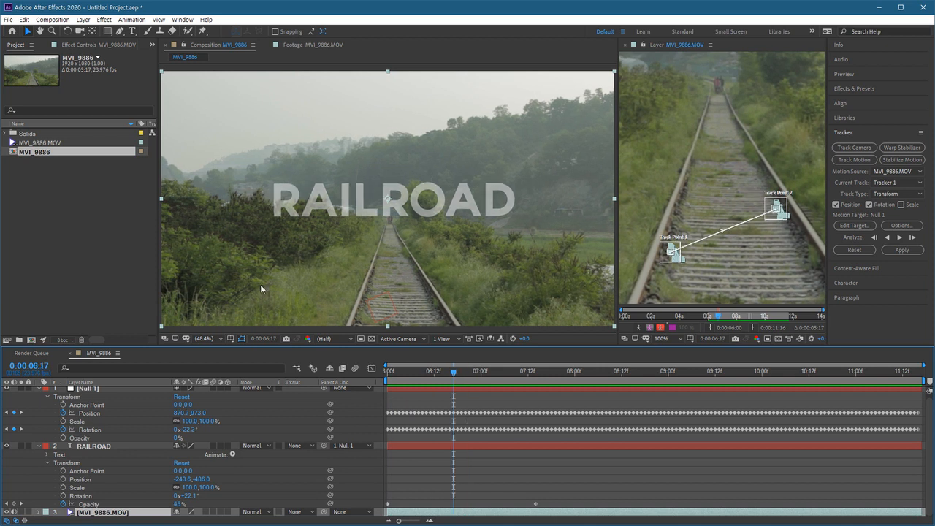
Import the clip MVI_9779.MOV from the video folder into the project as footage.
{"action": "left_click", "coordinate": [93, 211]}
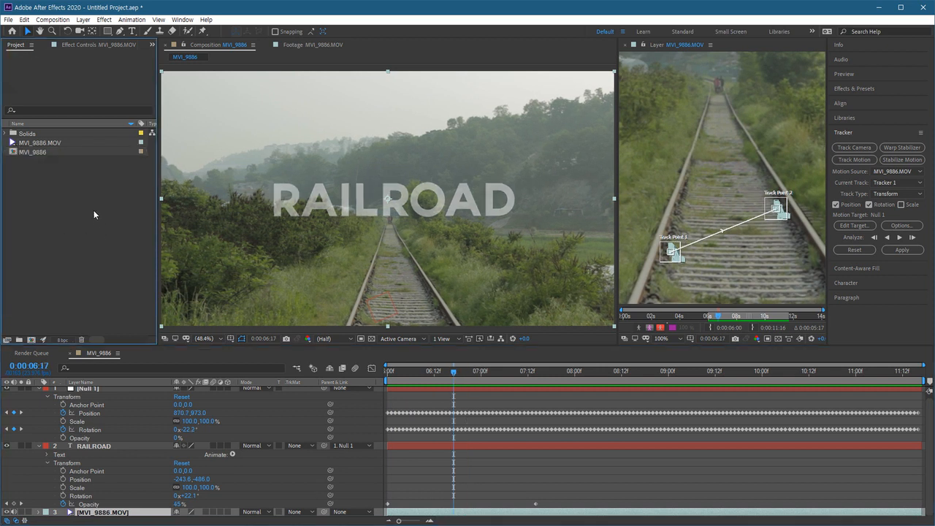
{"action": "double_click", "coordinate": [94, 214]}
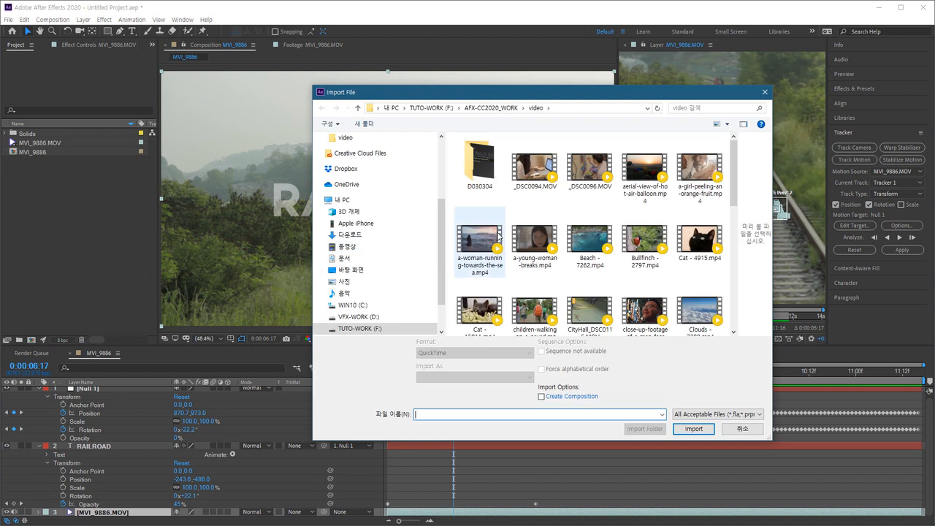
{"action": "scroll", "coordinate": [657, 270], "scroll_direction": "down", "scroll_amount": 5}
{"action": "left_click", "coordinate": [591, 216]}
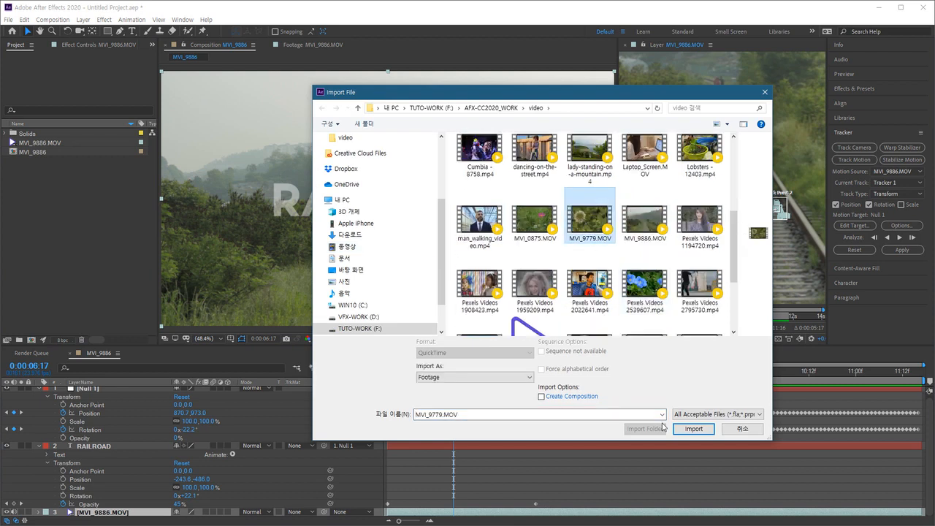
{"action": "left_click", "coordinate": [687, 430]}
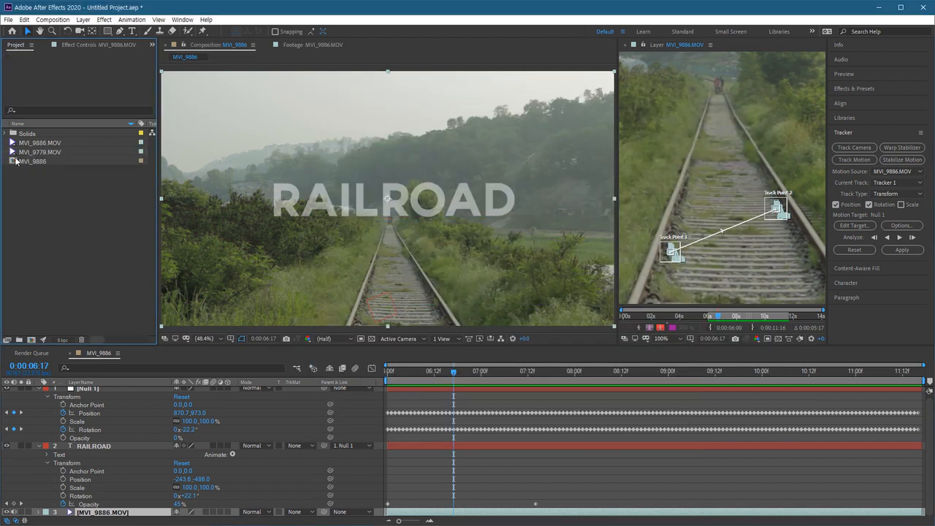
Open MVI_9779.MOV in the footage viewer and play it to check the flower's movement.
{"action": "left_click", "coordinate": [13, 152]}
{"action": "double_click", "coordinate": [13, 152]}
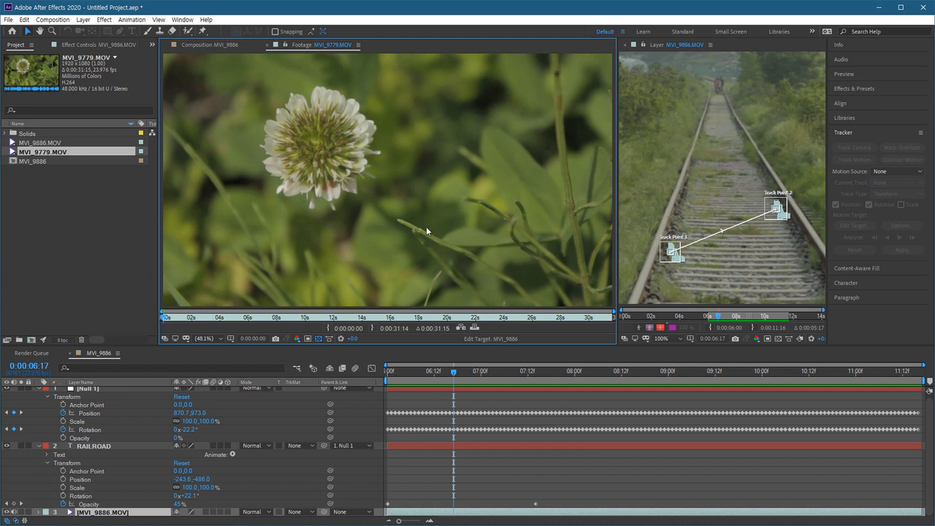
{"action": "key", "text": "space"}
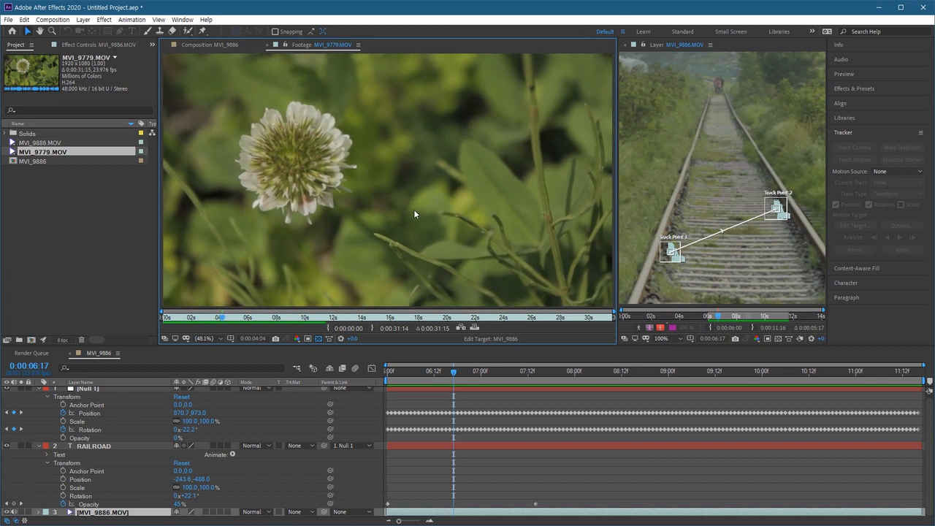
Trim the MVI_9779.MOV footage to the range 0:00:08:00 to 0:00:18:06 and create a new composition from it.
{"action": "left_click", "coordinate": [346, 319]}
{"action": "left_click_drag", "start_coordinate": [346, 319], "coordinate": [423, 323]}
{"action": "left_click", "coordinate": [329, 331]}
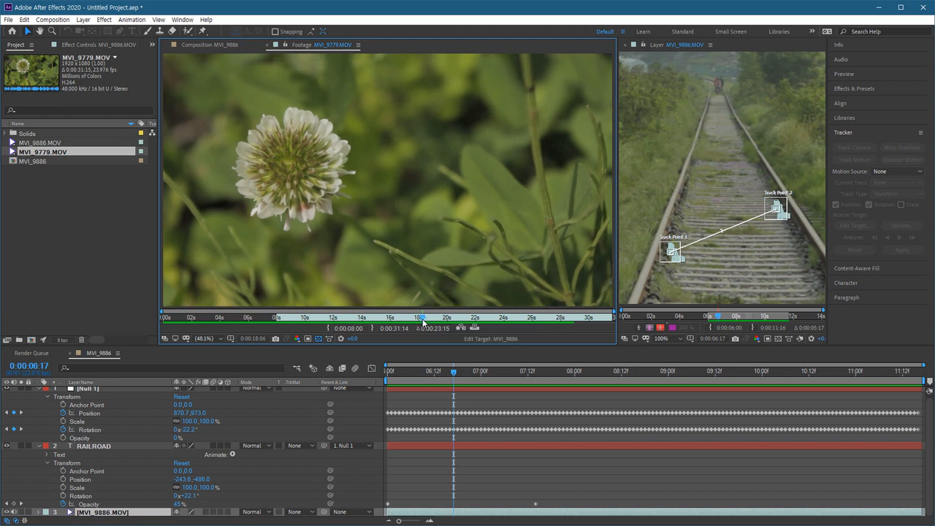
{"action": "left_click", "coordinate": [372, 328]}
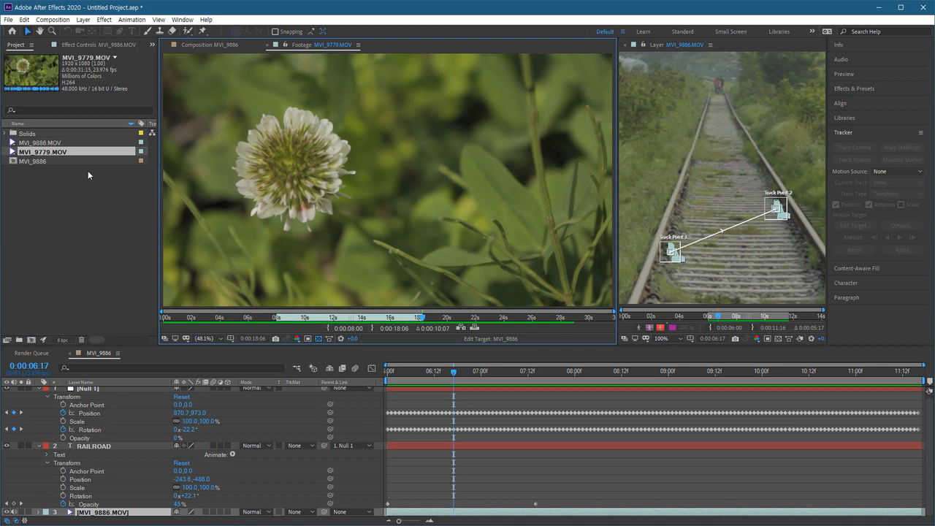
{"action": "left_click_drag", "start_coordinate": [59, 160], "coordinate": [31, 340]}
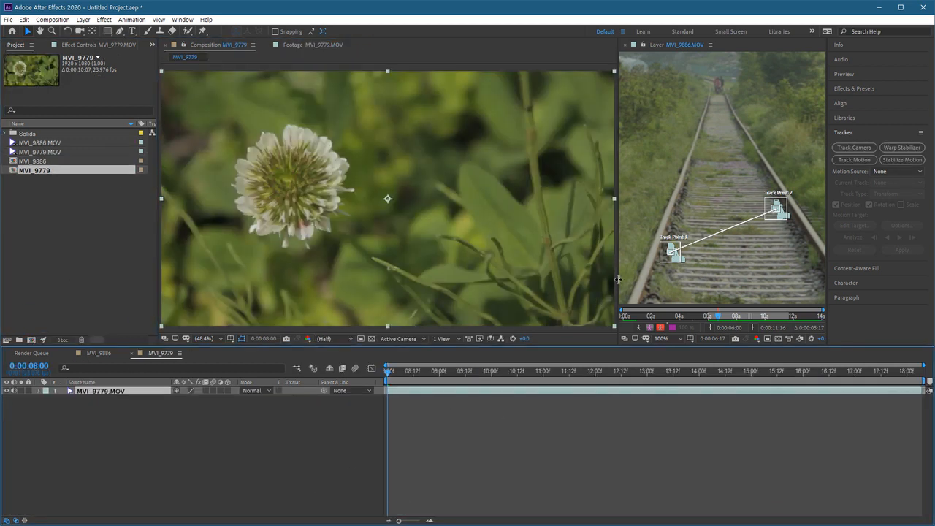
Widen the composition viewer and play the MVI_9779 composition from 0:00:08:00 to check the flower's motion.
{"action": "left_click_drag", "start_coordinate": [618, 278], "coordinate": [714, 278]}
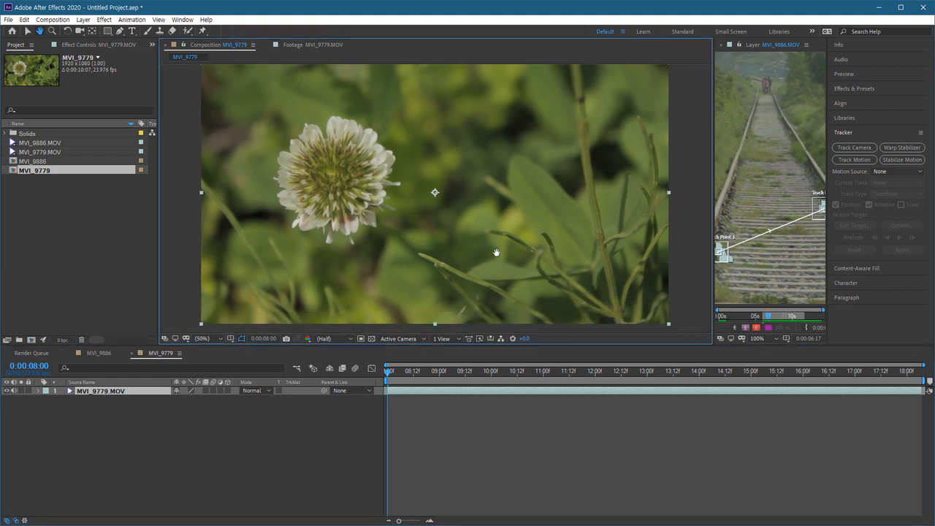
{"action": "key", "text": "space"}
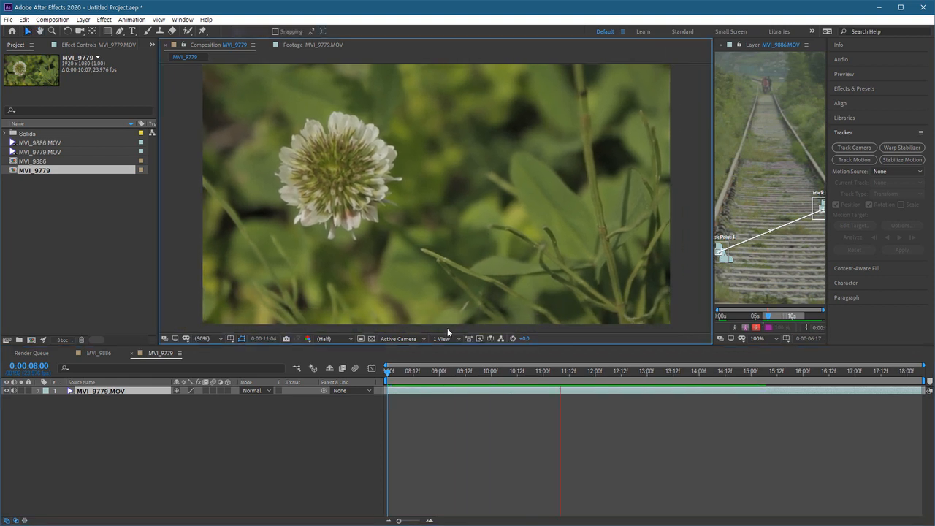
{"action": "left_click", "coordinate": [377, 267]}
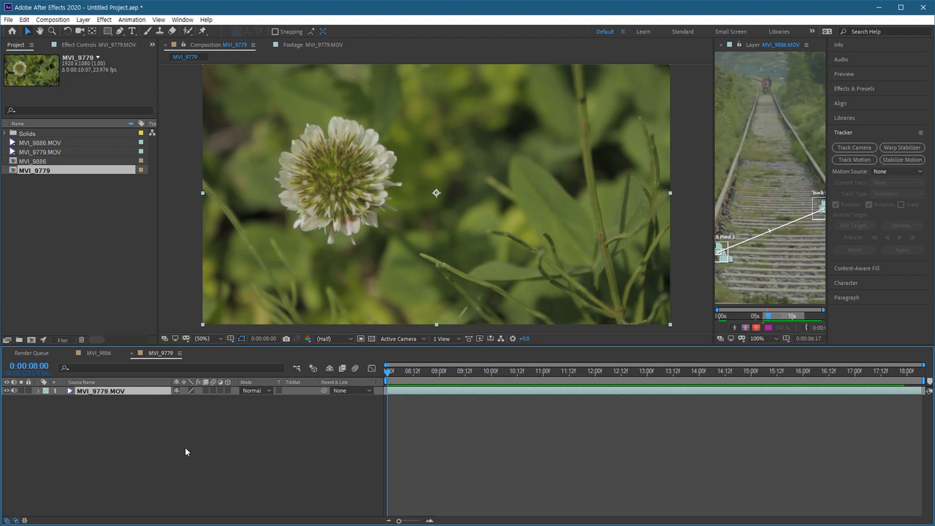
{"action": "left_click_drag", "start_coordinate": [408, 373], "coordinate": [382, 376]}
Activate the Ellipse tool with no layer selected and set the shape fill to None.
{"action": "left_click_drag", "start_coordinate": [107, 32], "coordinate": [158, 55]}
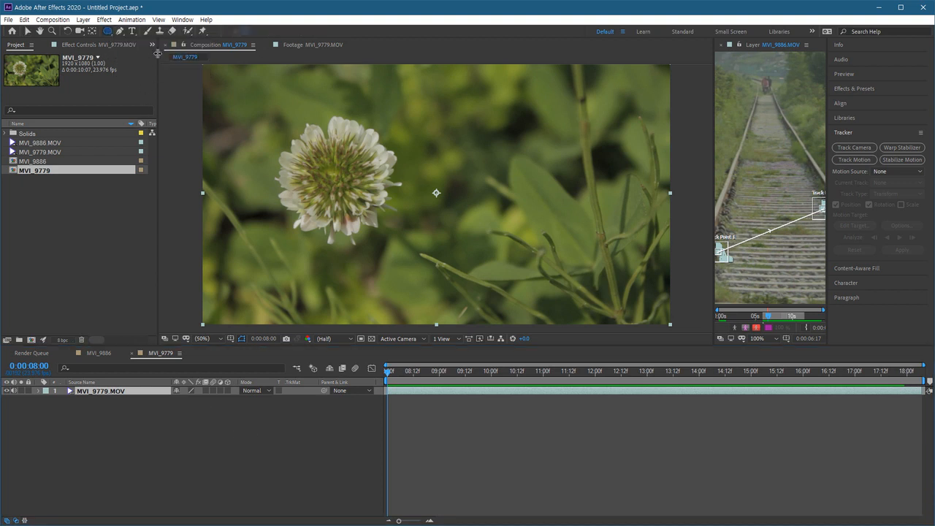
{"action": "left_click", "coordinate": [125, 419]}
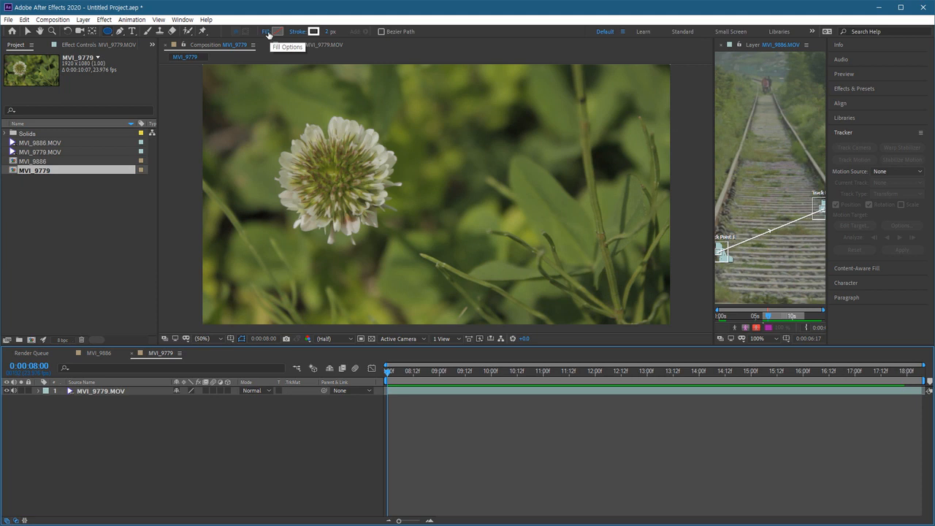
{"action": "left_click", "coordinate": [266, 35]}
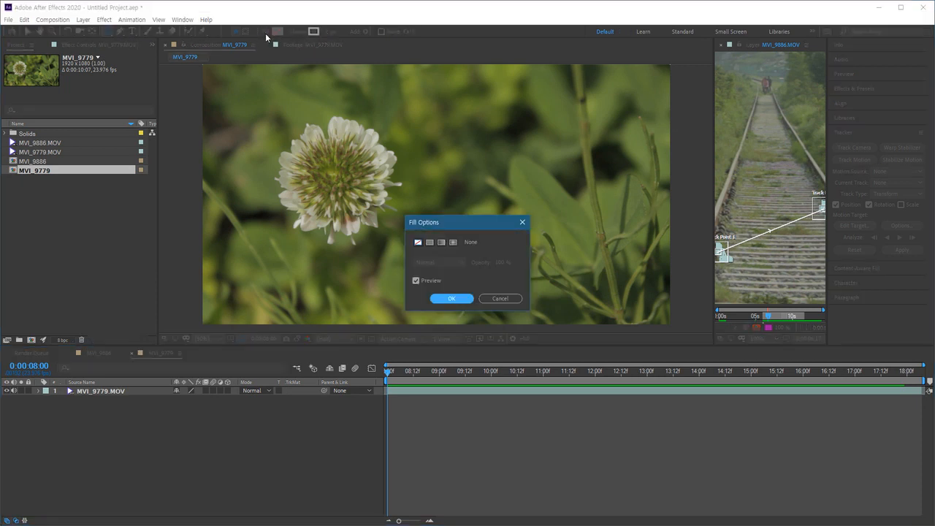
{"action": "left_click", "coordinate": [434, 244]}
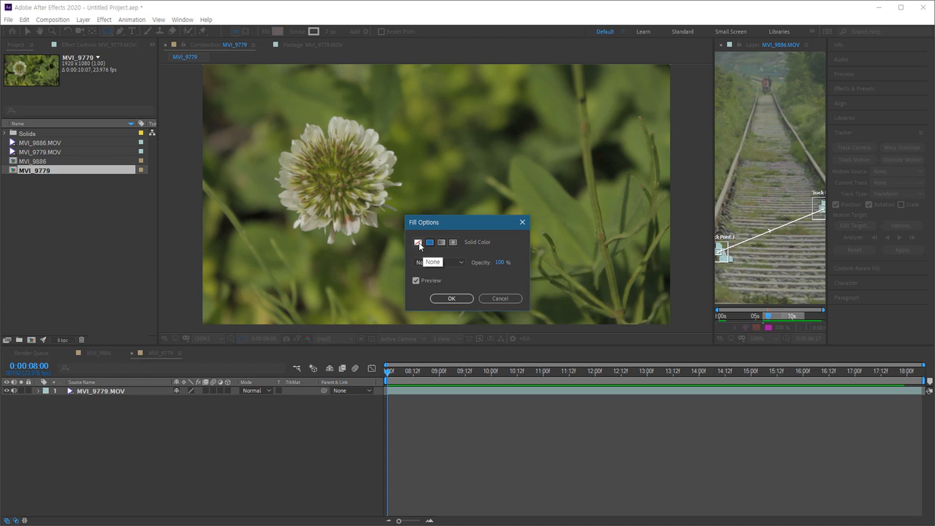
{"action": "left_click", "coordinate": [418, 243]}
{"action": "left_click", "coordinate": [451, 298]}
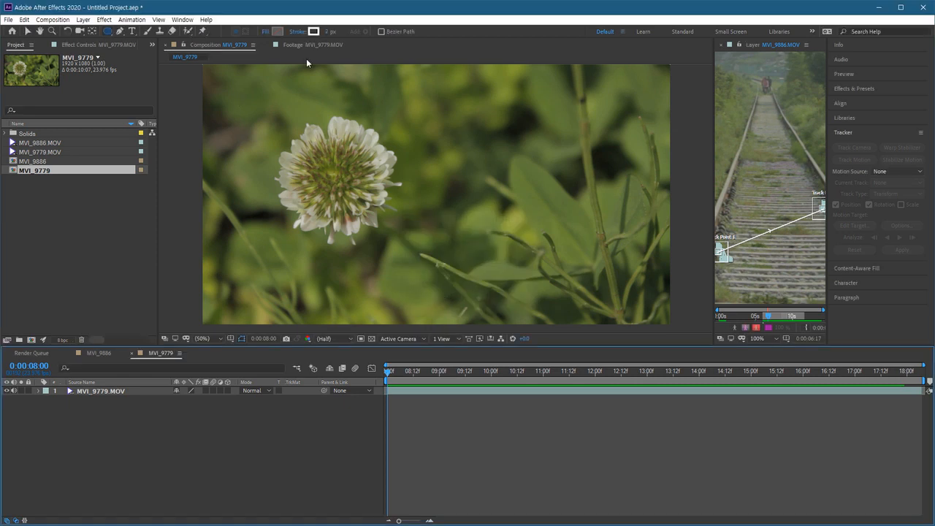
Set the shape stroke width to 3 px.
{"action": "left_click", "coordinate": [330, 32]}
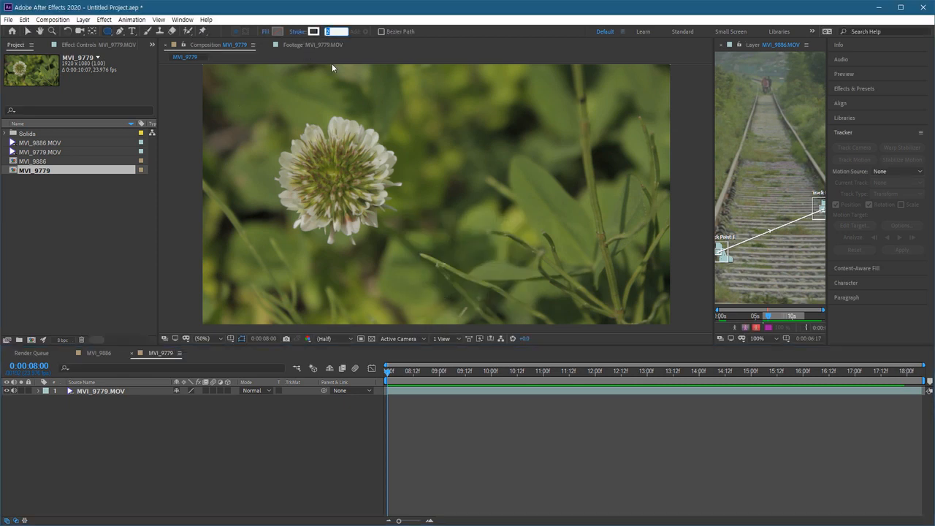
{"action": "type", "text": "3"}
{"action": "key", "text": "Return"}
{"action": "left_click", "coordinate": [314, 32]}
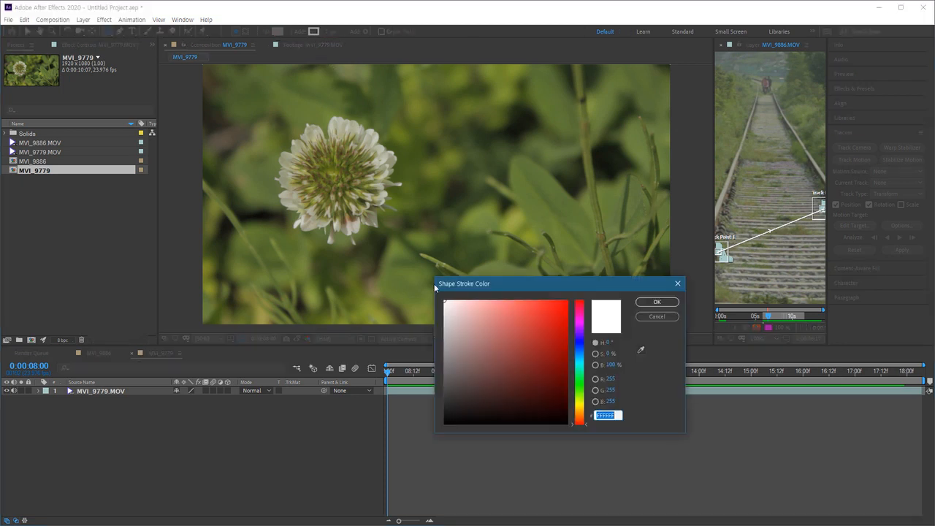
{"action": "left_click", "coordinate": [641, 350]}
{"action": "left_click", "coordinate": [656, 317]}
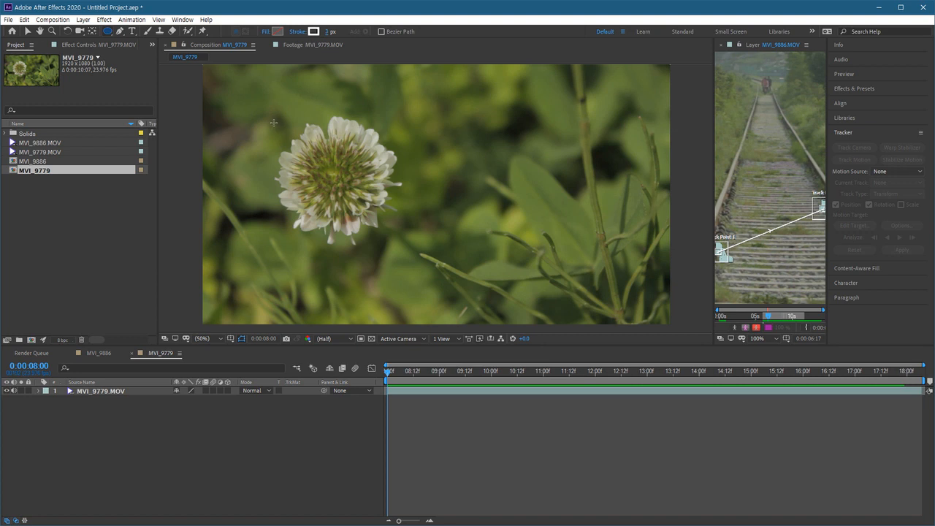
Draw a circle on a new shape layer so that it surrounds the white flower at 0:00:08:00.
{"action": "left_click_drag", "start_coordinate": [273, 123], "coordinate": [355, 245]}
{"action": "key", "text": "ctrl+alt+Home"}
{"action": "key", "text": "v"}
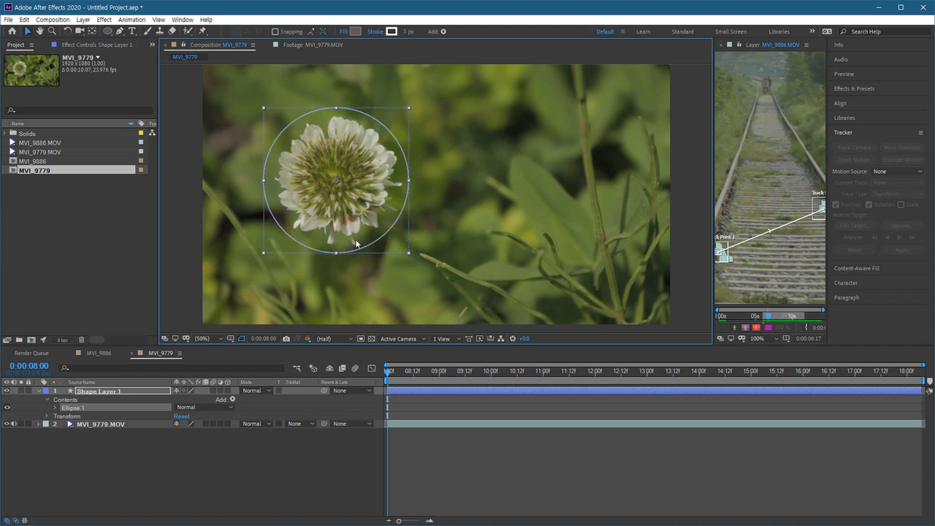
{"action": "left_click", "coordinate": [318, 271]}
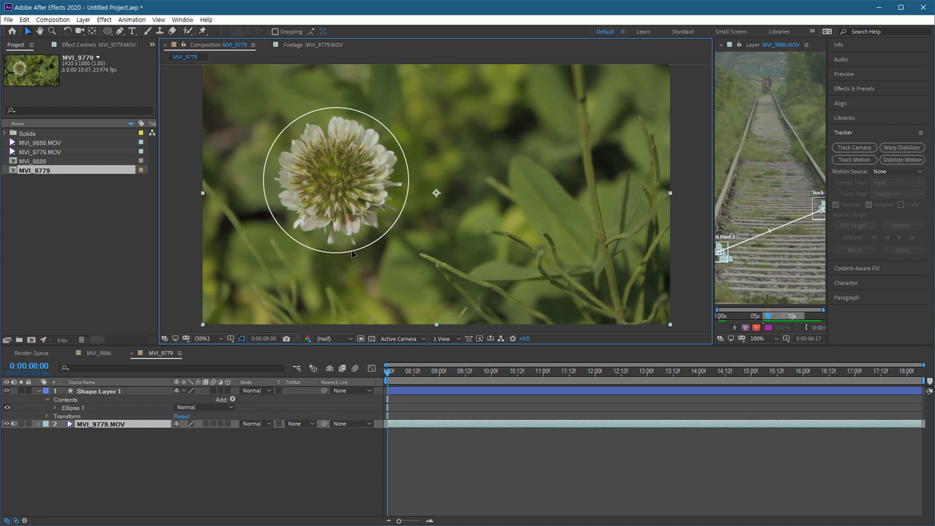
Center the anchor point of Shape Layer 1 within its circle.
{"action": "left_click", "coordinate": [109, 392]}
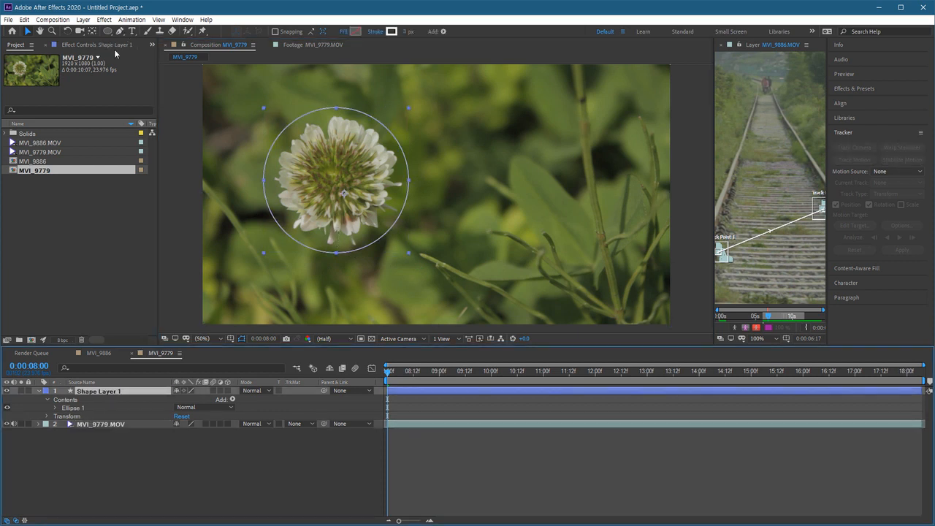
{"action": "left_click", "coordinate": [92, 30]}
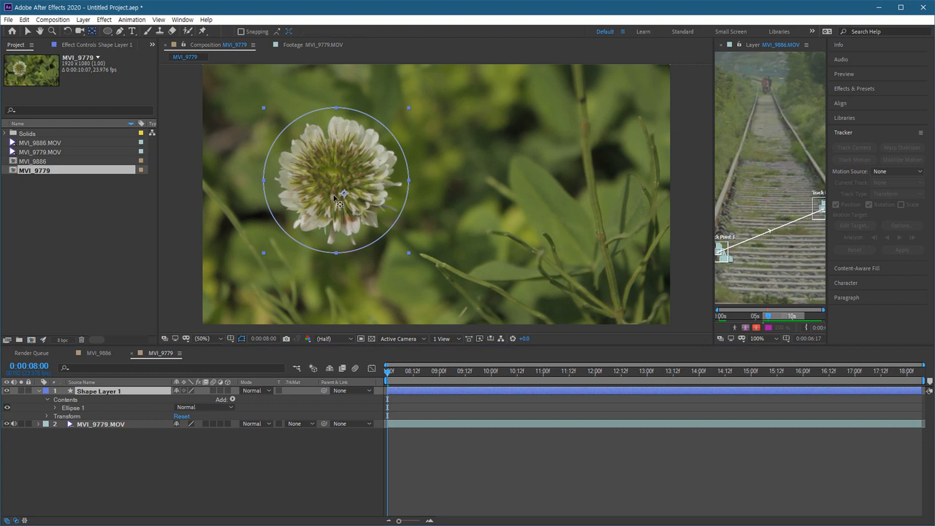
{"action": "key", "text": "ctrl+alt+Home"}
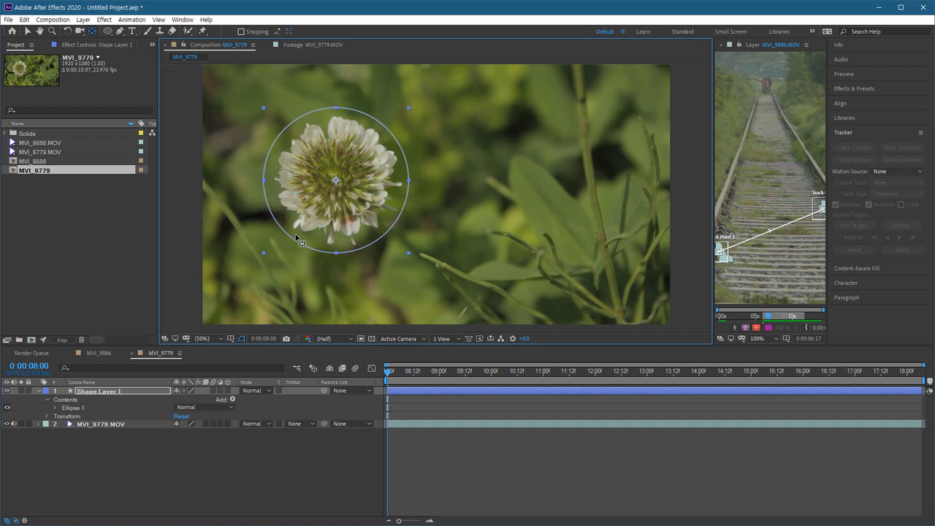
{"action": "key", "text": "v"}
Add a Repeater to the Ellipse 1 group of Shape Layer 1.
{"action": "left_click", "coordinate": [163, 432]}
{"action": "left_click", "coordinate": [99, 392]}
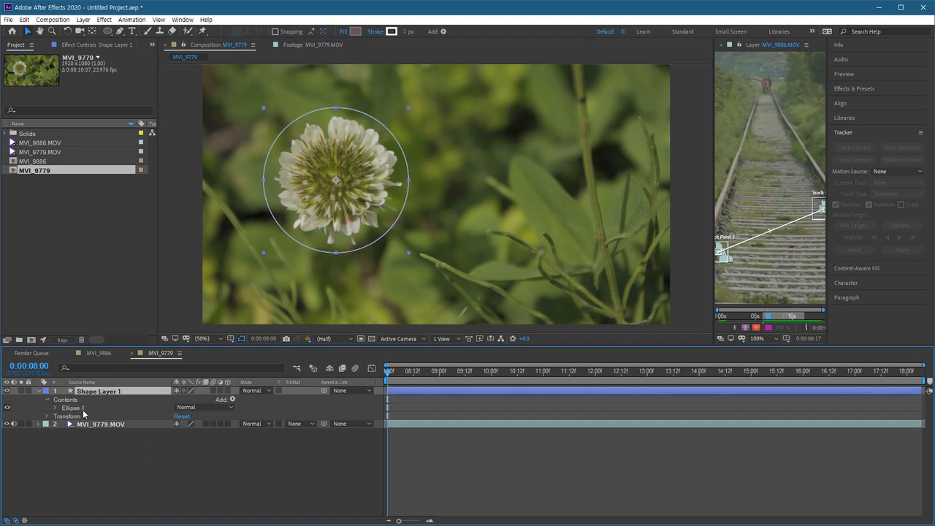
{"action": "left_click", "coordinate": [73, 408]}
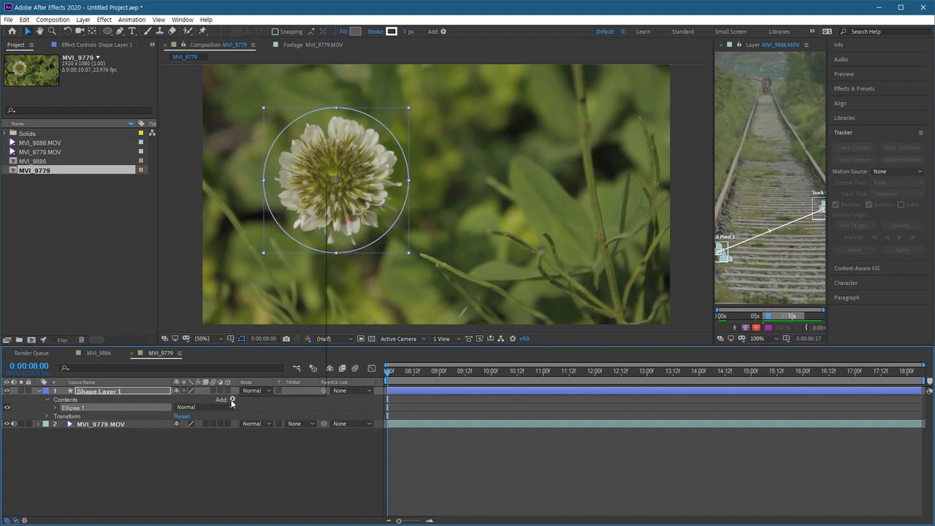
{"action": "left_click", "coordinate": [233, 400]}
{"action": "left_click", "coordinate": [264, 324]}
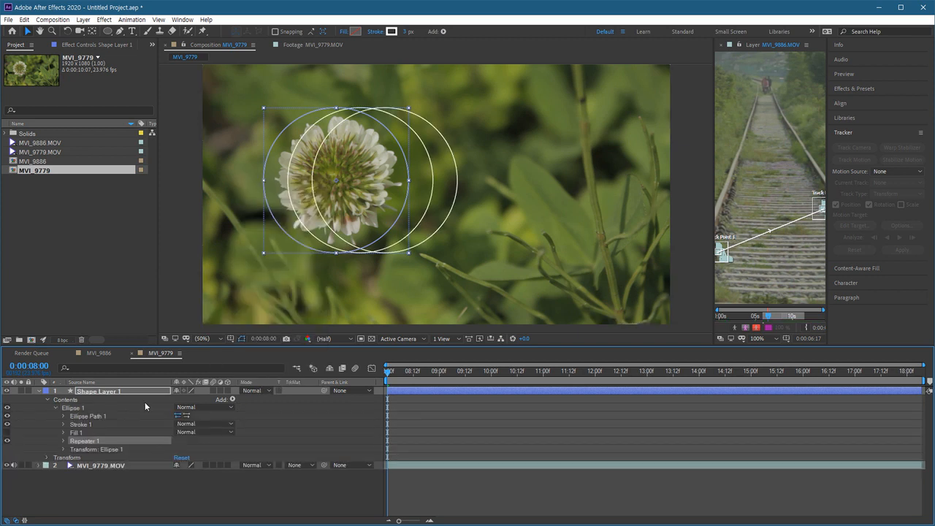
Set the Repeater 1 transform to a horizontal position of 0 and a scale of 81% for concentric circles.
{"action": "left_click", "coordinate": [63, 441]}
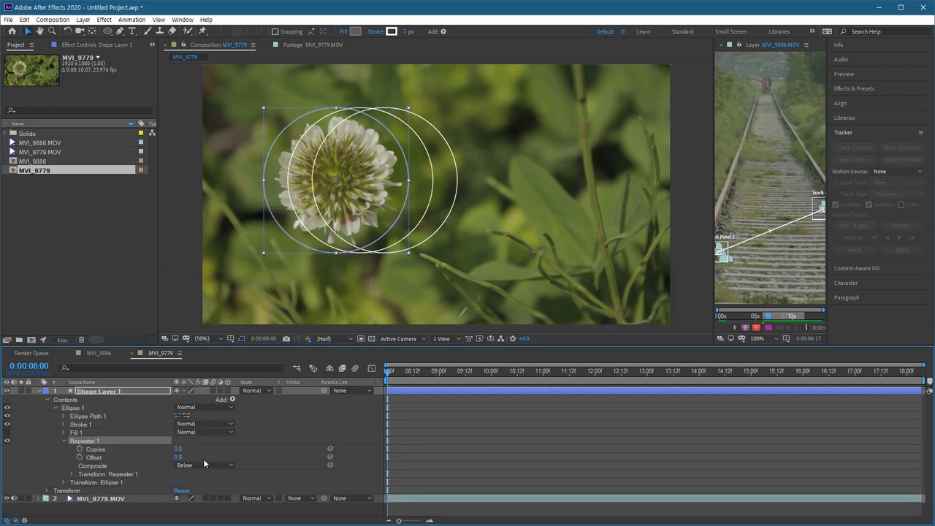
{"action": "left_click", "coordinate": [179, 450]}
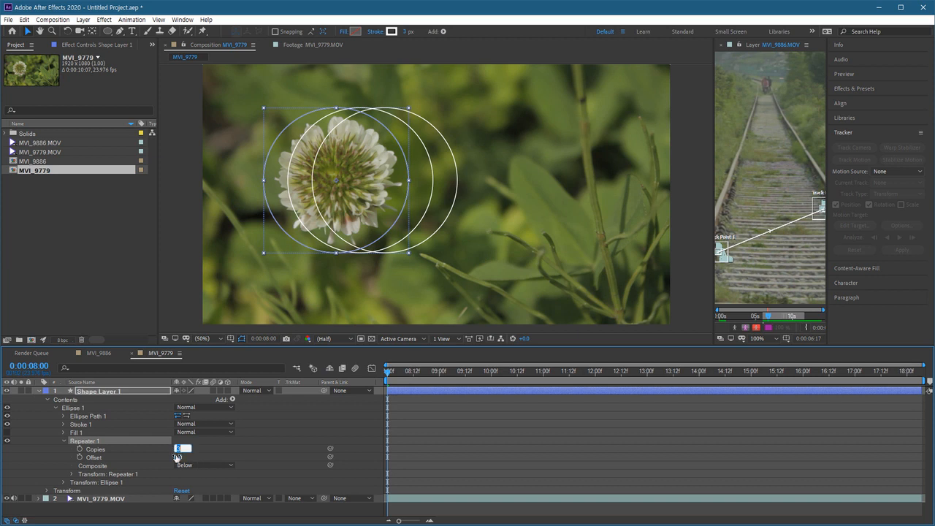
{"action": "left_click", "coordinate": [72, 474]}
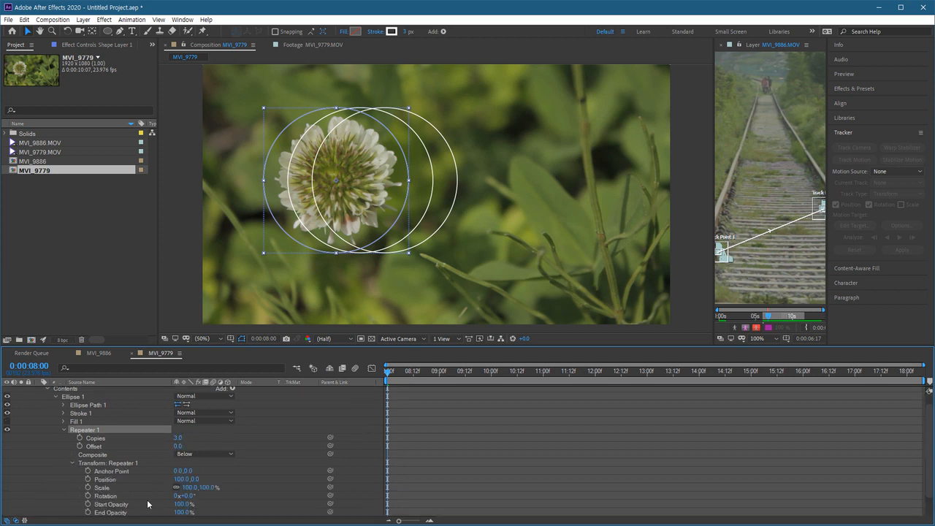
{"action": "left_click", "coordinate": [180, 480]}
{"action": "type", "text": "0"}
{"action": "key", "text": "Return"}
{"action": "left_click_drag", "start_coordinate": [196, 489], "coordinate": [173, 488]}
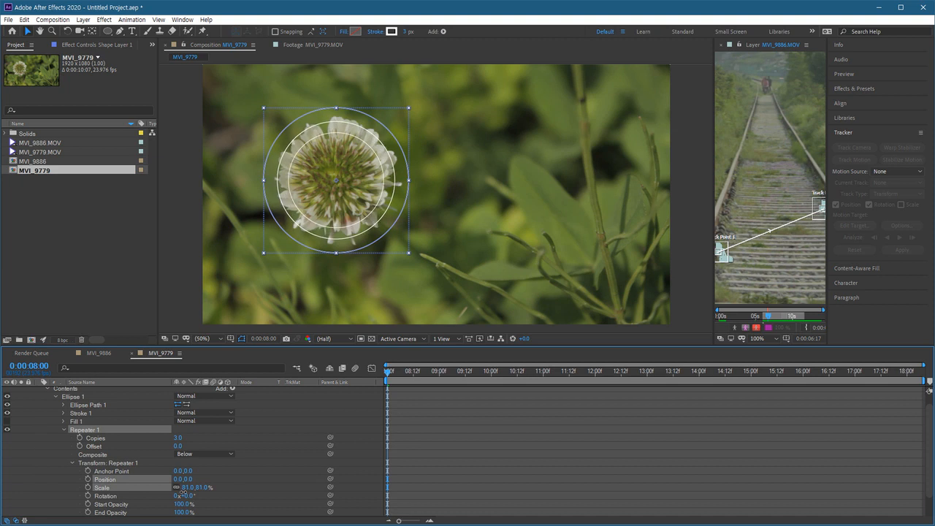
Add dashes to Stroke 1 of the Ellipse 1 group in Shape Layer 1 and set the Dash length to 71.
{"action": "left_click", "coordinate": [78, 415]}
{"action": "left_click", "coordinate": [64, 412]}
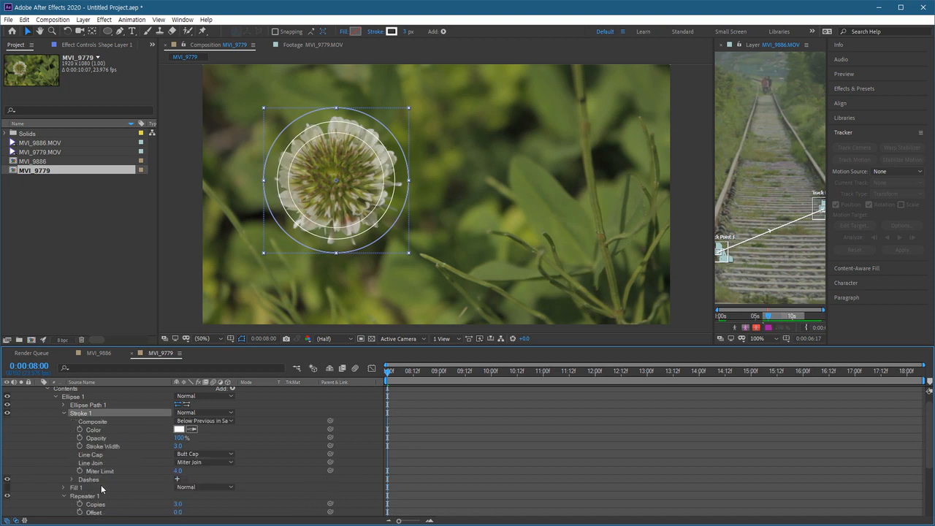
{"action": "left_click", "coordinate": [101, 481]}
{"action": "left_click", "coordinate": [177, 478]}
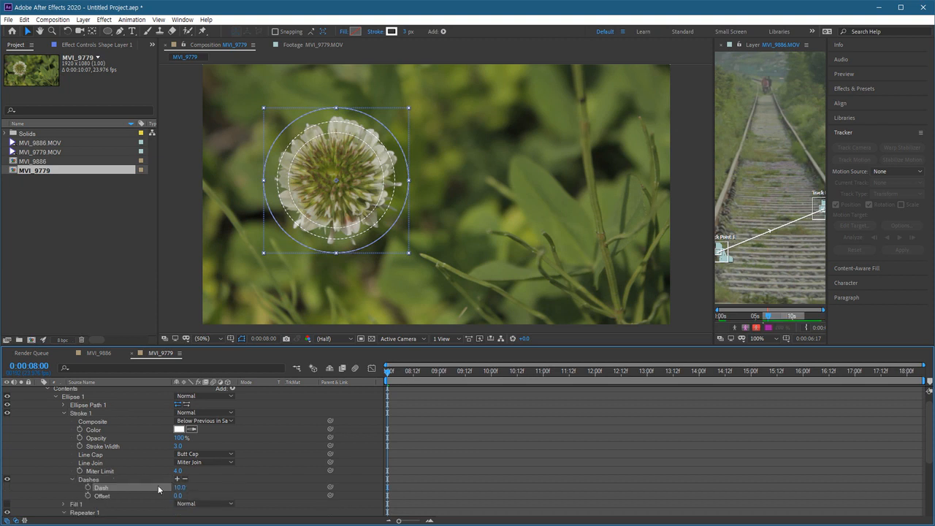
{"action": "scroll", "coordinate": [345, 291], "scroll_direction": "up", "scroll_amount": 2}
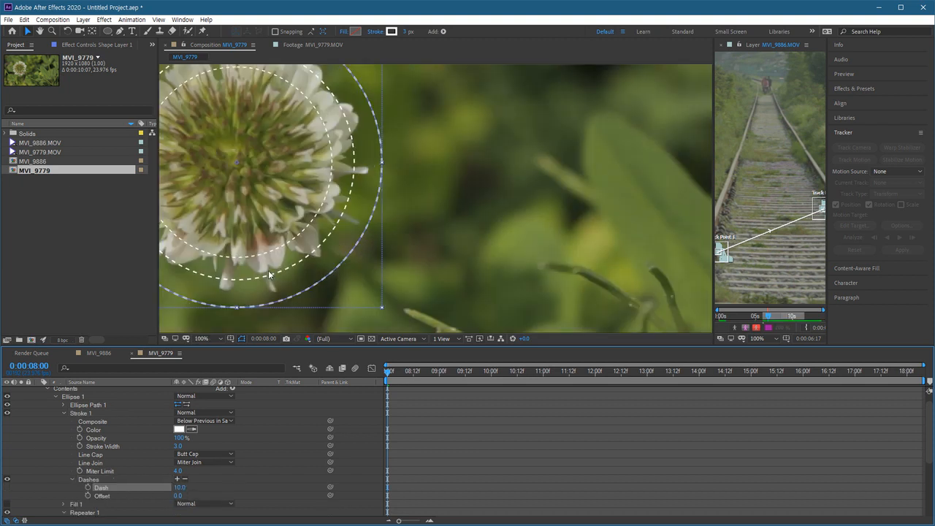
{"action": "left_click_drag", "start_coordinate": [179, 487], "coordinate": [208, 486]}
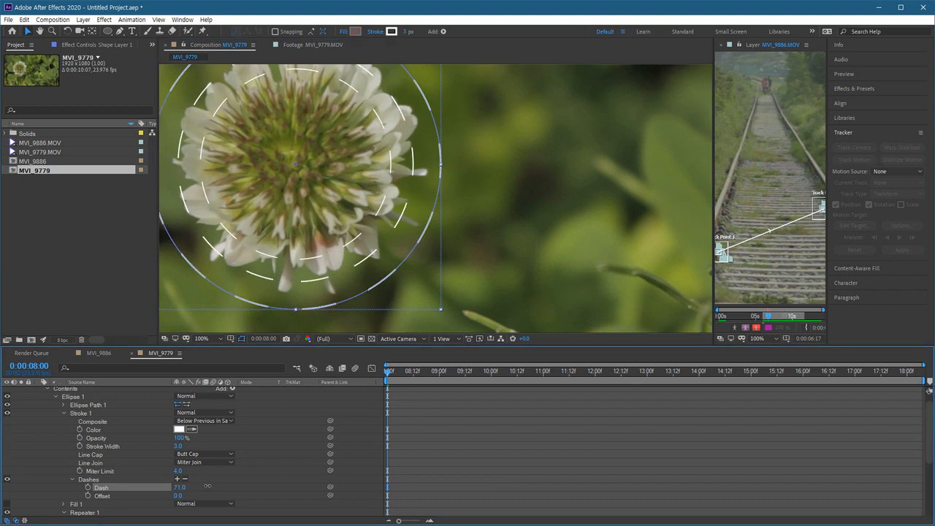
{"action": "scroll", "coordinate": [314, 246], "scroll_direction": "down", "scroll_amount": 2}
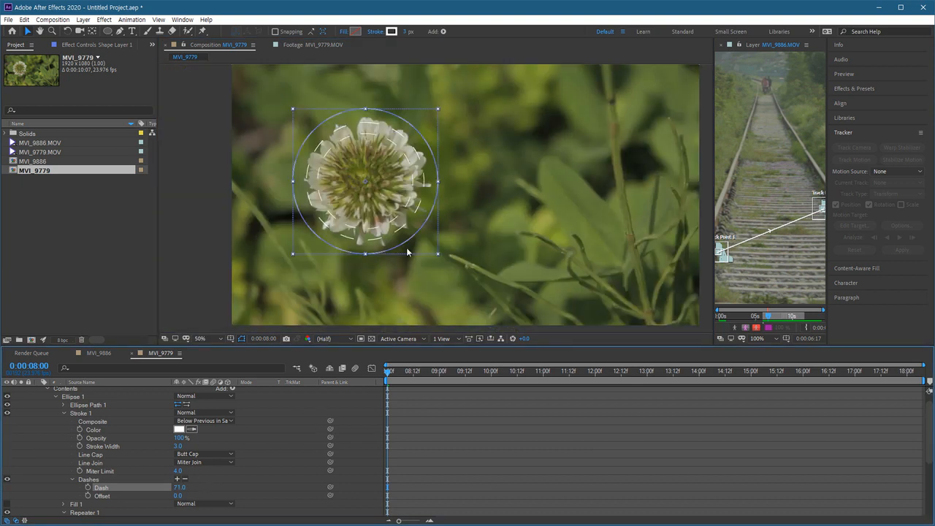
{"action": "left_click_drag", "start_coordinate": [399, 241], "coordinate": [359, 259]}
{"action": "scroll", "coordinate": [100, 422], "scroll_direction": "up", "scroll_amount": 1}
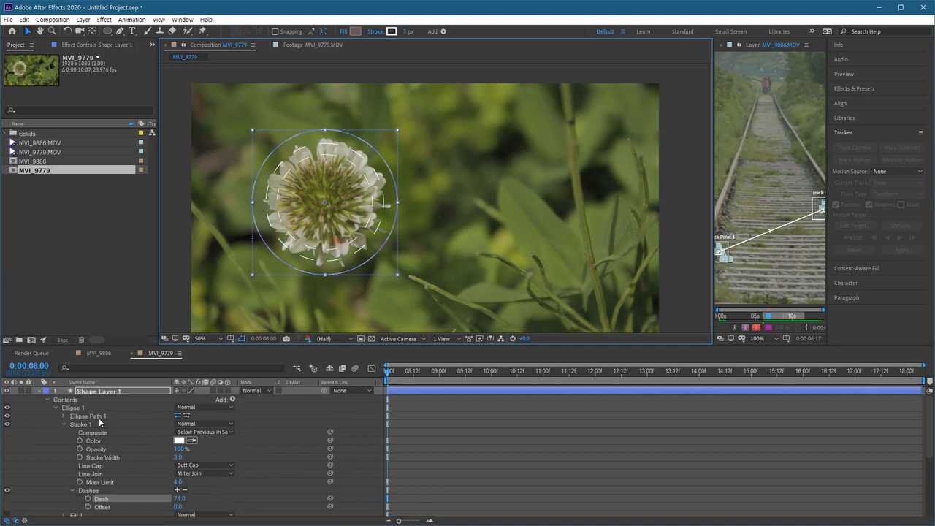
{"action": "left_click", "coordinate": [39, 391]}
{"action": "left_click", "coordinate": [170, 419]}
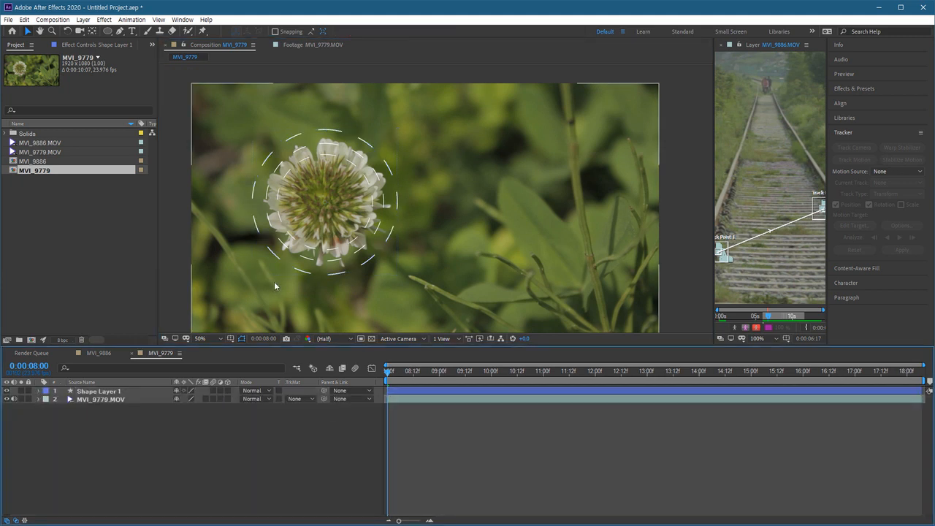
Try rotating the dashed circles of Shape Layer 1, and reset the layer's Rotation to 0°.
{"action": "left_click", "coordinate": [113, 392]}
{"action": "key", "text": "r"}
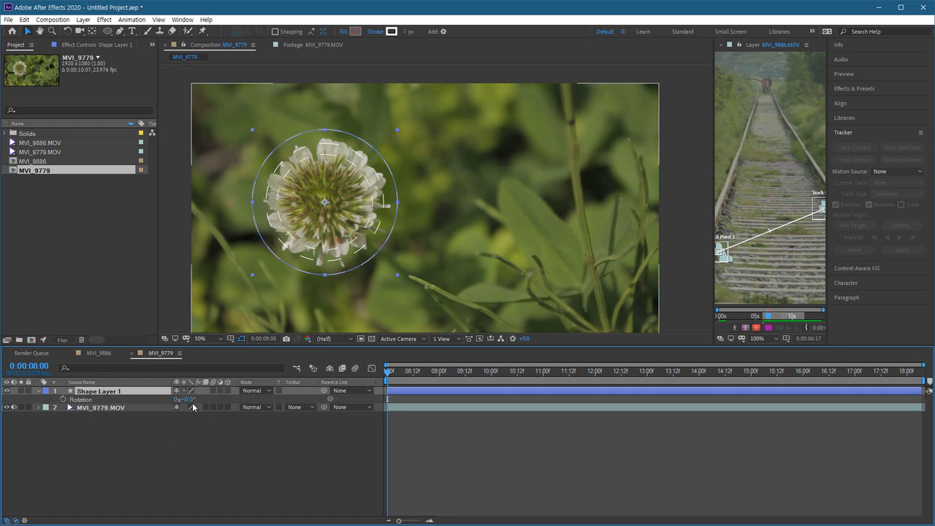
{"action": "mouse_move", "coordinate": [189, 399]}
{"action": "left_mouse_down"}
{"action": "mouse_move", "coordinate": [270, 402]}
{"action": "mouse_move", "coordinate": [192, 403]}
{"action": "mouse_move", "coordinate": [194, 410]}
{"action": "left_mouse_up"}
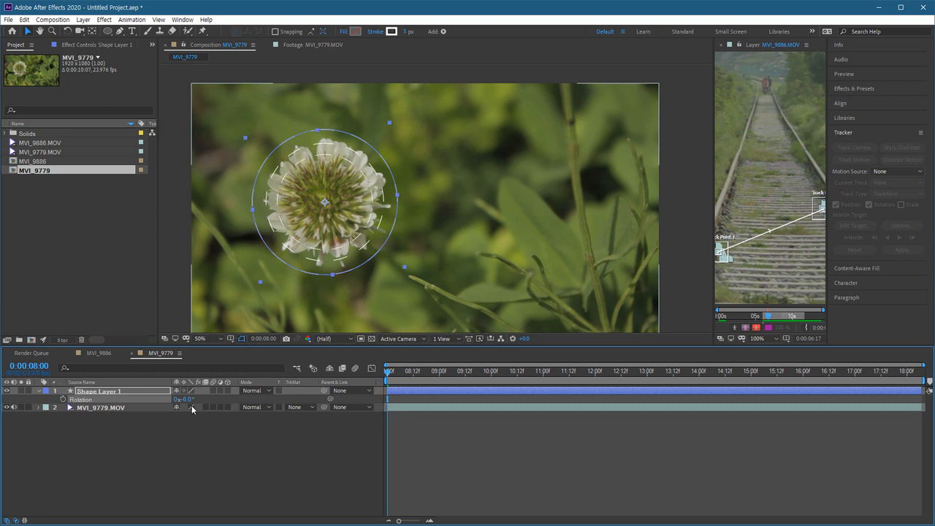
{"action": "left_click", "coordinate": [190, 400]}
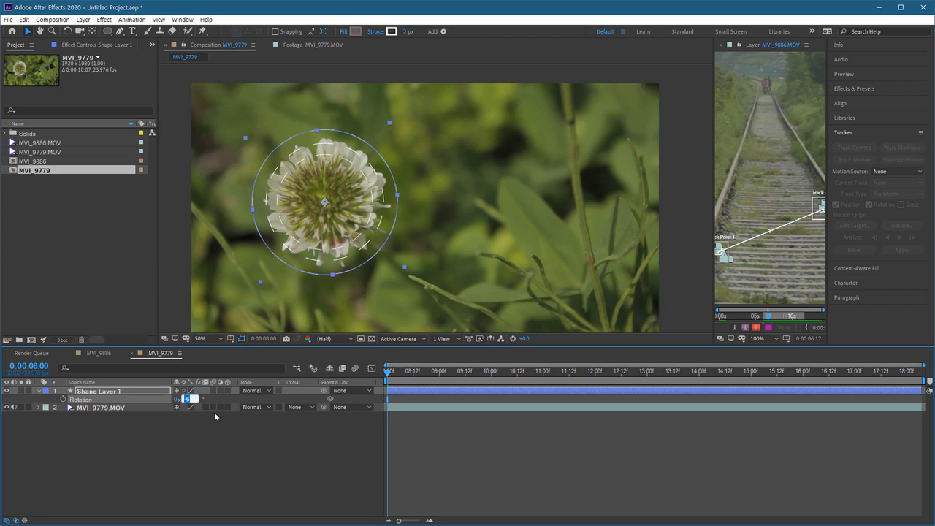
{"action": "type", "text": "0"}
{"action": "key", "text": "Return"}
{"action": "left_click", "coordinate": [219, 434]}
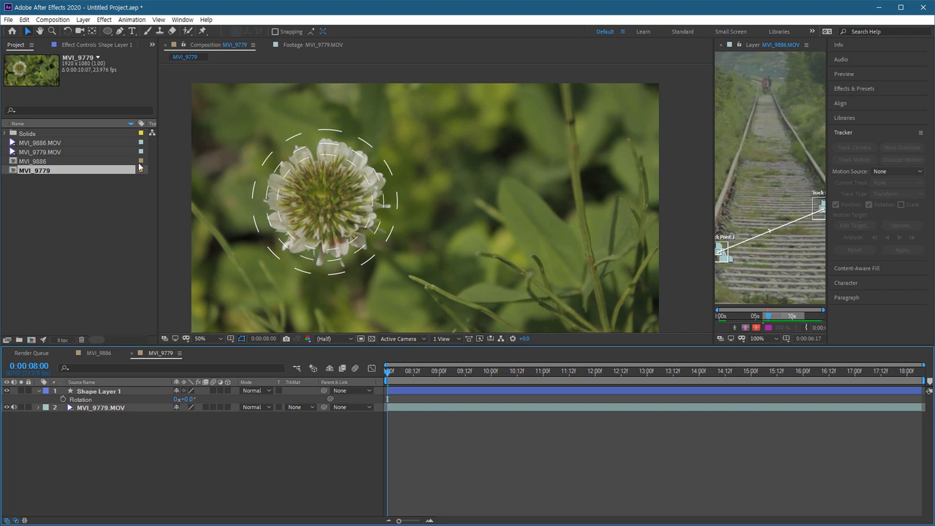
Create a text layer reading CLOVER FLOWER to the upper right of the flower.
{"action": "left_click", "coordinate": [133, 31]}
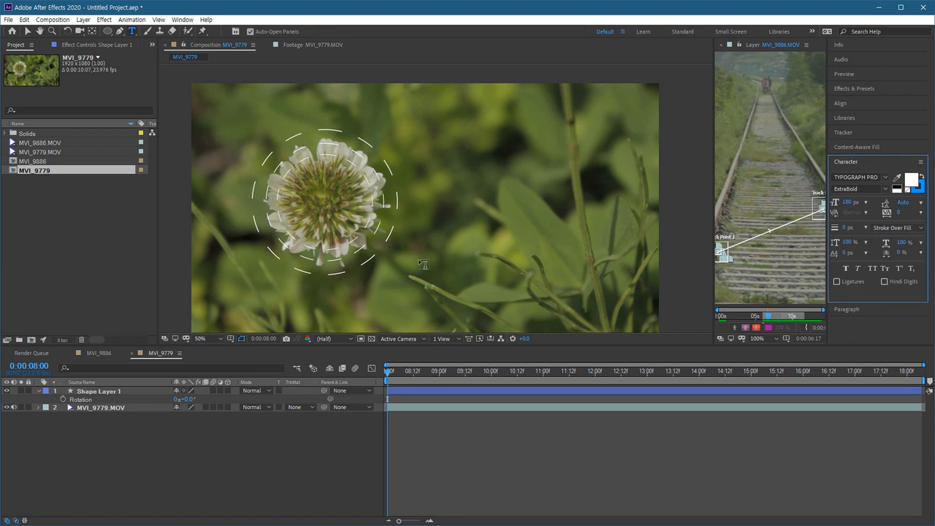
{"action": "left_click", "coordinate": [419, 177]}
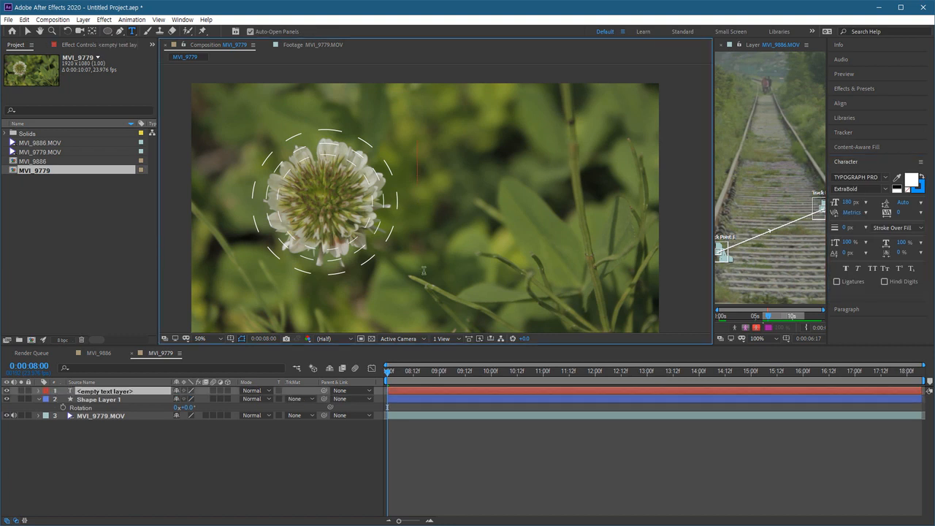
{"action": "type", "text": "CLOVER"}
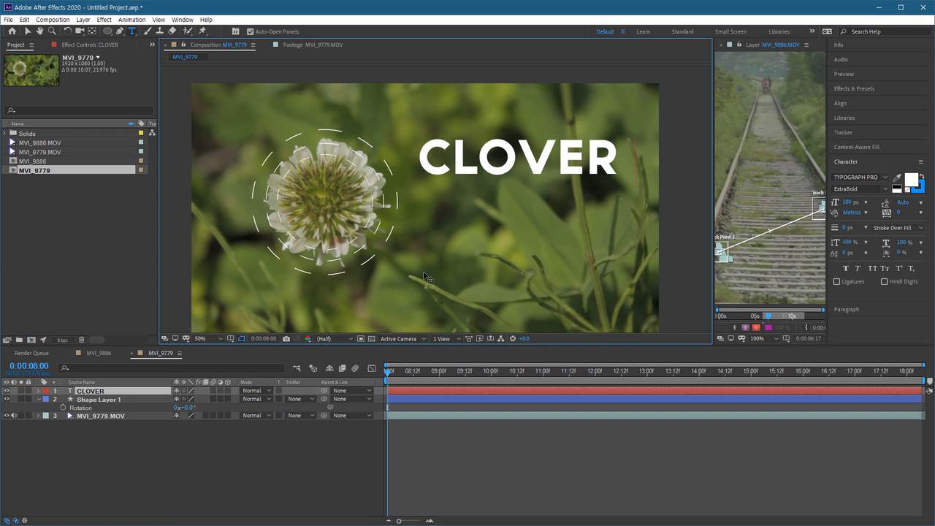
{"action": "type", "text": " FLOWER"}
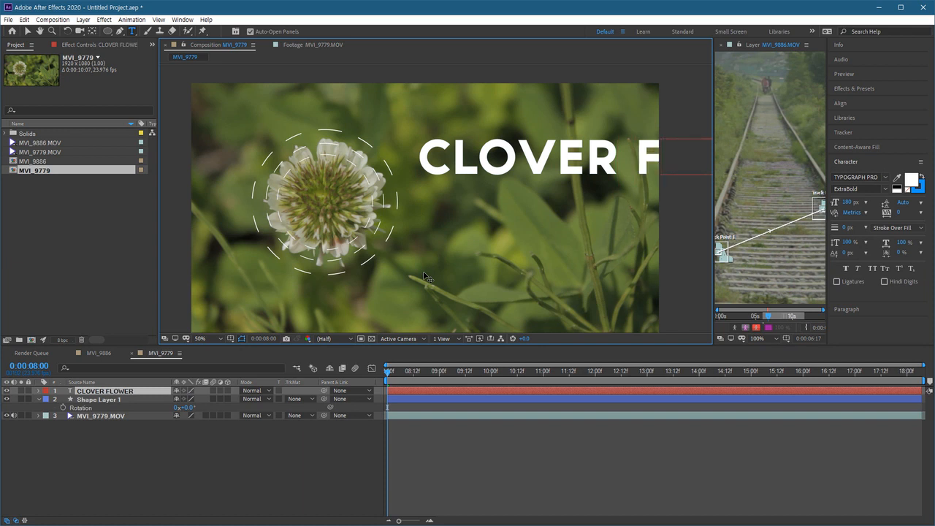
Set the CLOVER FLOWER font size to 95 px and place the text beside the outer dashed circle.
{"action": "key", "text": "ctrl+a"}
{"action": "left_click_drag", "start_coordinate": [847, 203], "coordinate": [823, 214]}
{"action": "left_click_drag", "start_coordinate": [501, 228], "coordinate": [483, 214]}
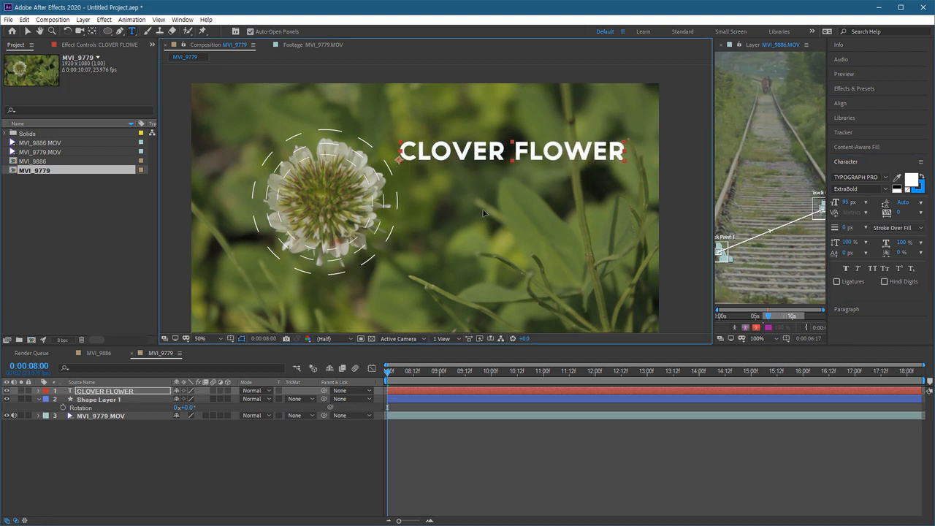
{"action": "left_click", "coordinate": [113, 472]}
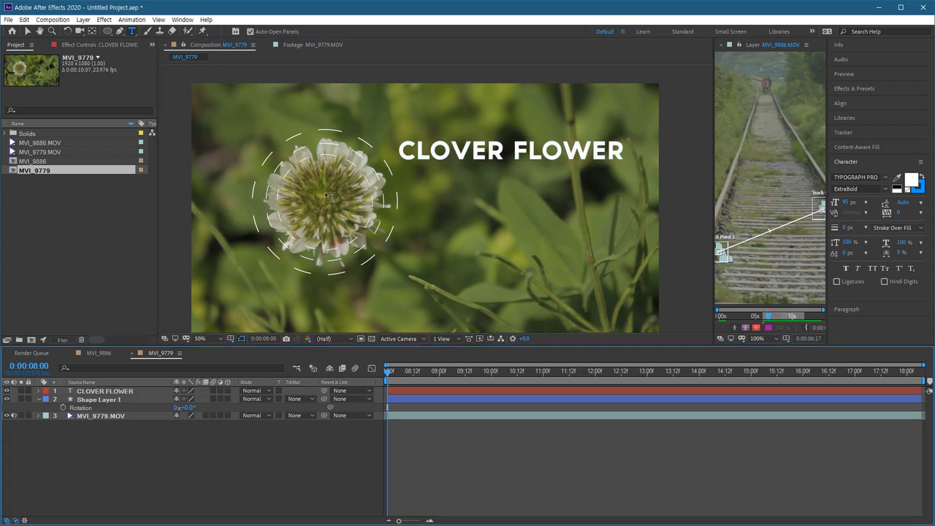
Draw a callout line with the Pen tool from the outer dashed circle diagonally up and horizontally across to the end of the text.
{"action": "mouse_move", "coordinate": [123, 33]}
{"action": "left_mouse_down"}
{"action": "mouse_move", "coordinate": [154, 46]}
{"action": "mouse_move", "coordinate": [149, 35]}
{"action": "left_mouse_up"}
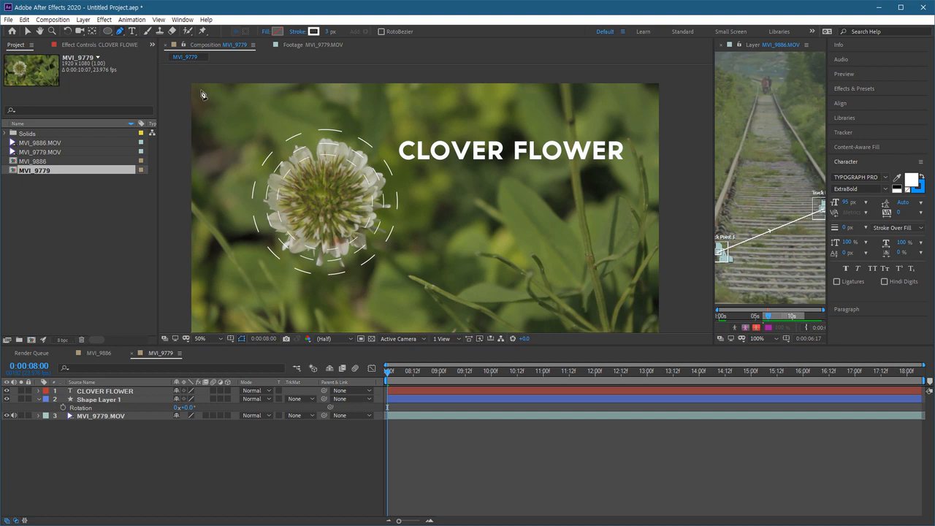
{"action": "key", "text": "h"}
{"action": "scroll", "coordinate": [438, 182], "scroll_direction": "up", "scroll_amount": 1}
{"action": "scroll", "coordinate": [416, 190], "scroll_direction": "up", "scroll_amount": 1}
{"action": "key", "text": "g"}
{"action": "left_click", "coordinate": [329, 185]}
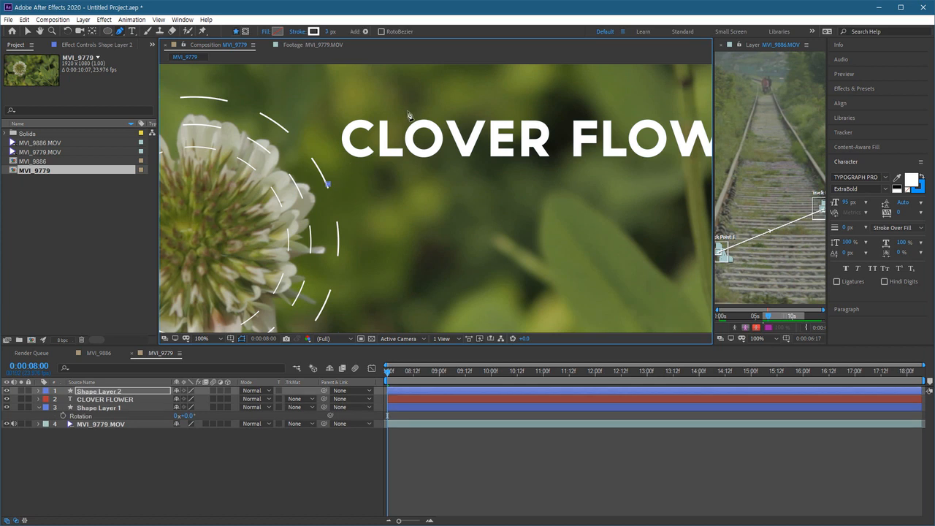
{"action": "scroll", "coordinate": [438, 179], "scroll_direction": "down", "scroll_amount": 2}
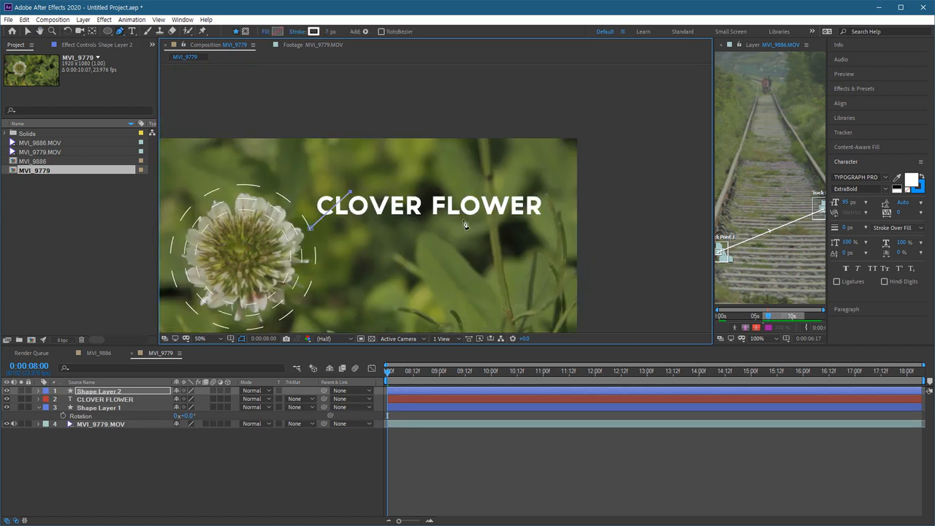
{"action": "left_click", "coordinate": [537, 191]}
{"action": "left_click_drag", "start_coordinate": [539, 193], "coordinate": [557, 193]}
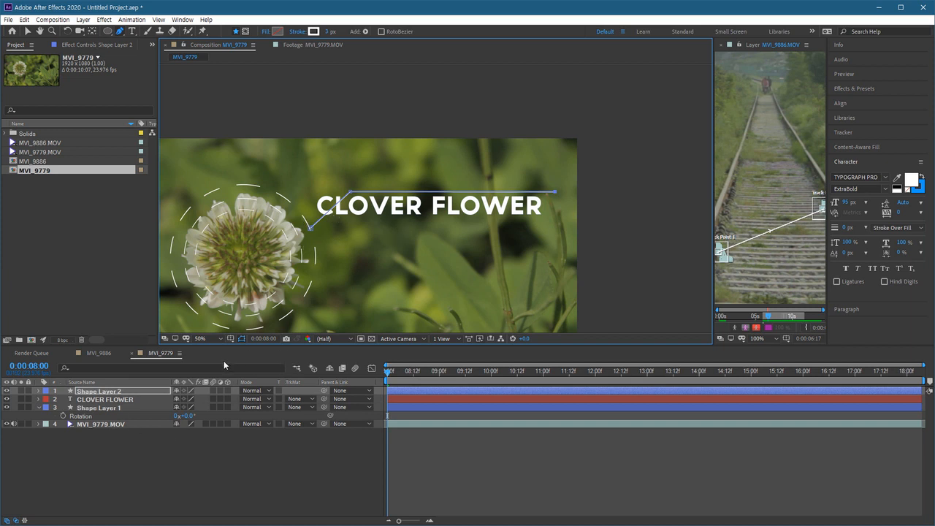
Move the CLOVER FLOWER text just above the callout's horizontal line and set its font size to 81 px to fit.
{"action": "key", "text": "v"}
{"action": "left_click", "coordinate": [105, 400]}
{"action": "left_click_drag", "start_coordinate": [397, 220], "coordinate": [408, 181]}
{"action": "key", "text": "Return"}
{"action": "left_click_drag", "start_coordinate": [850, 202], "coordinate": [840, 206]}
{"action": "left_click_drag", "start_coordinate": [512, 177], "coordinate": [510, 178]}
{"action": "left_click_drag", "start_coordinate": [848, 206], "coordinate": [851, 206]}
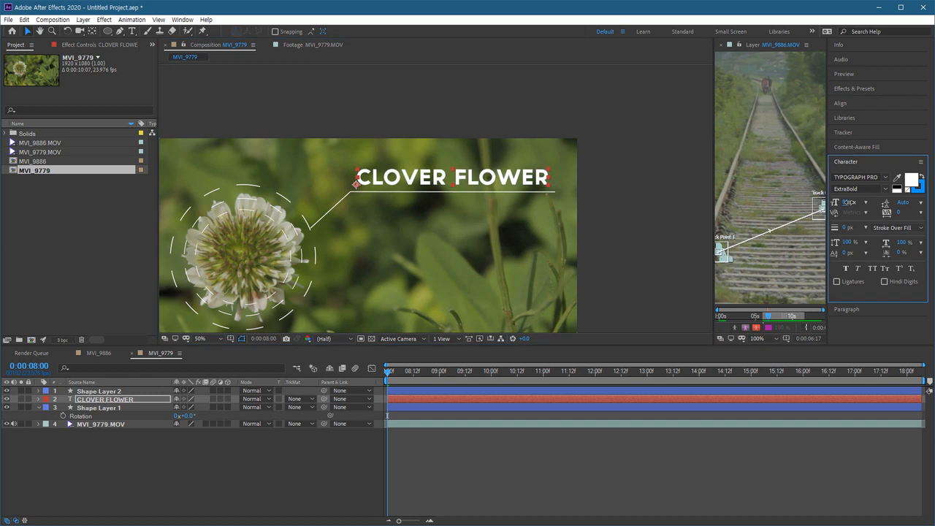
{"action": "left_click_drag", "start_coordinate": [483, 320], "coordinate": [556, 259]}
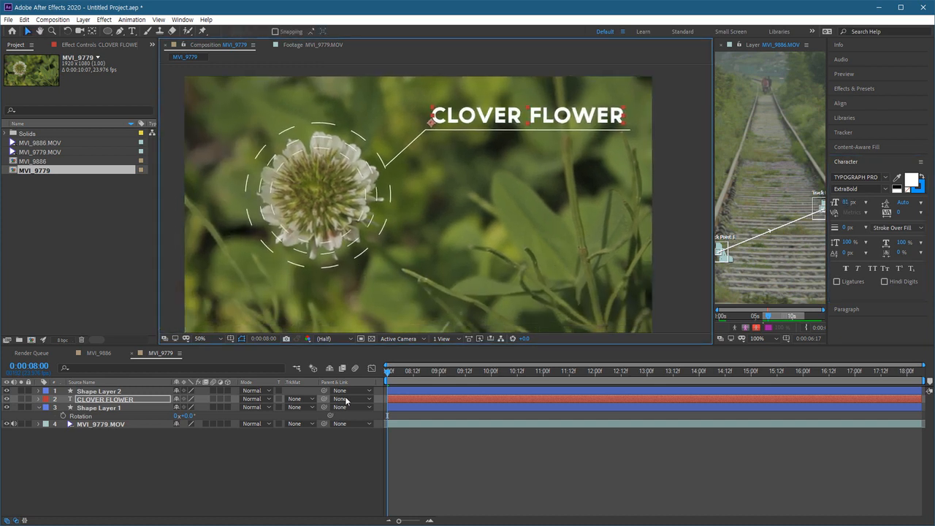
{"action": "left_click", "coordinate": [276, 476]}
{"action": "scroll", "coordinate": [448, 218], "scroll_direction": "down", "scroll_amount": 1}
{"action": "scroll", "coordinate": [448, 218], "scroll_direction": "up", "scroll_amount": 1}
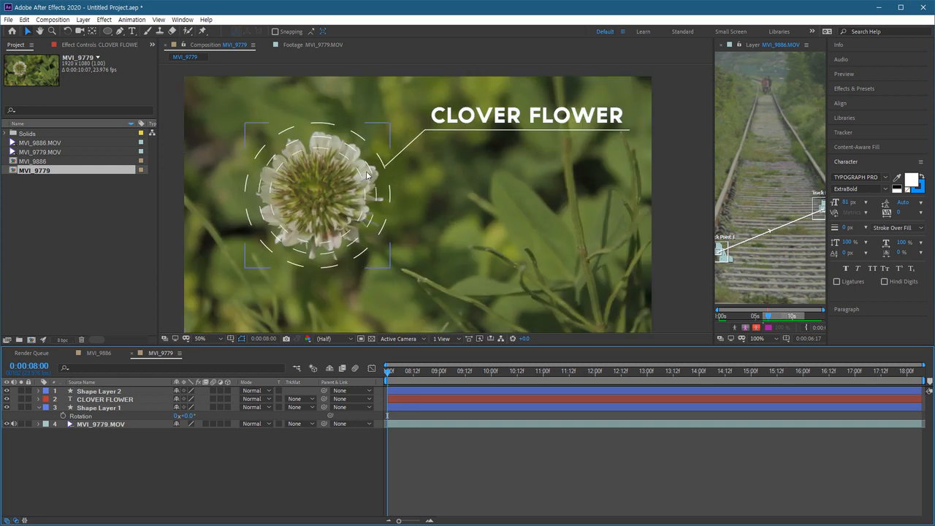
Pre-compose Shape Layer 2, the CLOVER FLOWER text and Shape Layer 1 into one composition.
{"action": "left_click", "coordinate": [110, 393]}
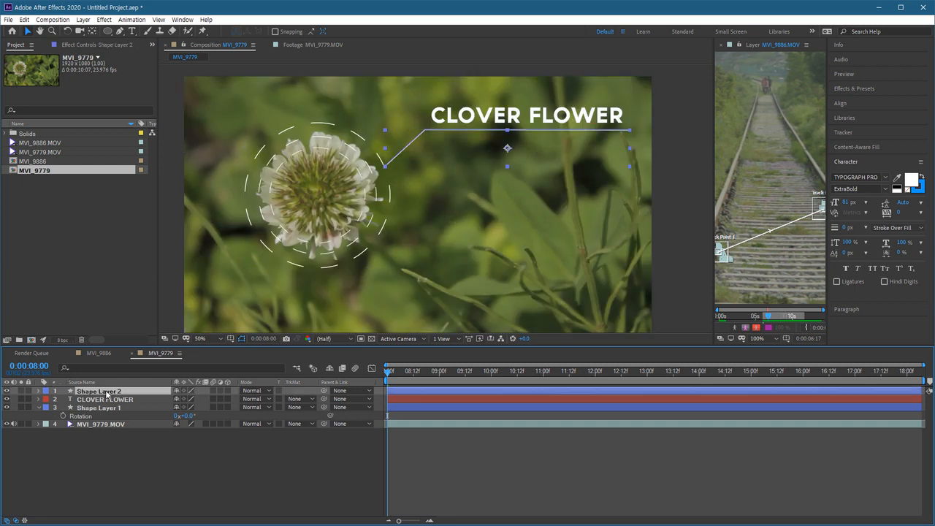
{"action": "left_click", "coordinate": [98, 401], "text": "shift"}
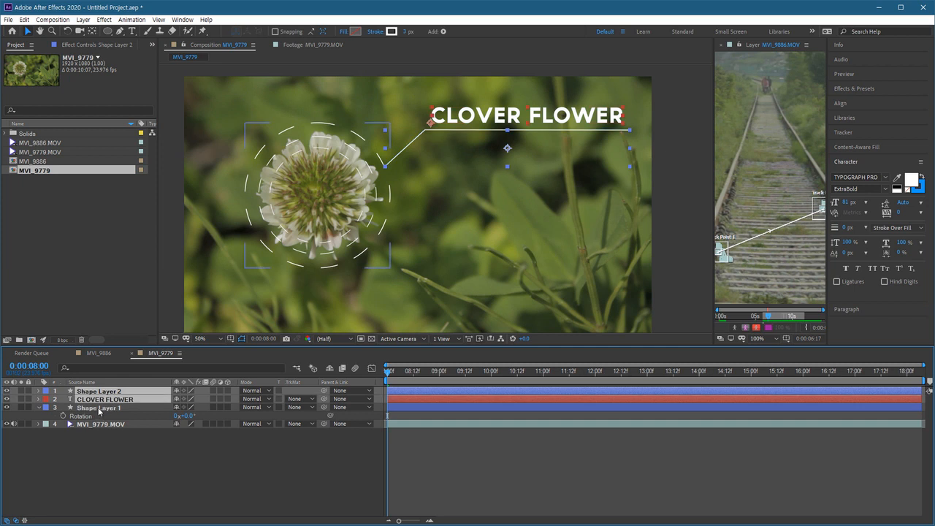
{"action": "left_click", "coordinate": [92, 408], "text": "shift"}
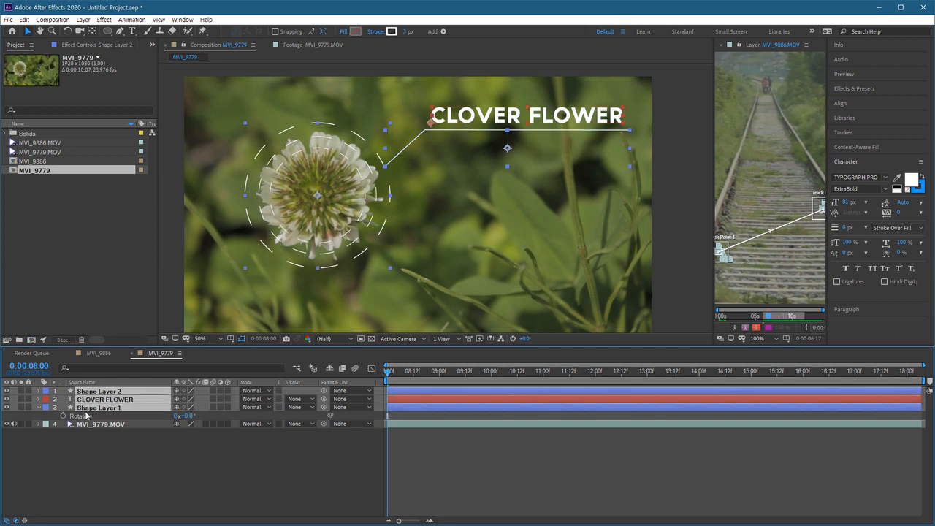
{"action": "left_click", "coordinate": [39, 408]}
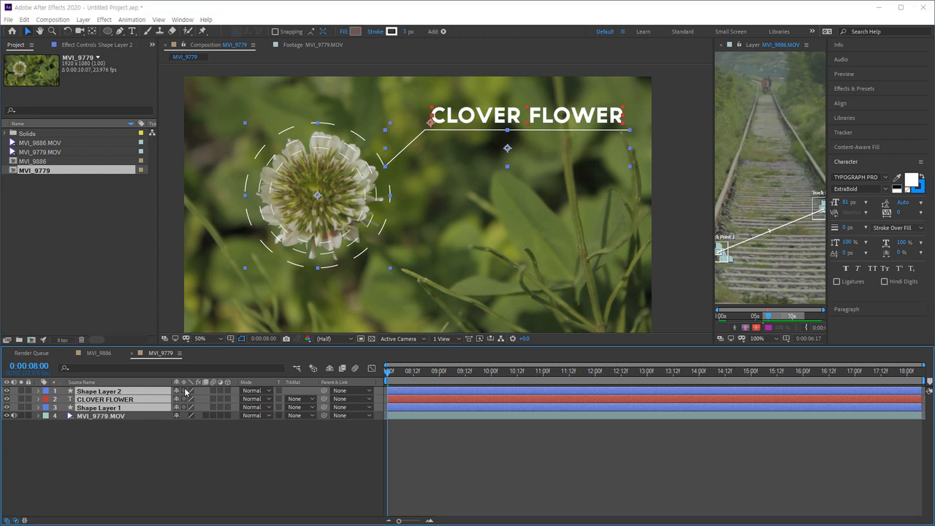
{"action": "key", "text": "ctrl+shift+c"}
{"action": "left_click", "coordinate": [419, 468]}
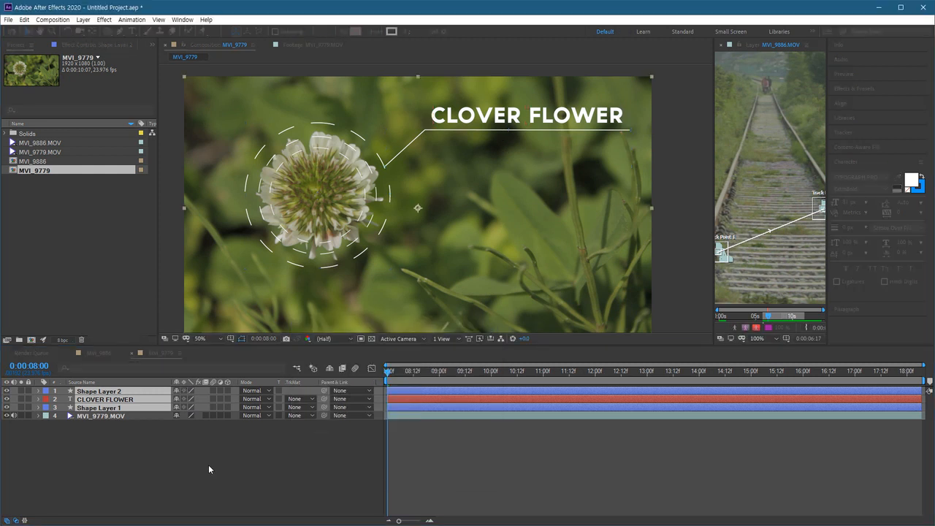
{"action": "left_click", "coordinate": [166, 446]}
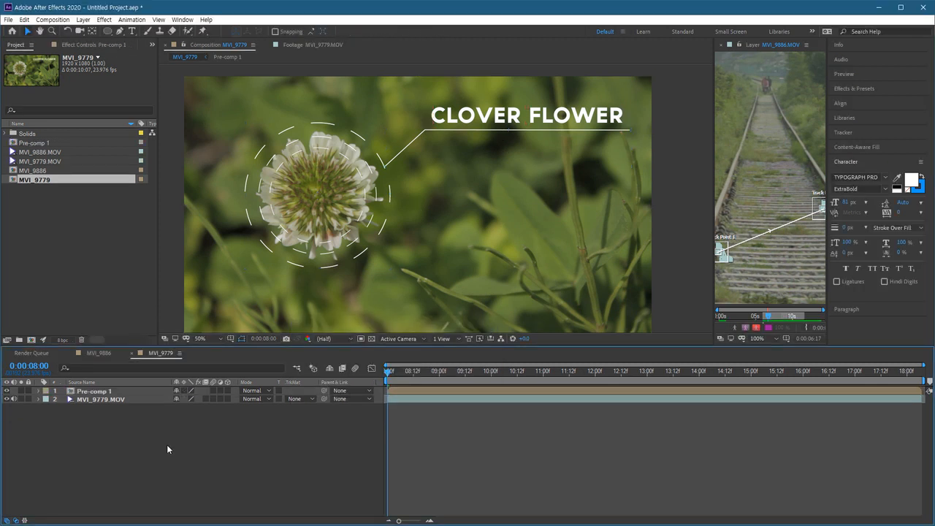
Start Track Motion on the MVI_9779.MOV layer and widen the Layer viewer to show the flower and track point.
{"action": "left_click_drag", "start_coordinate": [712, 236], "coordinate": [589, 251]}
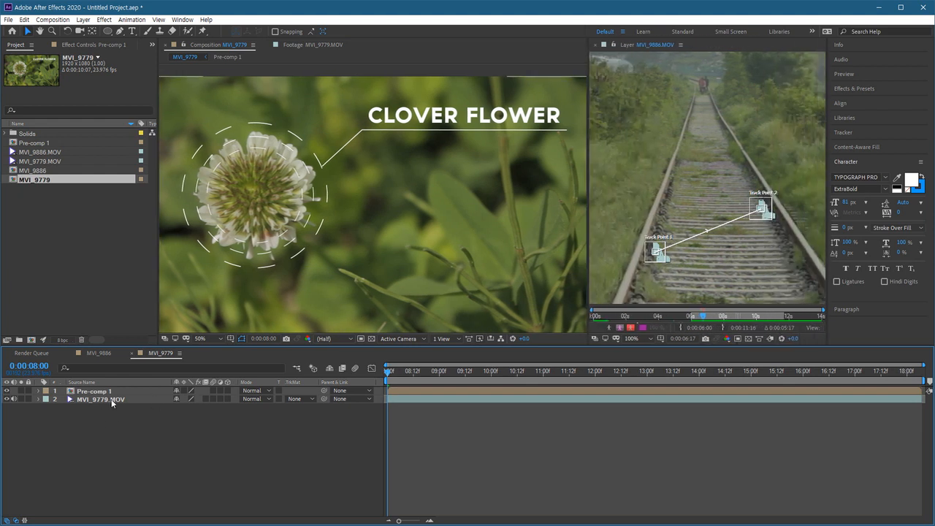
{"action": "left_click", "coordinate": [110, 399]}
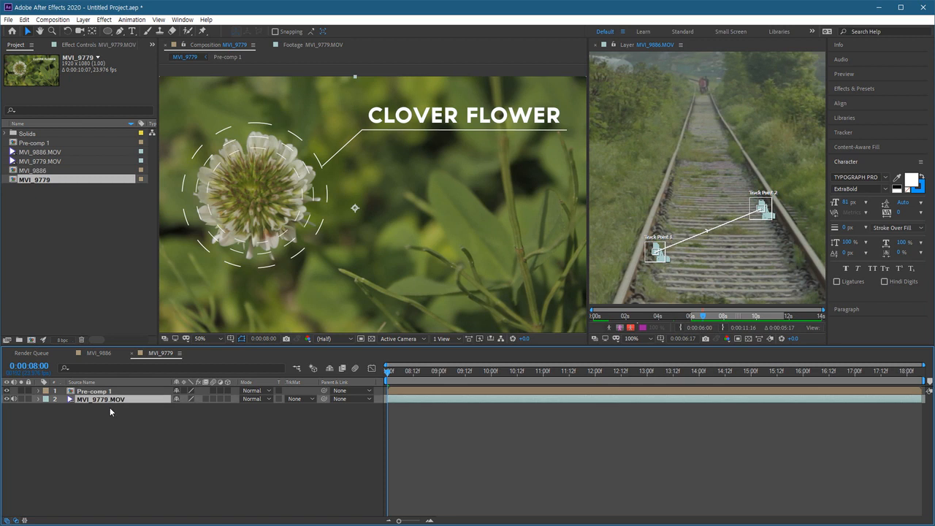
{"action": "left_click", "coordinate": [846, 132]}
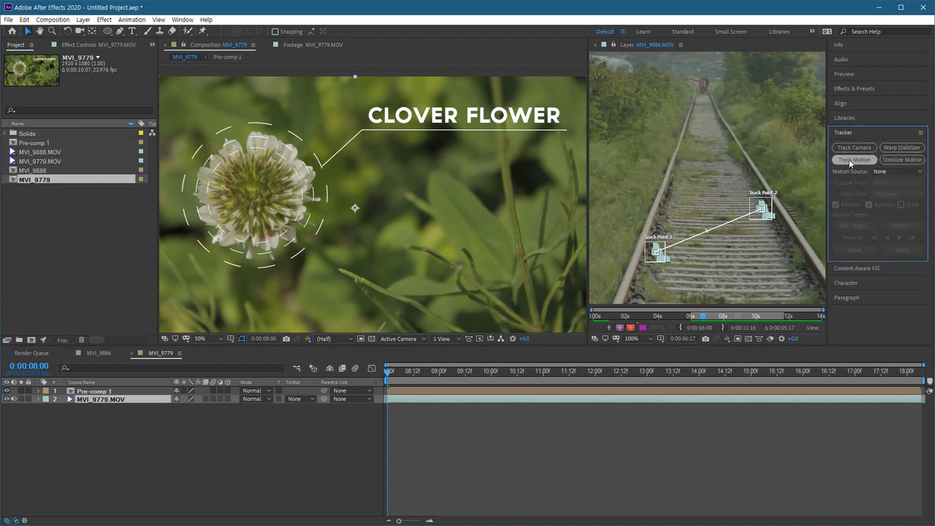
{"action": "left_click", "coordinate": [852, 160]}
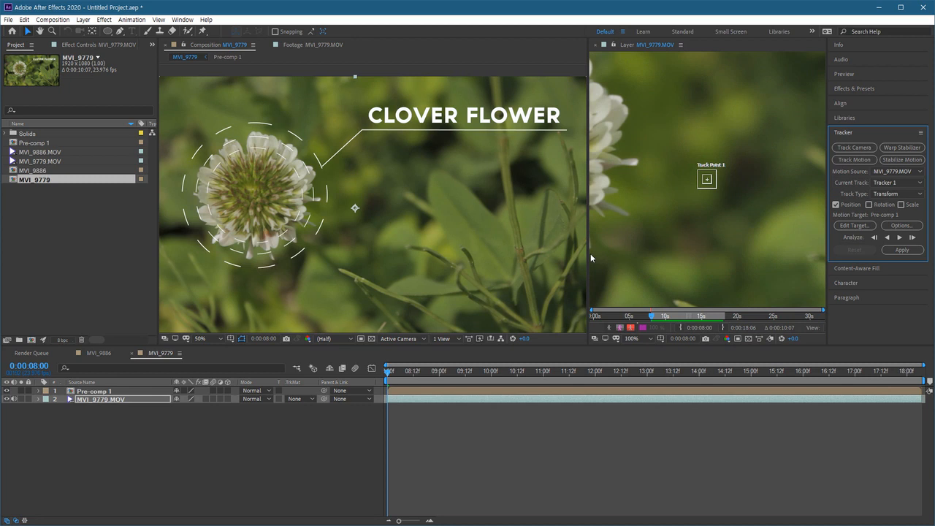
{"action": "left_click_drag", "start_coordinate": [588, 253], "coordinate": [412, 253]}
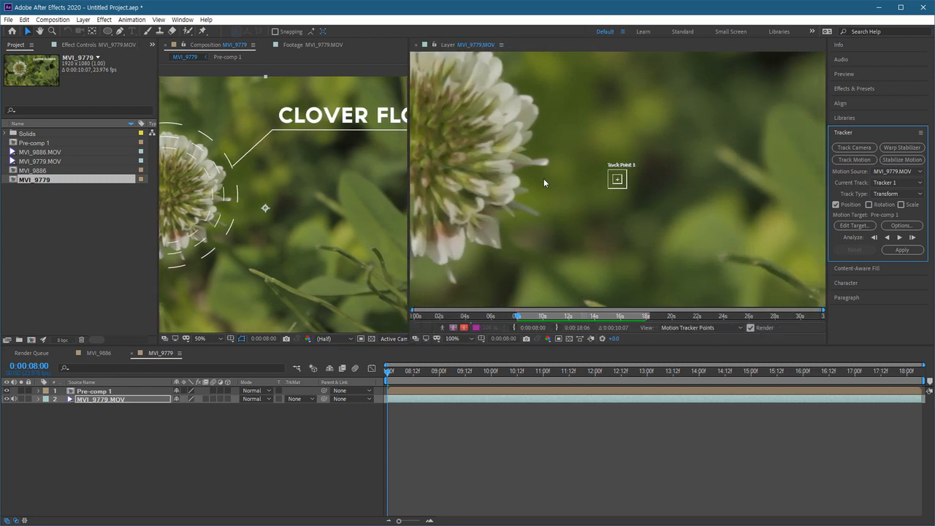
Set the MVI_9779 composition's preview resolution to Full.
{"action": "scroll", "coordinate": [626, 241], "scroll_direction": "left", "scroll_amount": 5}
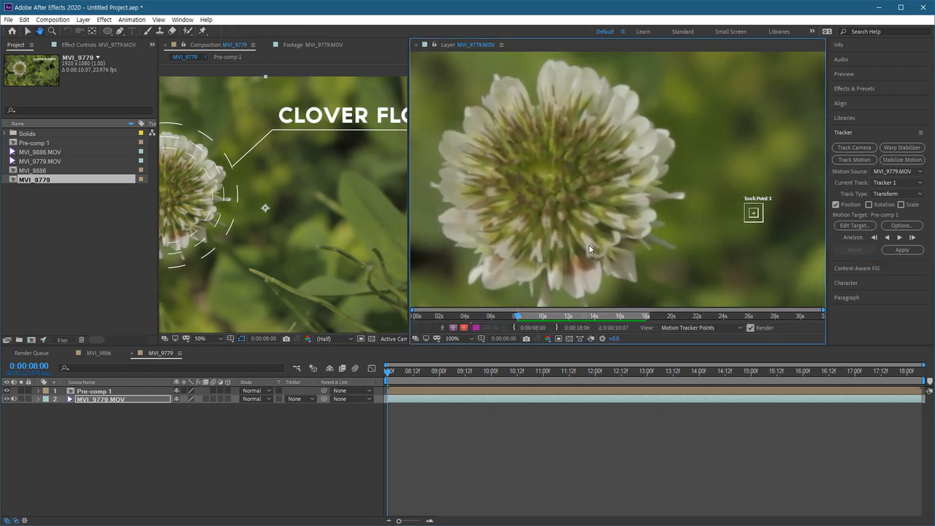
{"action": "scroll", "coordinate": [589, 245], "scroll_direction": "up", "scroll_amount": 2}
{"action": "scroll", "coordinate": [586, 208], "scroll_direction": "left", "scroll_amount": 4}
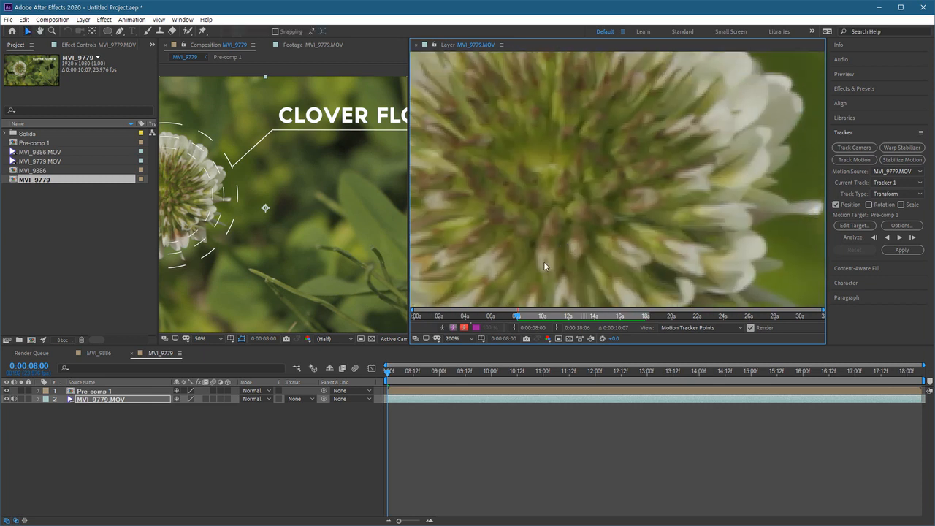
{"action": "left_click", "coordinate": [338, 341]}
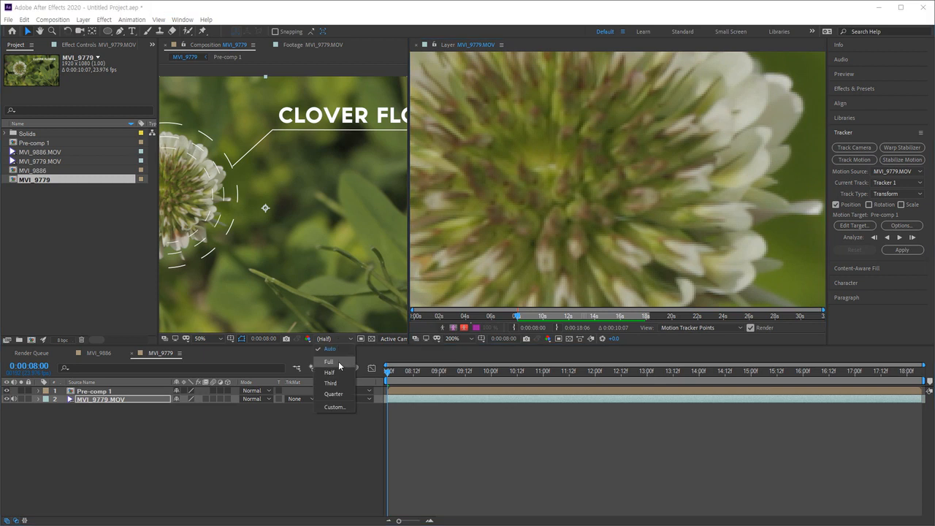
{"action": "left_click", "coordinate": [339, 364]}
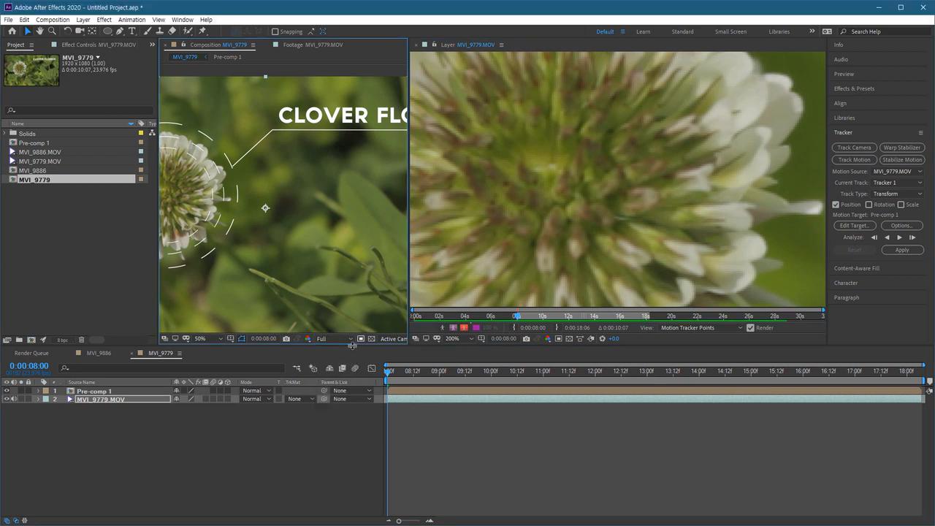
Place Track Point 1 on a dark detail left of the flower's centre, with a smaller feature region and larger search region.
{"action": "scroll", "coordinate": [584, 235], "scroll_direction": "down", "scroll_amount": 1}
{"action": "scroll", "coordinate": [651, 251], "scroll_direction": "up", "scroll_amount": 1}
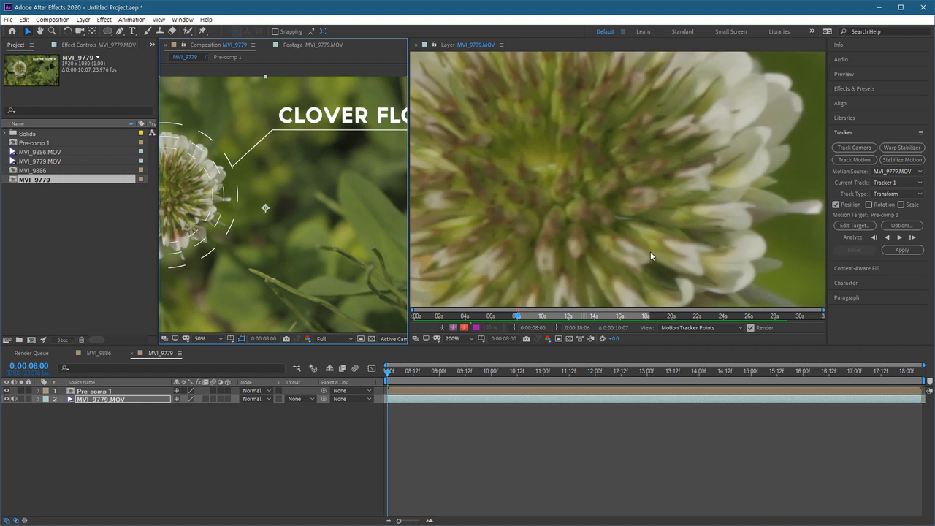
{"action": "scroll", "coordinate": [604, 271], "scroll_direction": "down", "scroll_amount": 1}
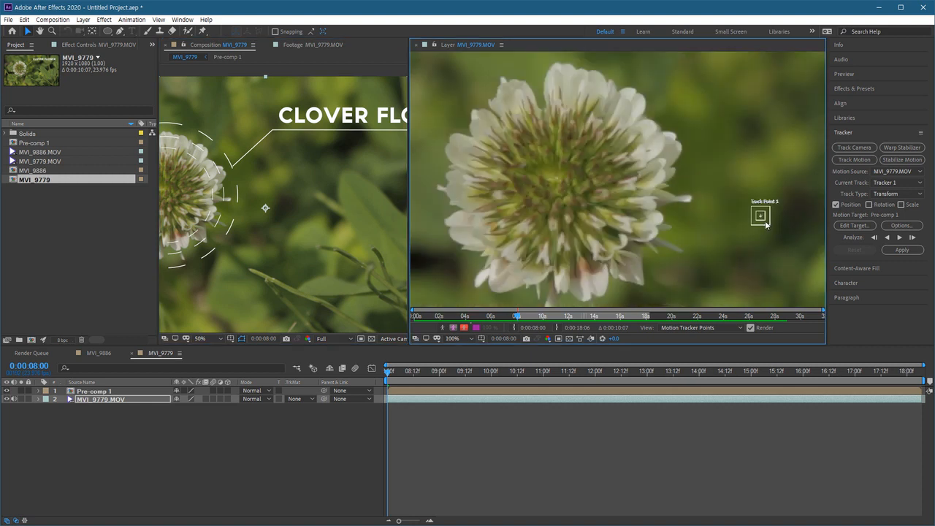
{"action": "left_click_drag", "start_coordinate": [768, 226], "coordinate": [537, 208]}
{"action": "scroll", "coordinate": [520, 231], "scroll_direction": "up", "scroll_amount": 2}
{"action": "scroll", "coordinate": [636, 232], "scroll_direction": "up", "scroll_amount": 3}
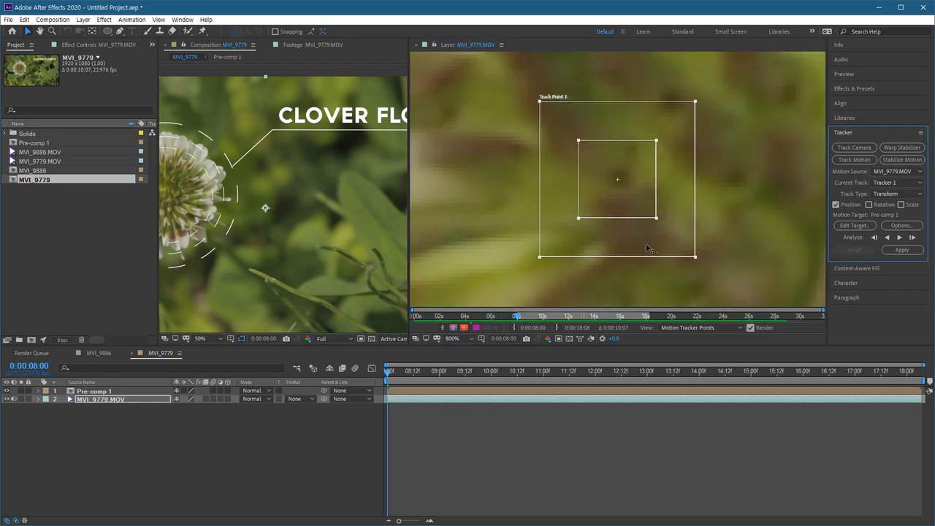
{"action": "left_click_drag", "start_coordinate": [656, 221], "coordinate": [604, 292]}
{"action": "scroll", "coordinate": [644, 237], "scroll_direction": "down", "scroll_amount": 1}
{"action": "scroll", "coordinate": [648, 230], "scroll_direction": "down", "scroll_amount": 1}
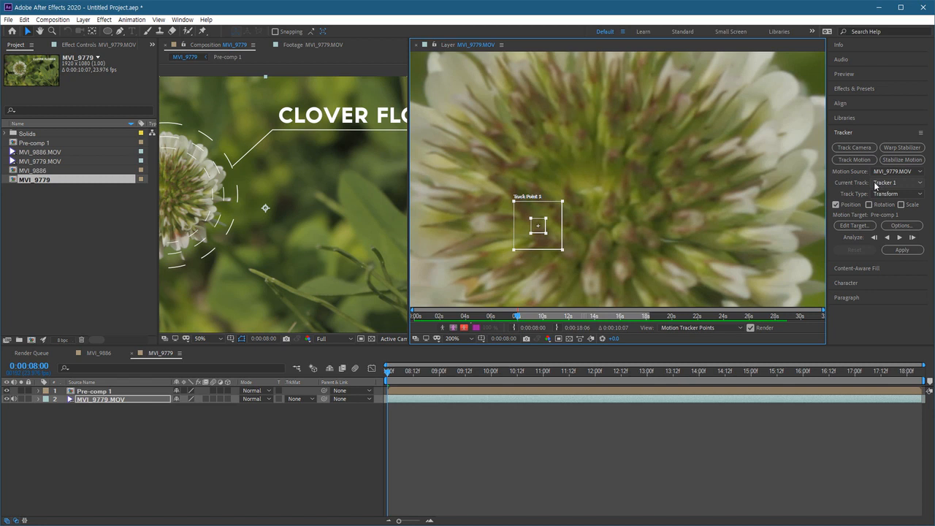
Enable Rotation tracking and move Track Point 2 to a dark detail above and right of the flower's centre.
{"action": "left_click", "coordinate": [869, 205]}
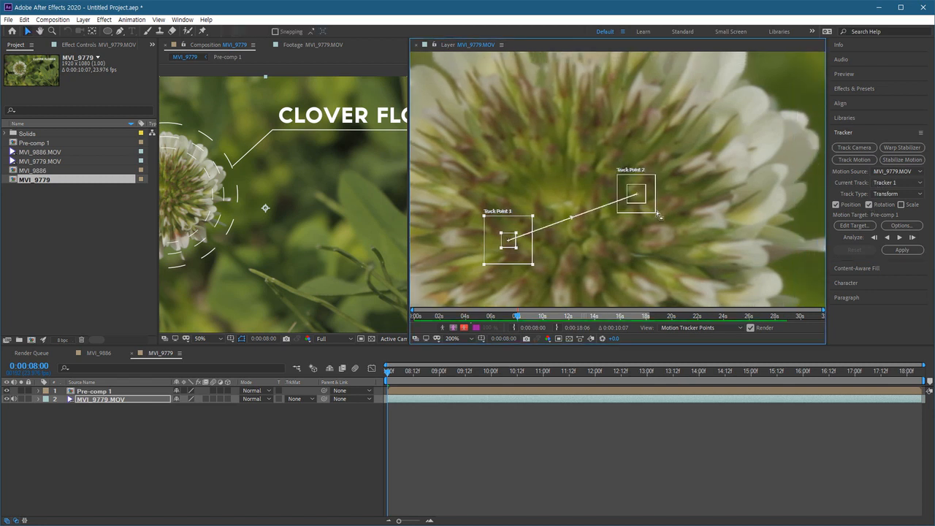
{"action": "scroll", "coordinate": [643, 234], "scroll_direction": "up", "scroll_amount": 2}
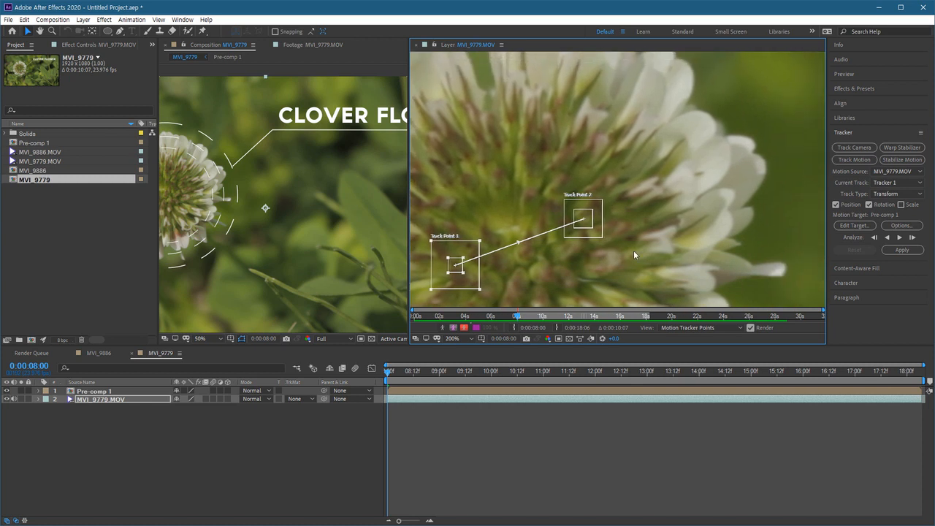
{"action": "left_click_drag", "start_coordinate": [716, 217], "coordinate": [599, 251]}
{"action": "left_click_drag", "start_coordinate": [804, 168], "coordinate": [675, 244]}
{"action": "left_click_drag", "start_coordinate": [598, 225], "coordinate": [567, 173]}
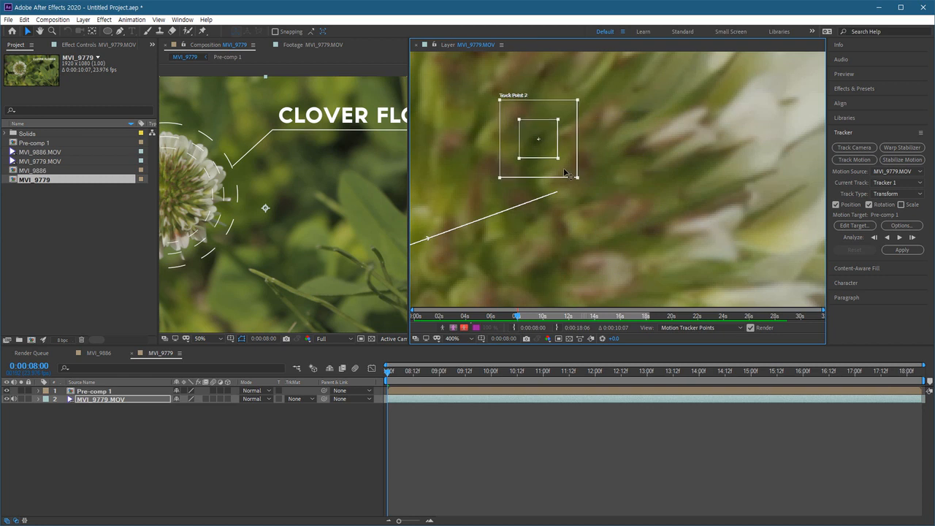
Adjust Track Point 2's feature region and enlarge its search region around the chosen petal detail.
{"action": "scroll", "coordinate": [589, 178], "scroll_direction": "up", "scroll_amount": 1}
{"action": "mouse_move", "coordinate": [657, 220]}
{"action": "left_mouse_down"}
{"action": "mouse_move", "coordinate": [635, 219]}
{"action": "mouse_move", "coordinate": [658, 214]}
{"action": "left_mouse_up"}
{"action": "left_click_drag", "start_coordinate": [663, 249], "coordinate": [703, 259]}
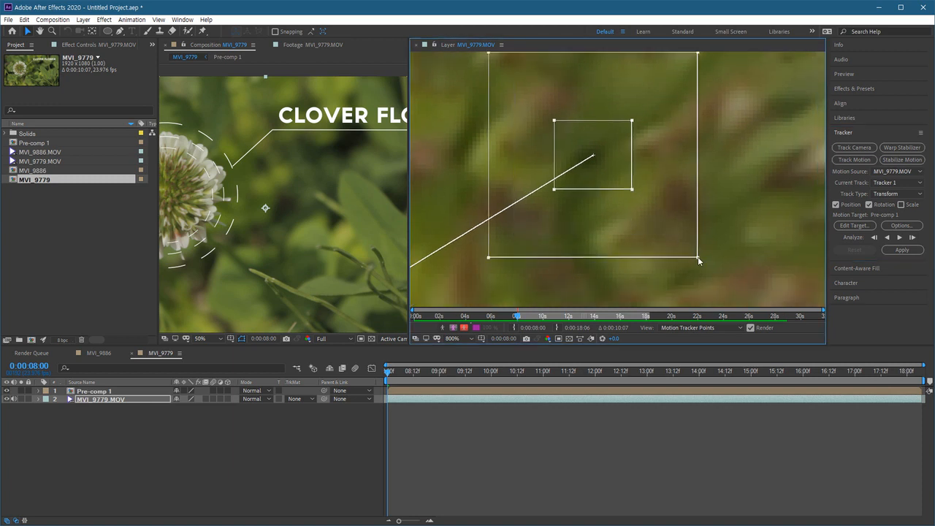
{"action": "scroll", "coordinate": [578, 240], "scroll_direction": "down", "scroll_amount": 2}
{"action": "mouse_move", "coordinate": [579, 241]}
{"action": "left_mouse_down"}
{"action": "mouse_move", "coordinate": [630, 220]}
{"action": "mouse_move", "coordinate": [583, 228]}
{"action": "left_mouse_up"}
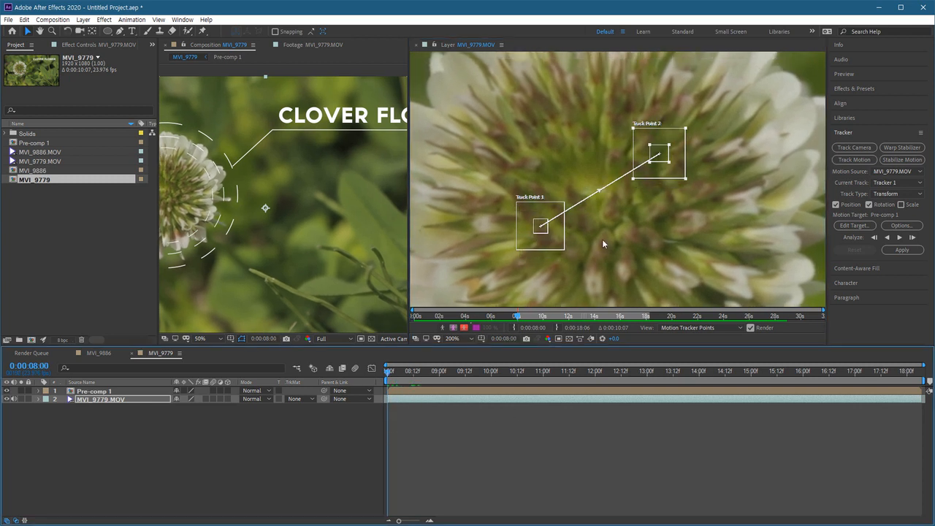
Analyze the motion forward through the clip and scrub through it to check the paths of both track points.
{"action": "left_click", "coordinate": [900, 238]}
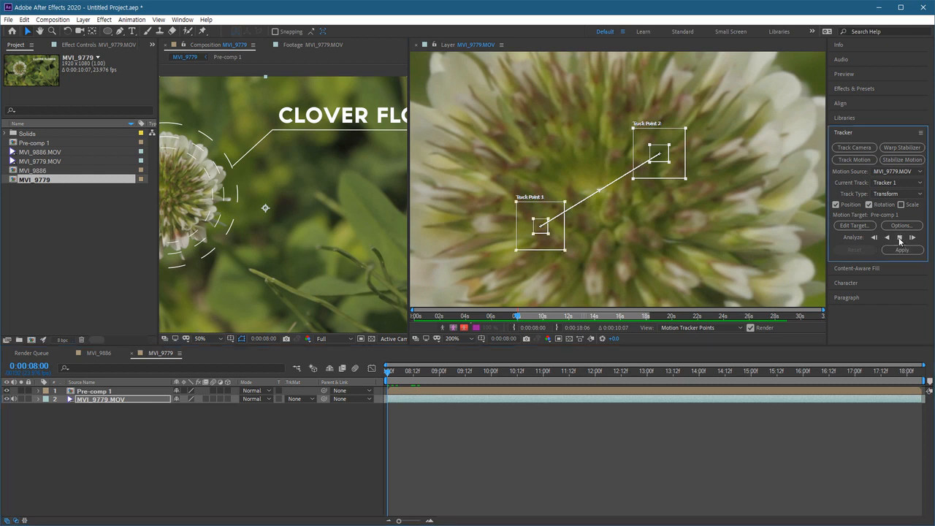
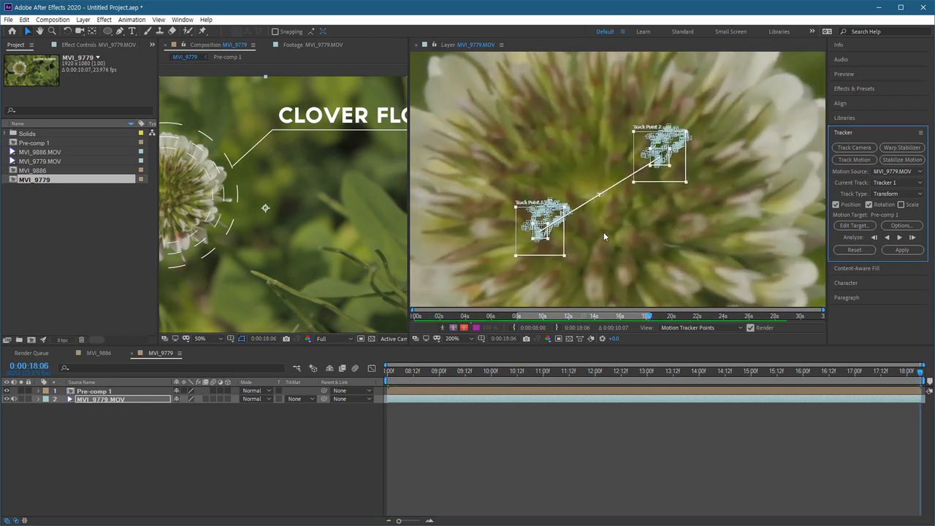
{"action": "scroll", "coordinate": [585, 246], "scroll_direction": "up", "scroll_amount": 2}
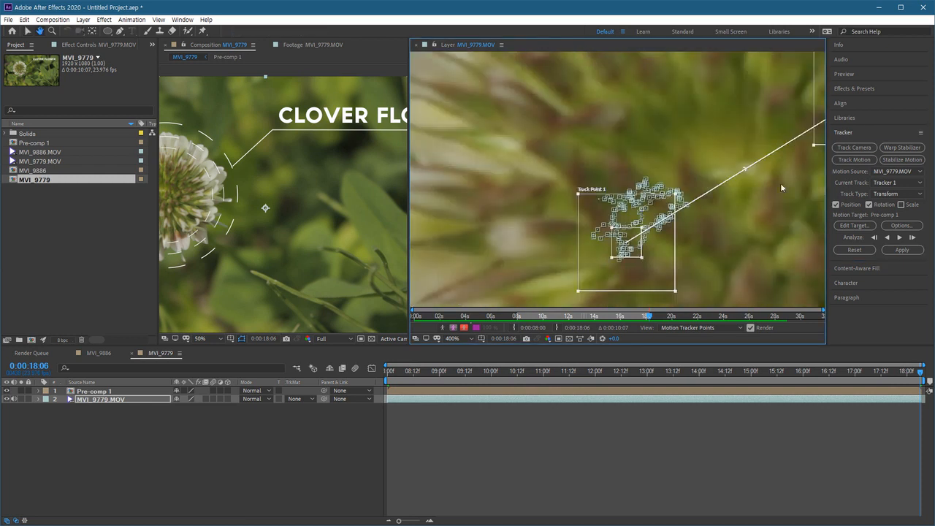
{"action": "left_click_drag", "start_coordinate": [700, 275], "coordinate": [598, 272]}
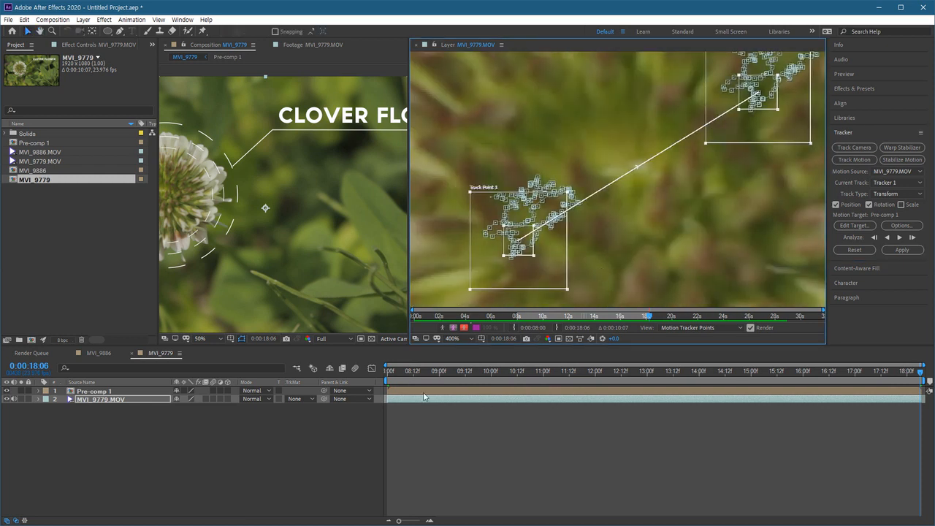
{"action": "left_click", "coordinate": [531, 319]}
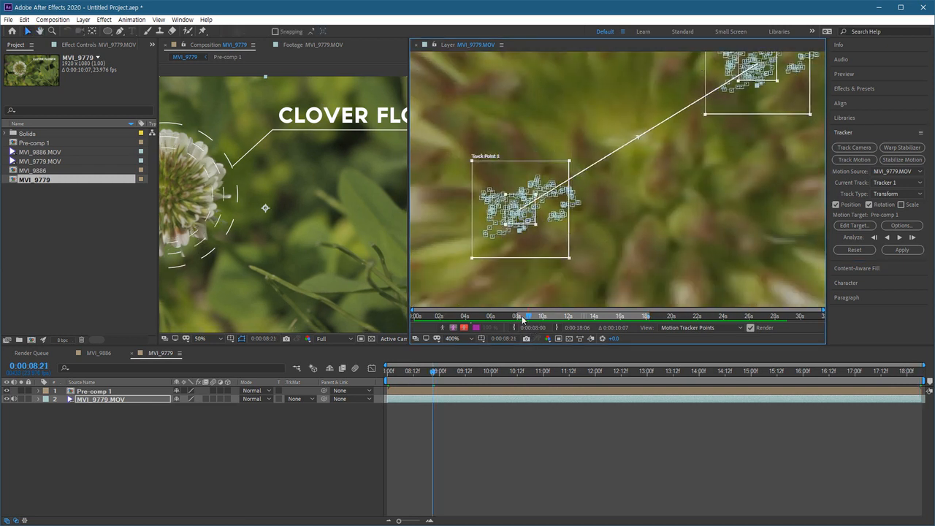
{"action": "left_click_drag", "start_coordinate": [523, 319], "coordinate": [610, 318]}
{"action": "left_click_drag", "start_coordinate": [746, 103], "coordinate": [541, 239]}
{"action": "left_click_drag", "start_coordinate": [608, 320], "coordinate": [571, 317]}
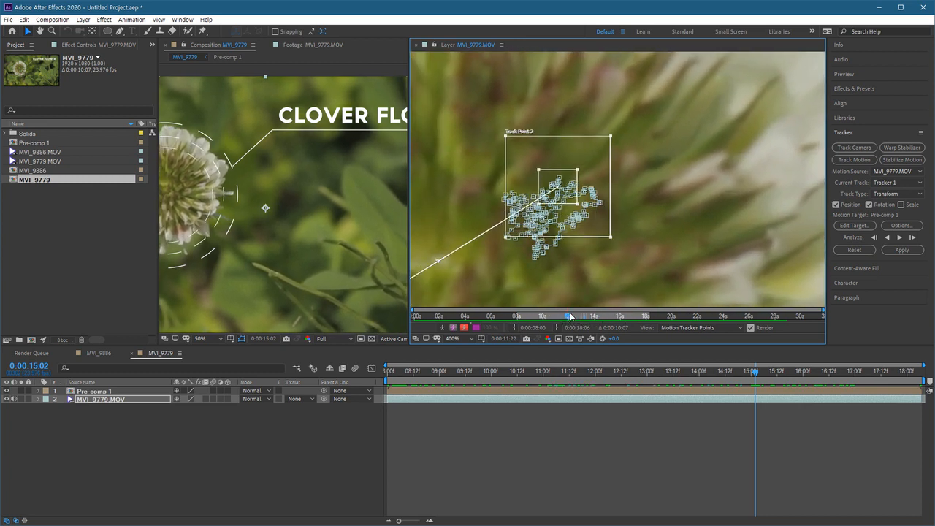
{"action": "key", "text": "Home"}
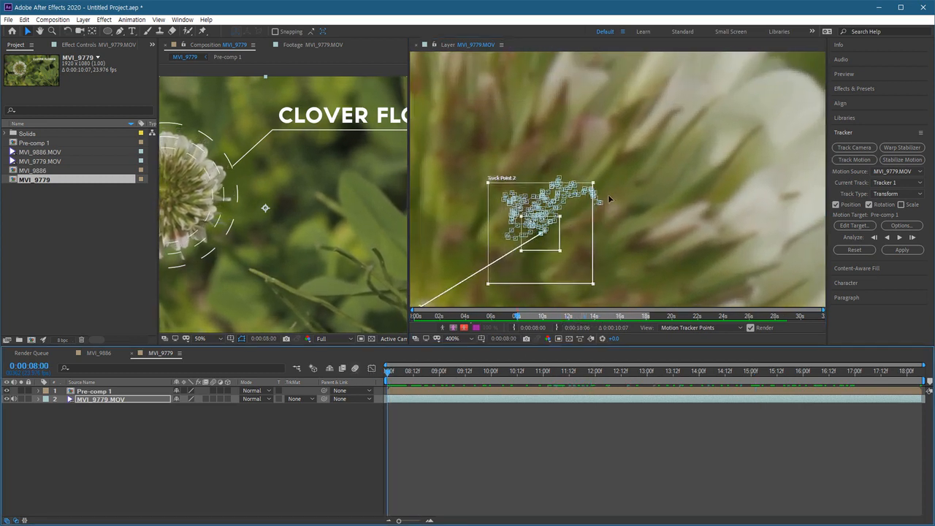
{"action": "scroll", "coordinate": [553, 233], "scroll_direction": "down", "scroll_amount": 4}
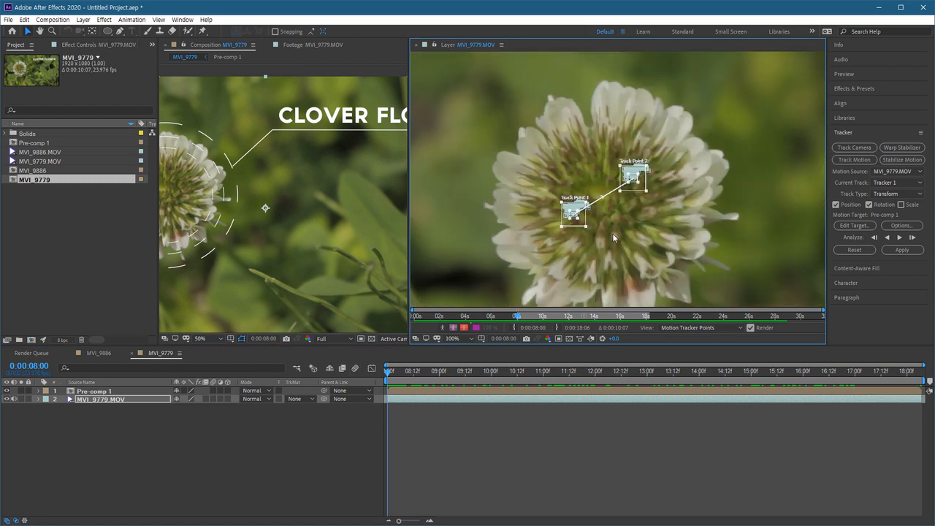
{"action": "left_click_drag", "start_coordinate": [606, 234], "coordinate": [650, 225]}
Widen the Composition viewer and add a new null object to the MVI_9779 composition.
{"action": "left_click_drag", "start_coordinate": [406, 248], "coordinate": [627, 241]}
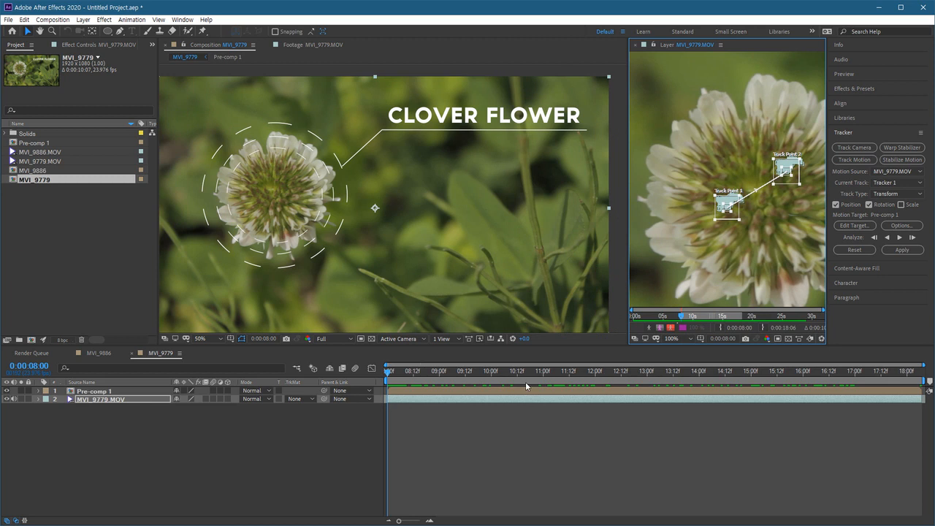
{"action": "left_click", "coordinate": [179, 443]}
{"action": "right_click", "coordinate": [186, 427]}
{"action": "mouse_move", "coordinate": [240, 432]}
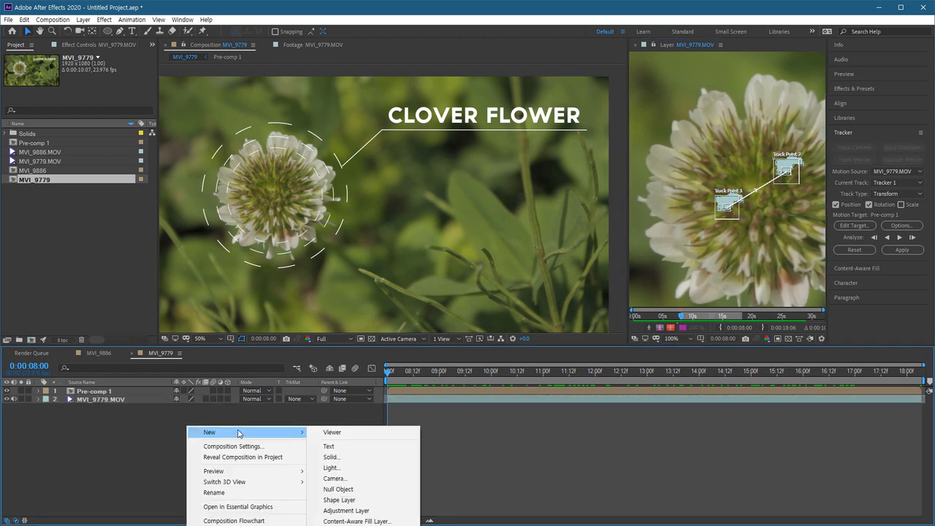
{"action": "left_click", "coordinate": [339, 489]}
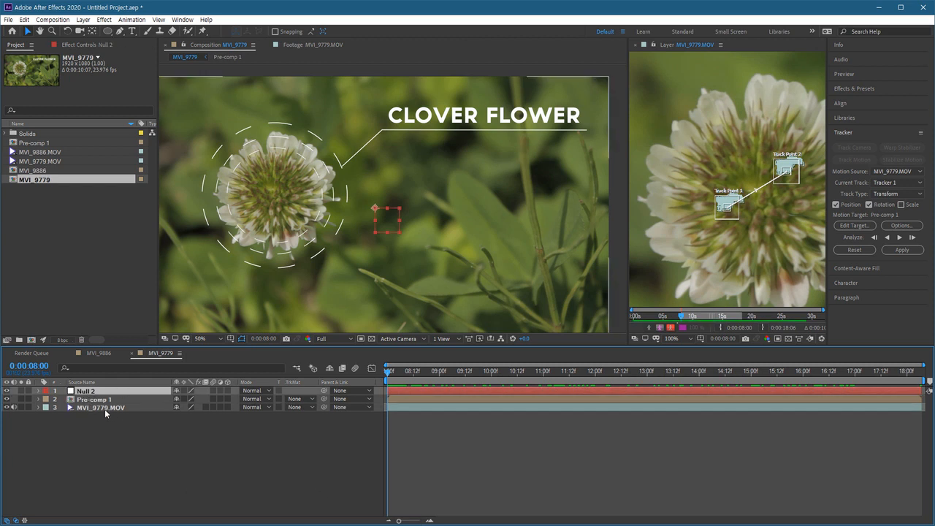
Set the MVI_9779.MOV track's motion target to Null 2 and apply the tracking data in X and Y.
{"action": "left_click", "coordinate": [95, 408]}
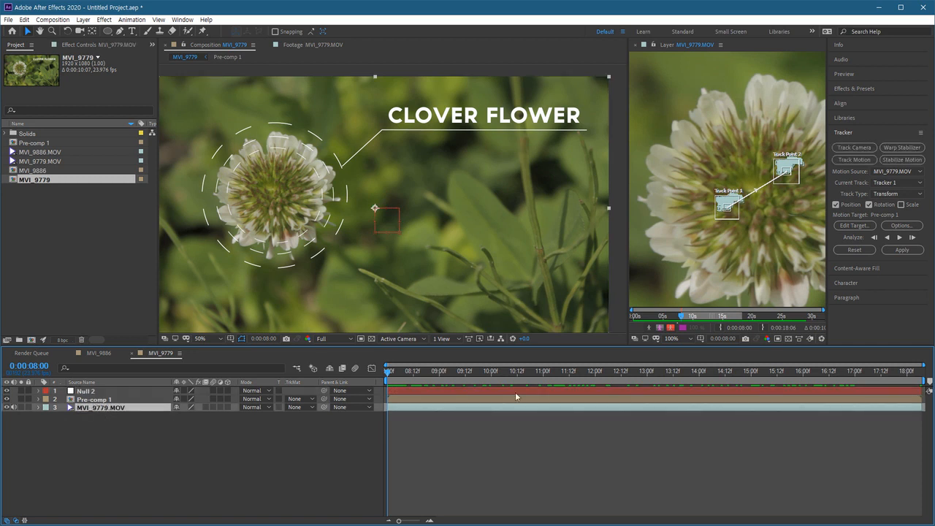
{"action": "left_click", "coordinate": [854, 226]}
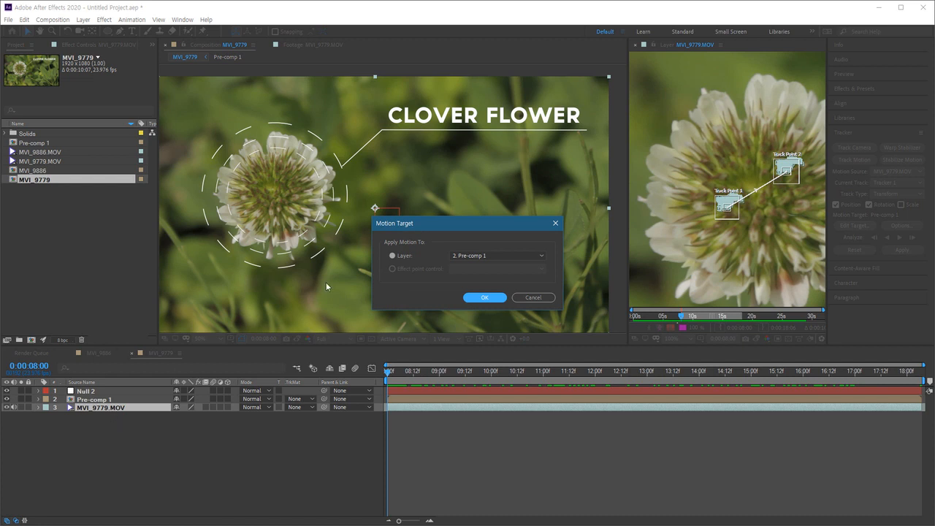
{"action": "left_click", "coordinate": [497, 256]}
{"action": "left_click", "coordinate": [479, 264]}
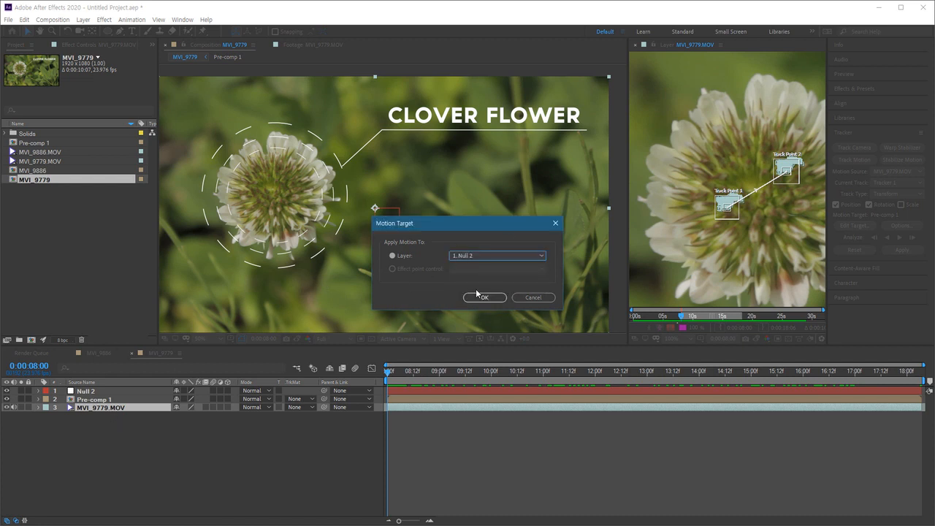
{"action": "left_click", "coordinate": [497, 297]}
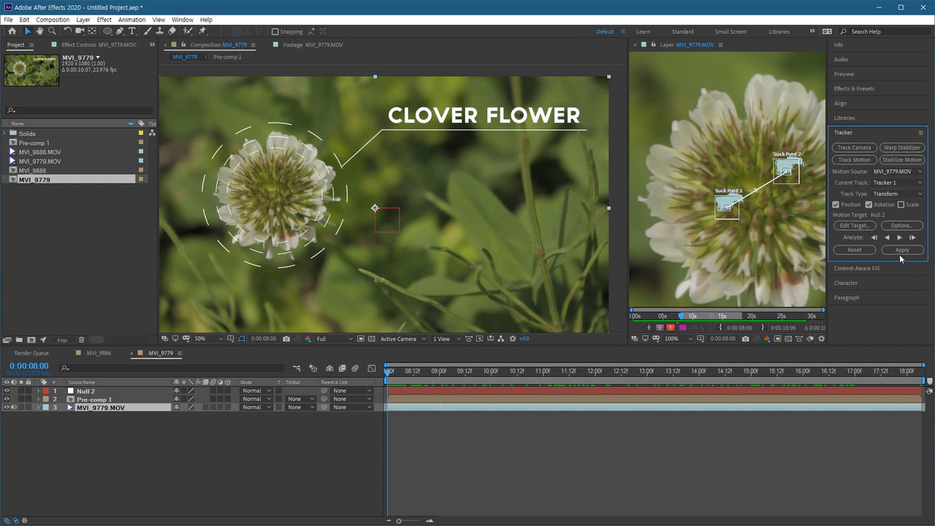
{"action": "left_click", "coordinate": [904, 252]}
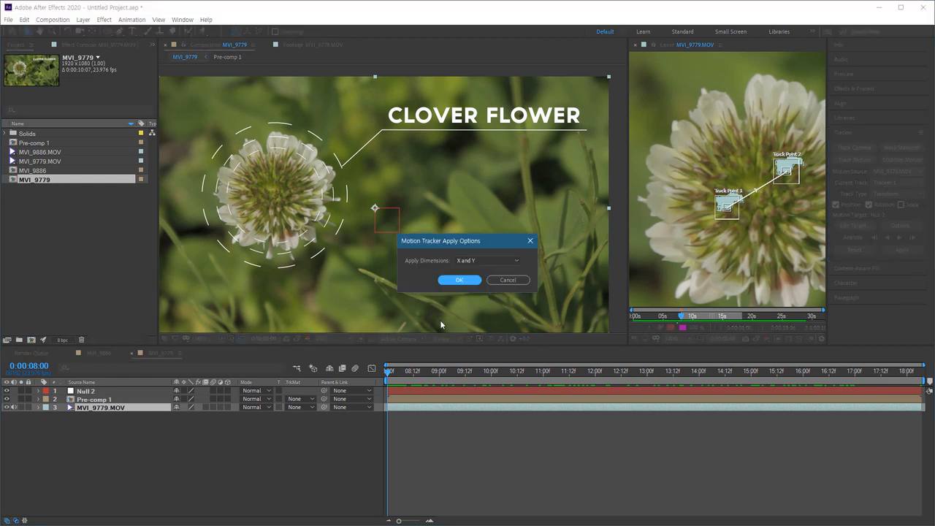
{"action": "left_click", "coordinate": [461, 281]}
Examine the null's Position and Rotation keyframes and play the composition to check how it follows the flower.
{"action": "left_click", "coordinate": [89, 418]}
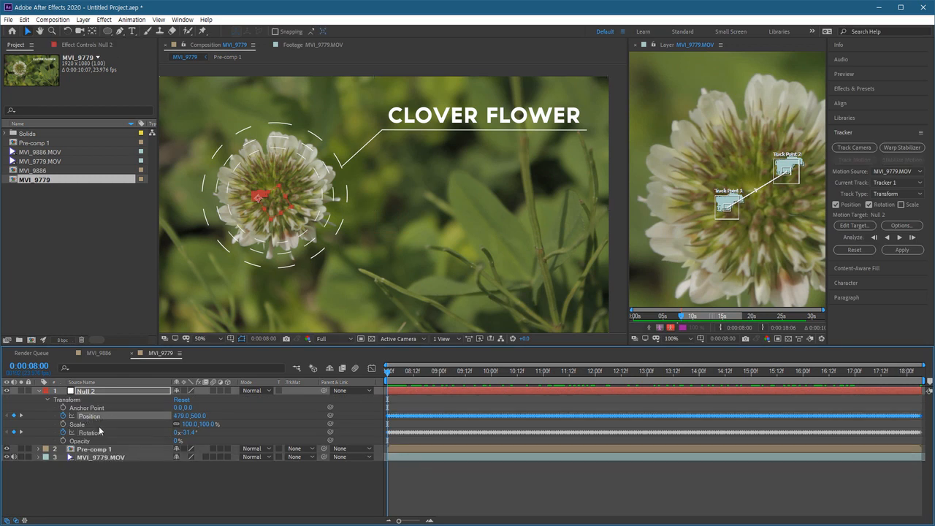
{"action": "left_click", "coordinate": [97, 434]}
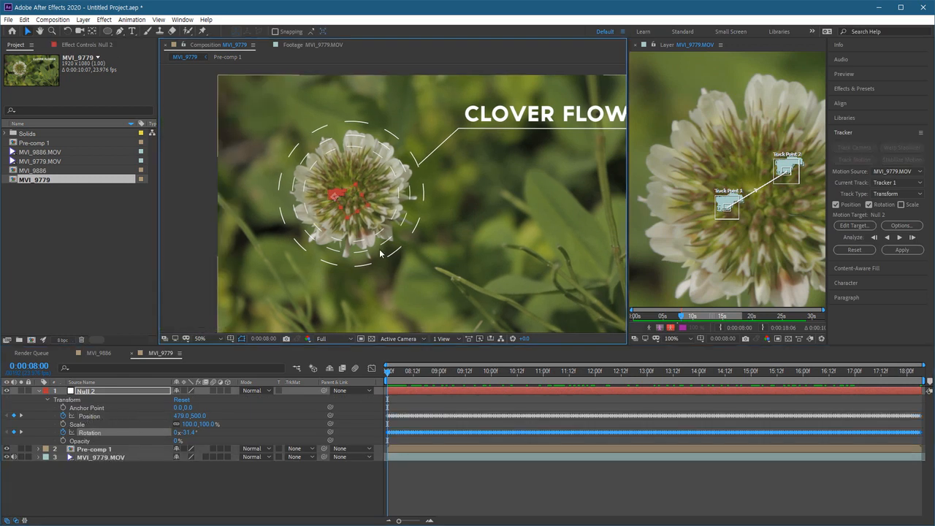
{"action": "scroll", "coordinate": [307, 248], "scroll_direction": "up", "scroll_amount": 4}
{"action": "left_click_drag", "start_coordinate": [317, 272], "coordinate": [402, 270]}
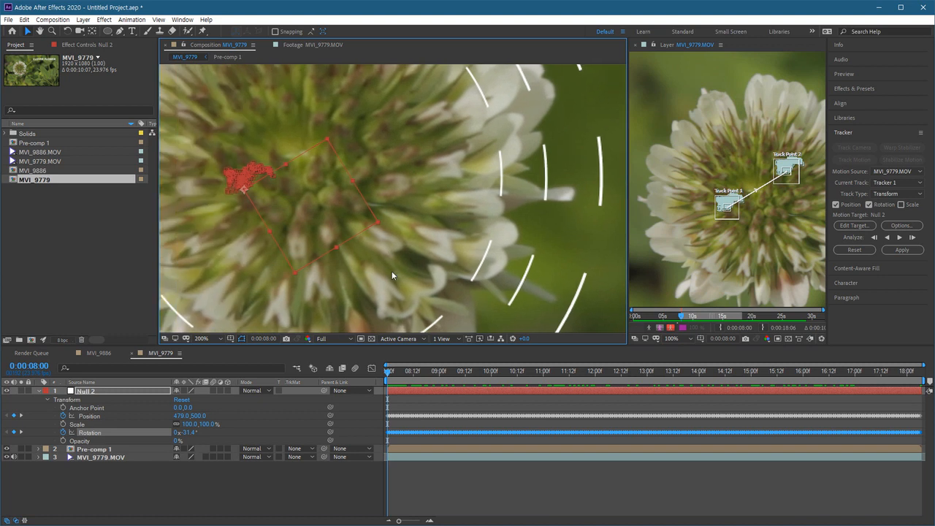
{"action": "left_click_drag", "start_coordinate": [392, 373], "coordinate": [654, 390]}
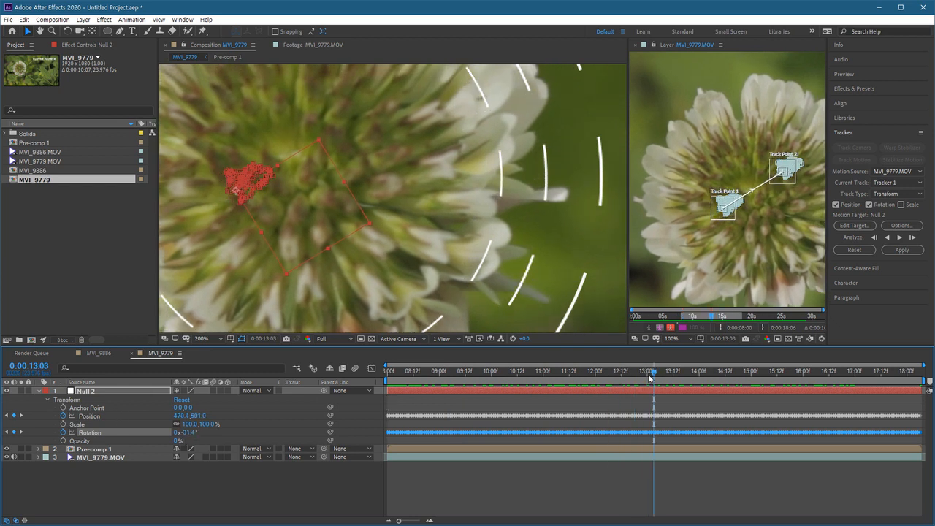
{"action": "key", "text": "space"}
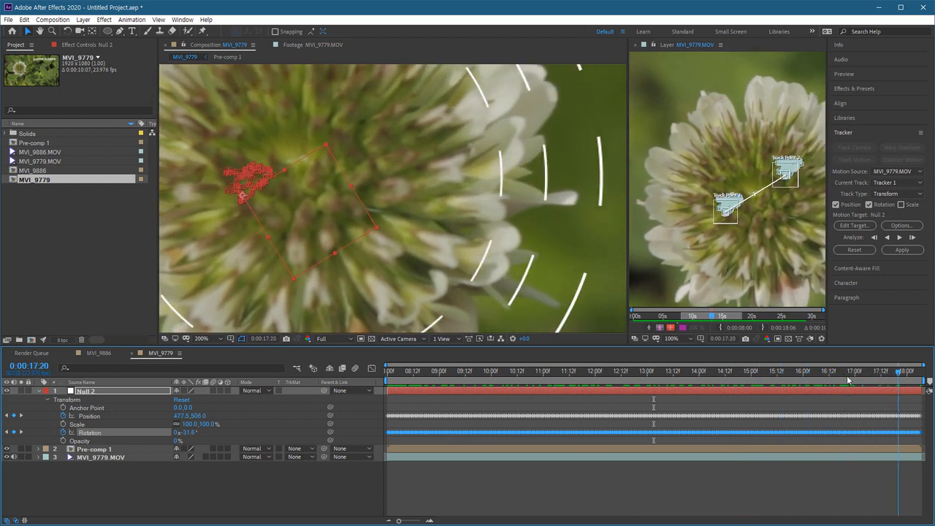
{"action": "key", "text": "space"}
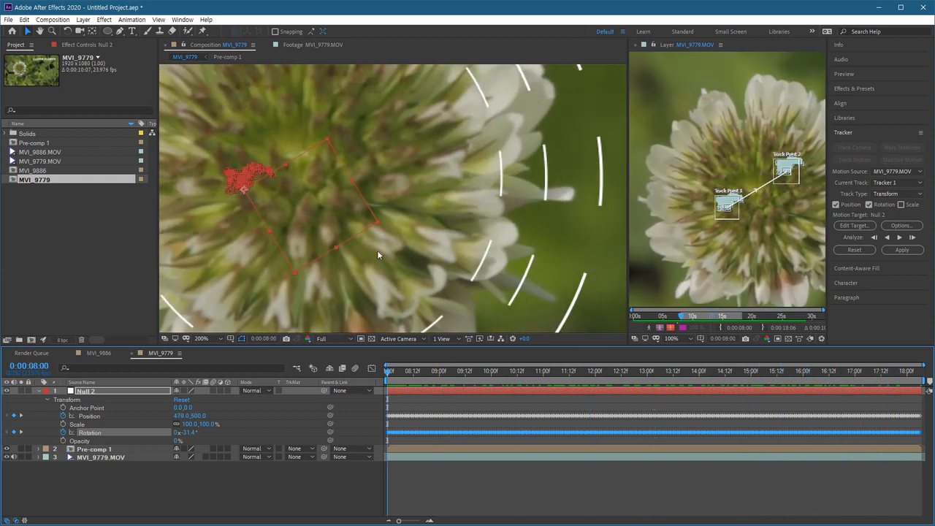
Parent the Pre-comp 1 layer to Null 2 in the MVI_9779 composition.
{"action": "key", "text": "comma"}
{"action": "left_click", "coordinate": [98, 392]}
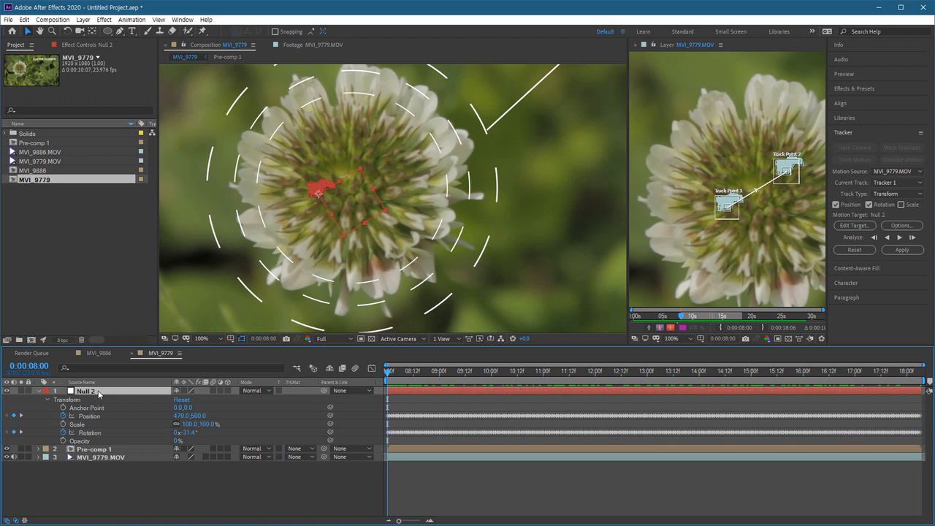
{"action": "left_click", "coordinate": [109, 448]}
{"action": "scroll", "coordinate": [436, 208], "scroll_direction": "down", "scroll_amount": 4}
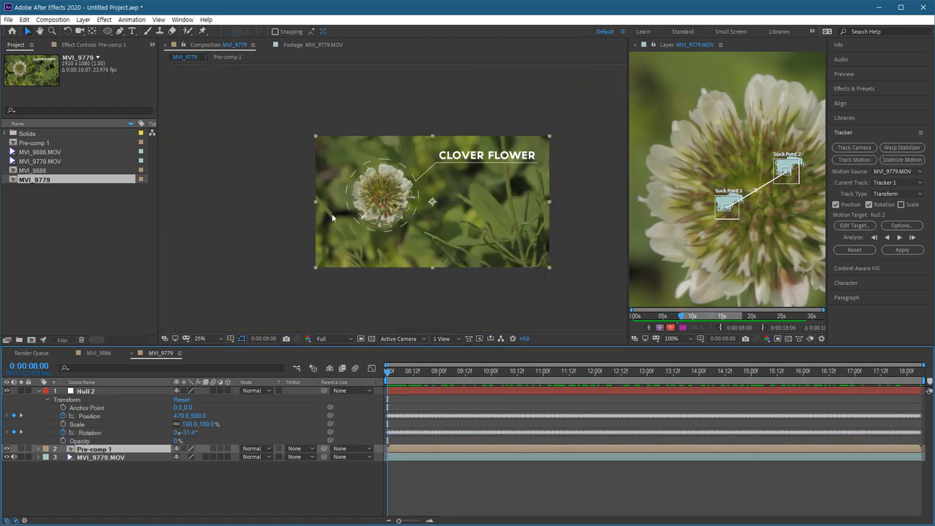
{"action": "scroll", "coordinate": [421, 187], "scroll_direction": "up", "scroll_amount": 2}
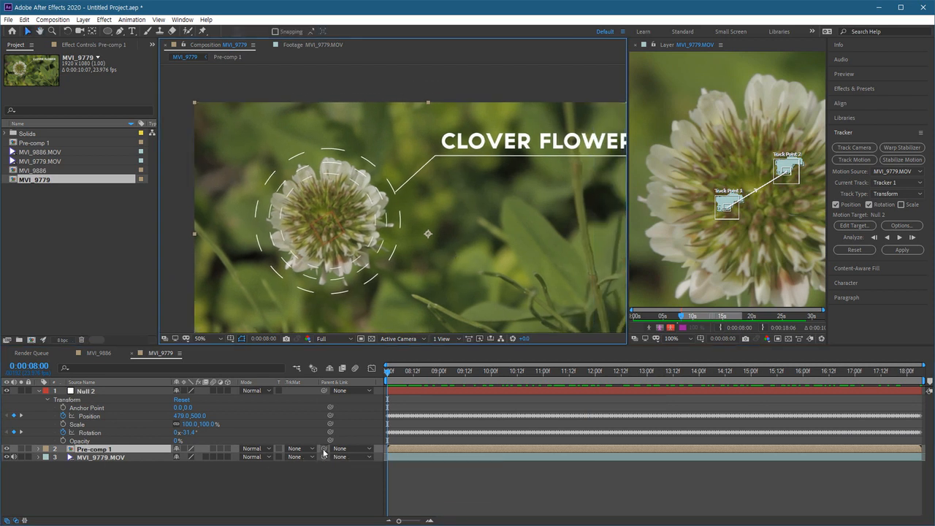
{"action": "left_click_drag", "start_coordinate": [323, 450], "coordinate": [92, 398]}
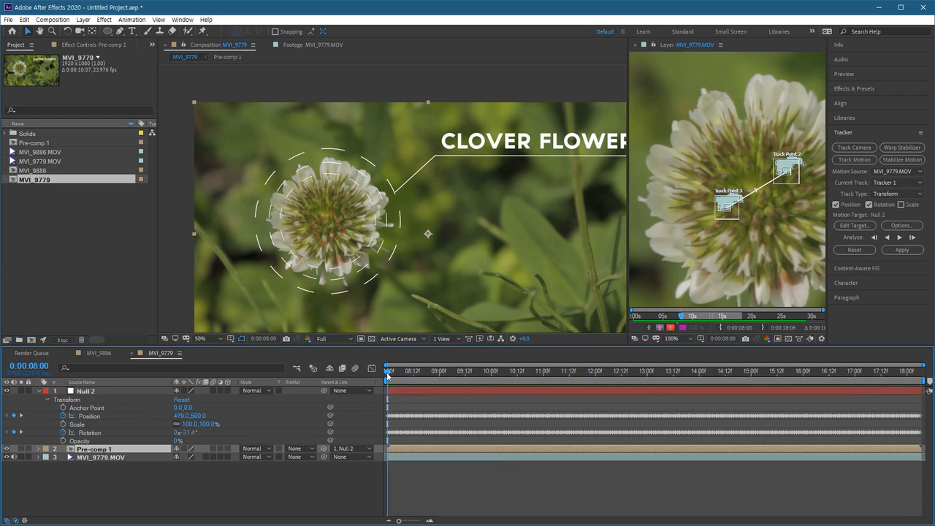
Close the MVI_9779.MOV Layer viewer and play the composition to check how the callout follows the flower.
{"action": "left_click", "coordinate": [636, 44]}
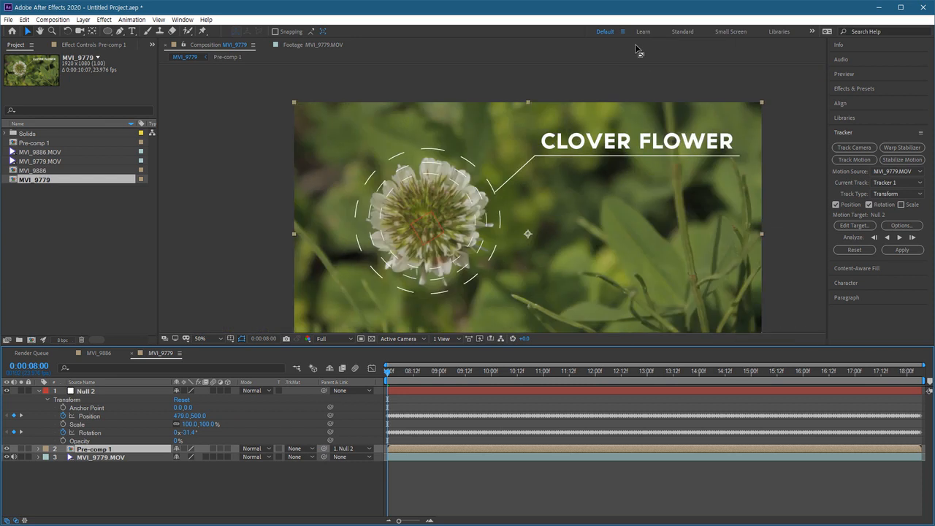
{"action": "key", "text": "space"}
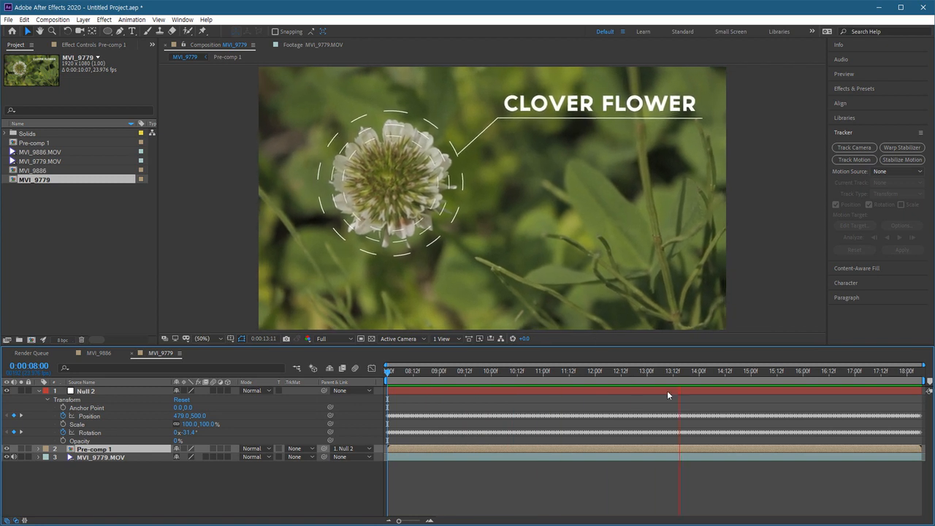
{"action": "mouse_move", "coordinate": [574, 371]}
{"action": "left_mouse_down"}
{"action": "mouse_move", "coordinate": [859, 378]}
{"action": "mouse_move", "coordinate": [388, 373]}
{"action": "left_mouse_up"}
{"action": "key", "text": "space"}
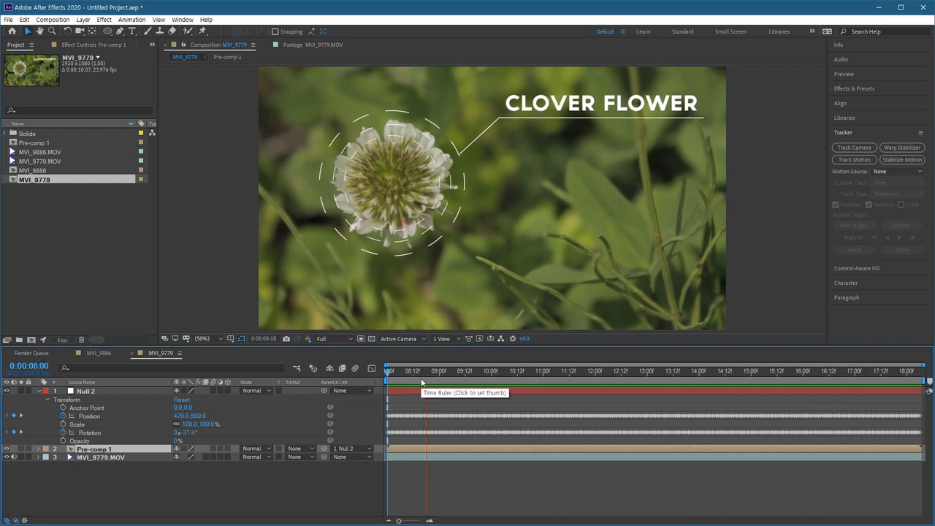
{"action": "key", "text": "space"}
{"action": "key", "text": "space"}
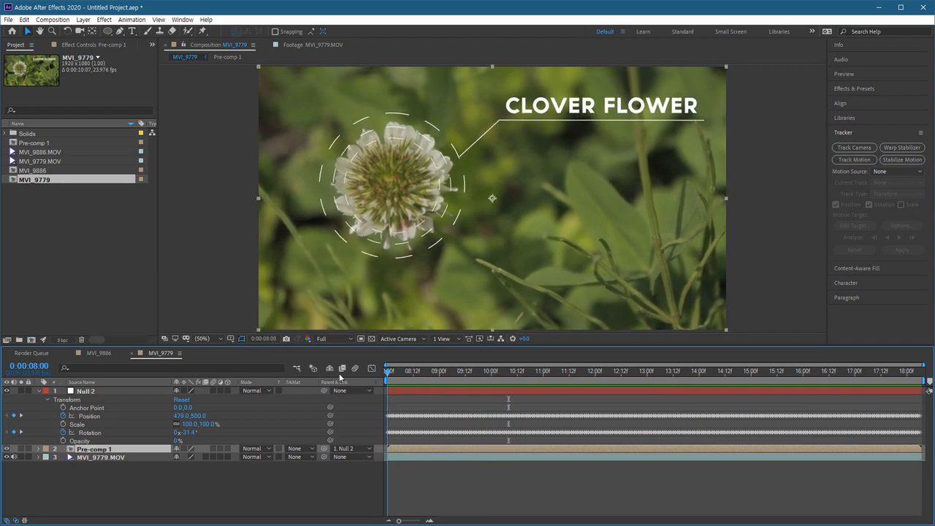
Inside Pre-comp 1, animate the rotation of Shape Layer 1, the outer dashed circle, with keyframes at 0:00:08:00 and 0:00:18:06.
{"action": "left_click", "coordinate": [105, 488]}
{"action": "double_click", "coordinate": [73, 450]}
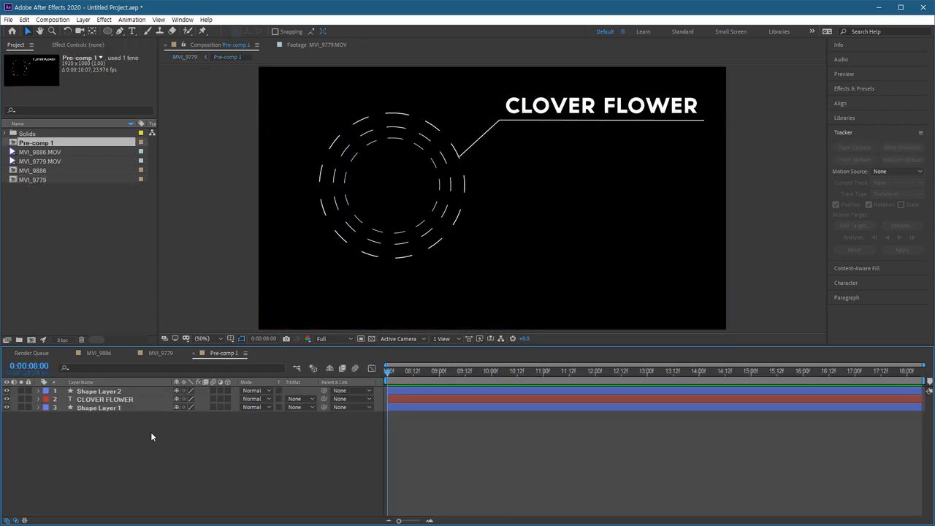
{"action": "left_click", "coordinate": [100, 408]}
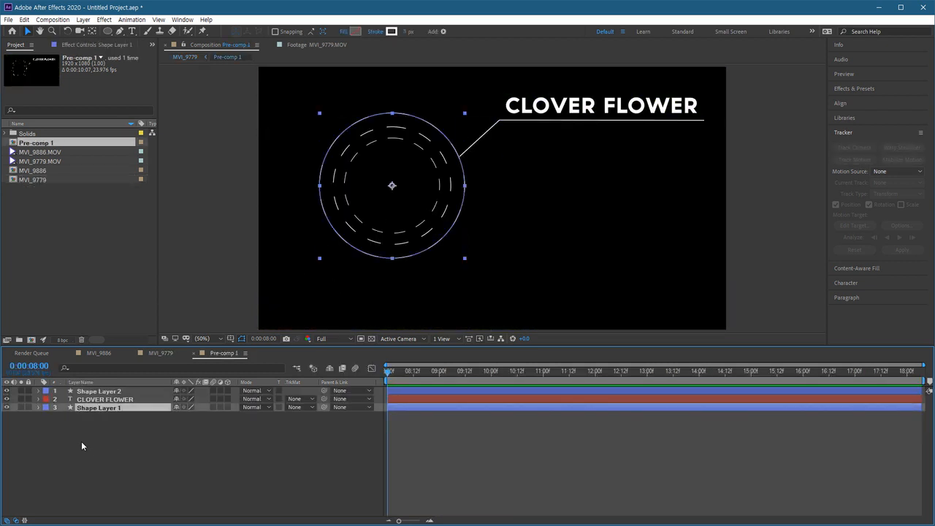
{"action": "key", "text": "r"}
{"action": "left_click", "coordinate": [63, 417]}
{"action": "left_click_drag", "start_coordinate": [475, 374], "coordinate": [930, 379]}
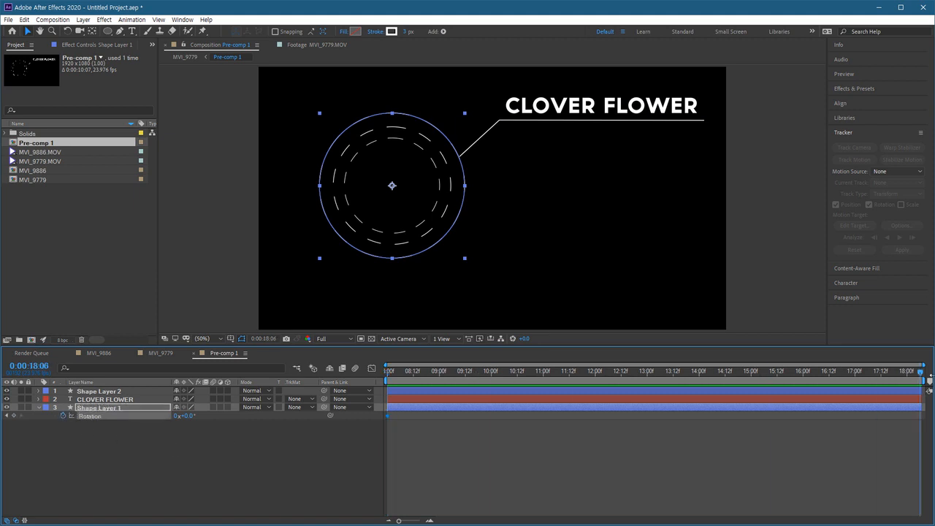
{"action": "left_click", "coordinate": [176, 416]}
{"action": "key", "text": "Return"}
{"action": "key", "text": "space"}
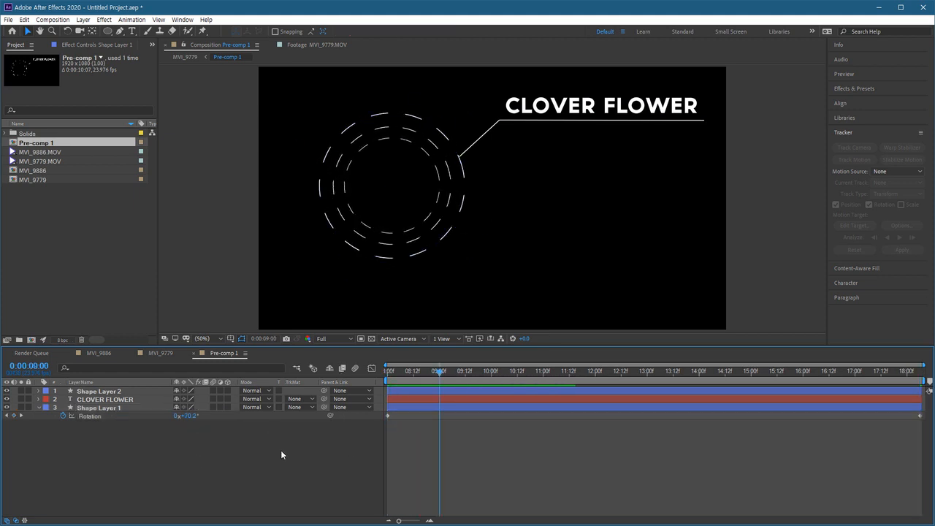
Play the MVI_9779 composition to check the rotating circle on the tracked flower, and reopen Pre-comp 1.
{"action": "key", "text": "Tab"}
{"action": "left_click", "coordinate": [176, 436]}
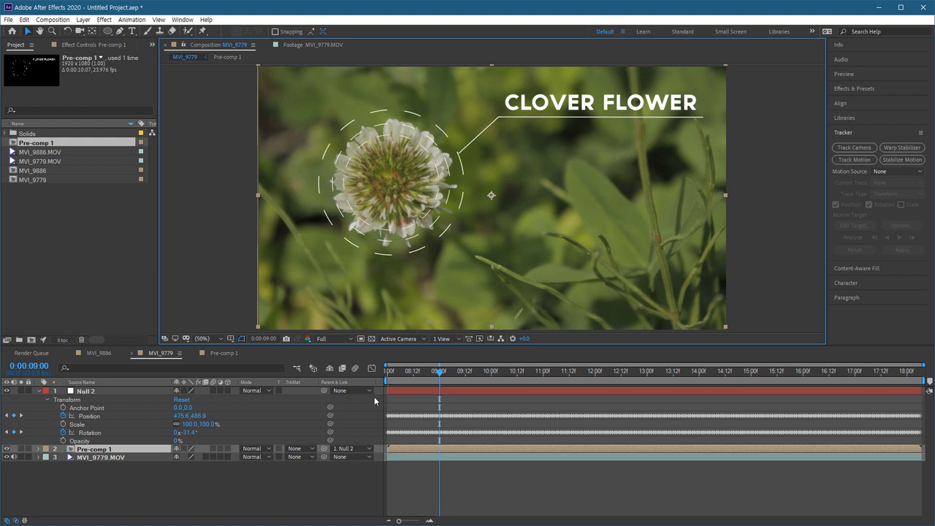
{"action": "key", "text": "space"}
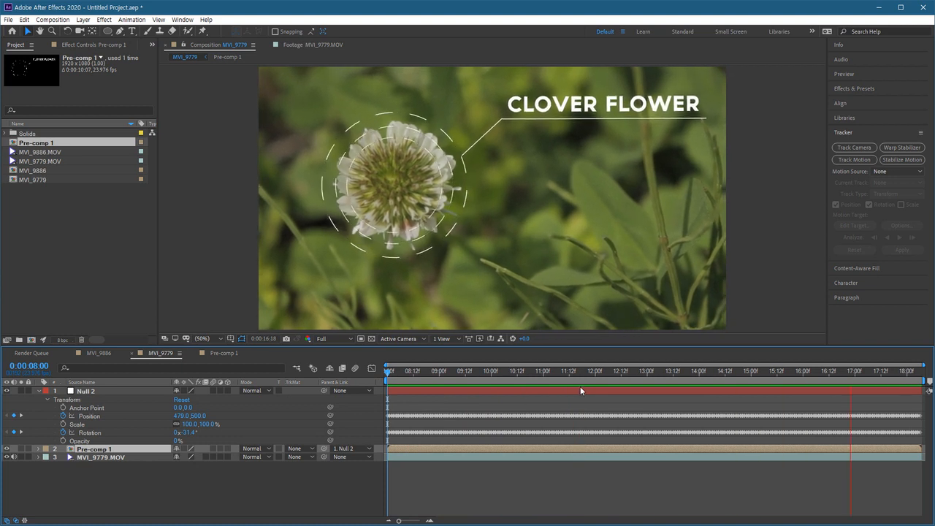
{"action": "key", "text": "space"}
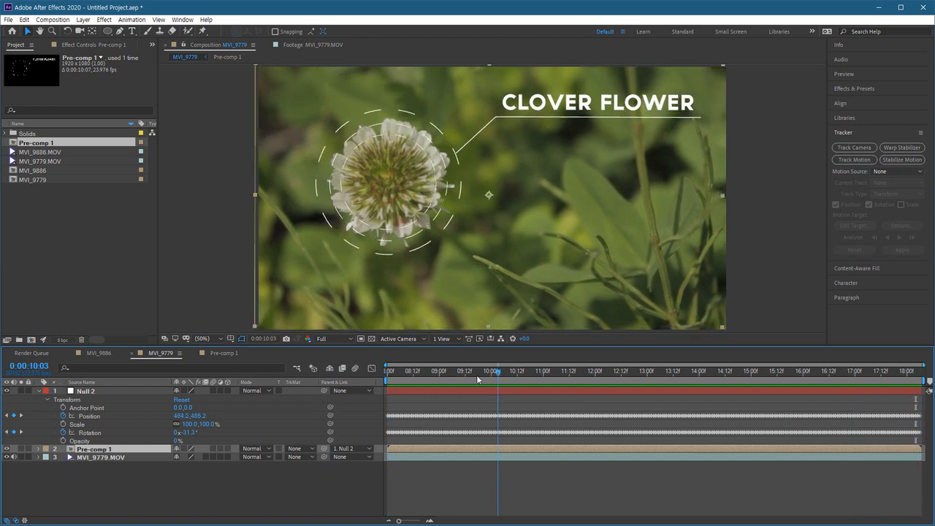
{"action": "left_click", "coordinate": [386, 382]}
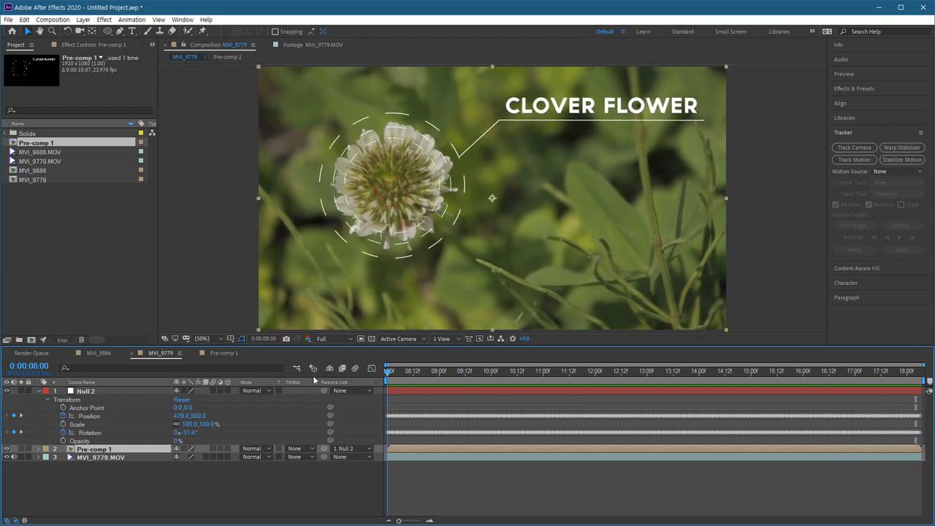
{"action": "double_click", "coordinate": [464, 448]}
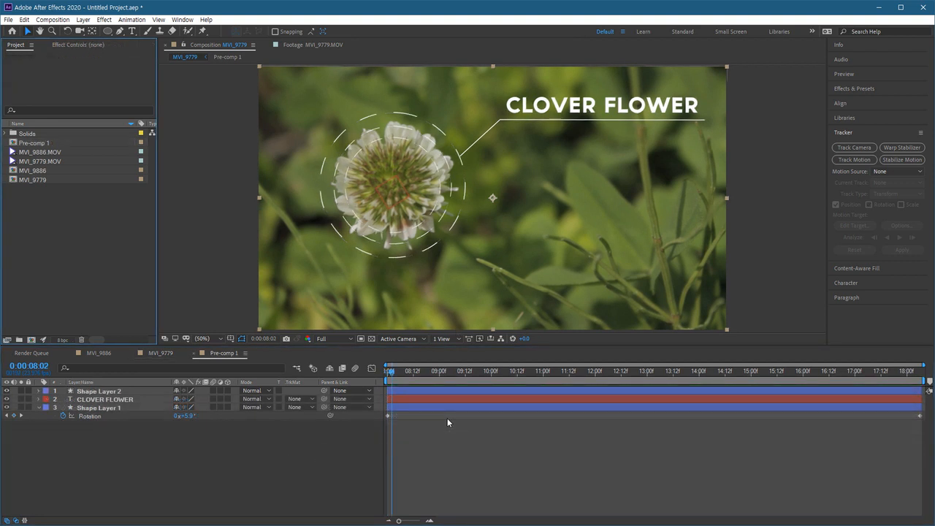
Import the a-woman-using-her-cellphone.mp4 clip and open it in the Footage viewer.
{"action": "double_click", "coordinate": [92, 245]}
{"action": "left_click", "coordinate": [534, 240]}
{"action": "left_click", "coordinate": [694, 429]}
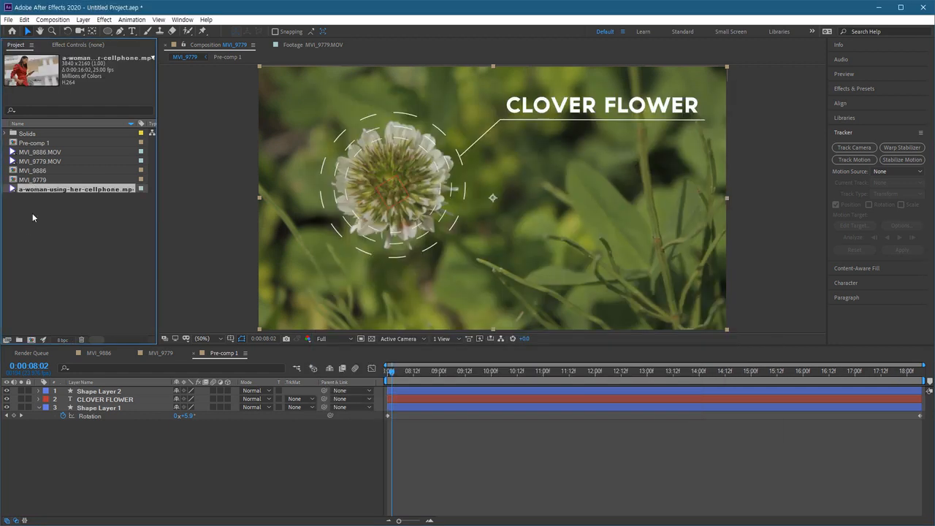
{"action": "double_click", "coordinate": [21, 191]}
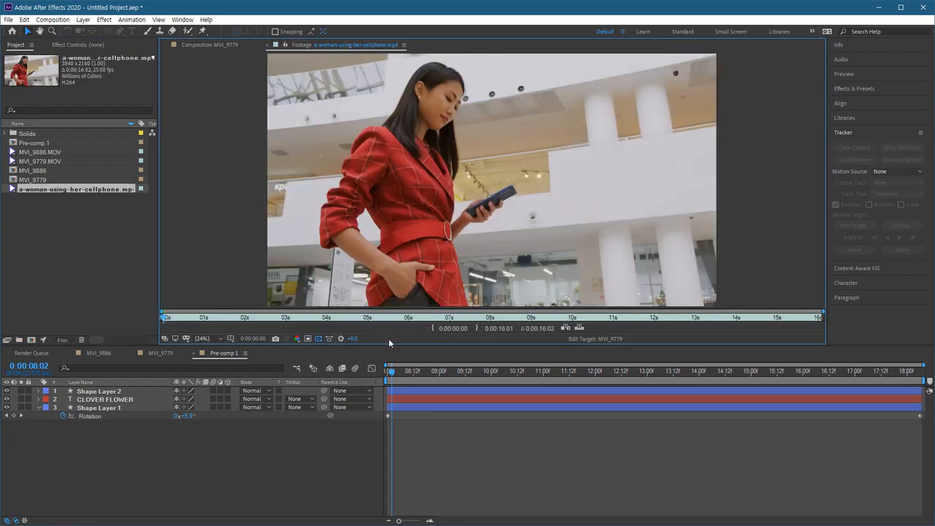
Trim the cellphone footage with an in point at 0:00:05:18 and an out point at 0:00:09:02.
{"action": "left_click_drag", "start_coordinate": [288, 321], "coordinate": [378, 320]}
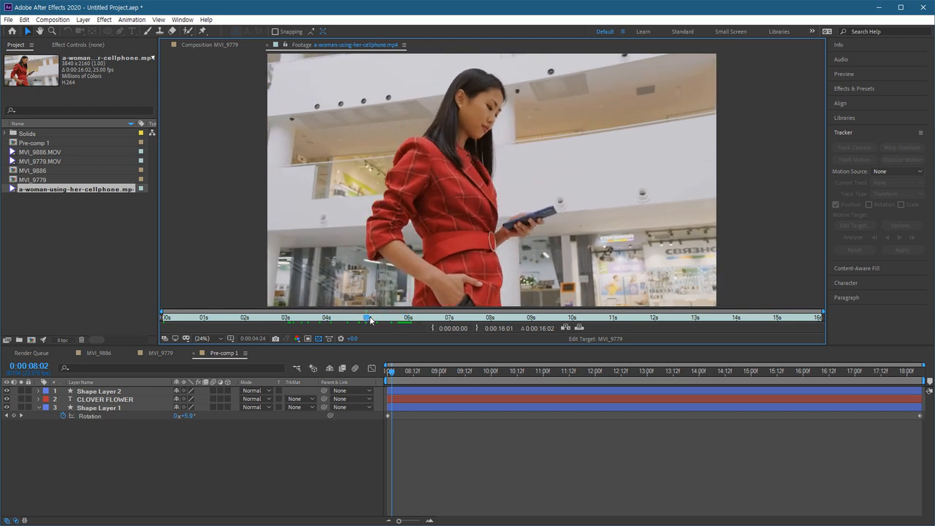
{"action": "left_click_drag", "start_coordinate": [369, 319], "coordinate": [400, 320]}
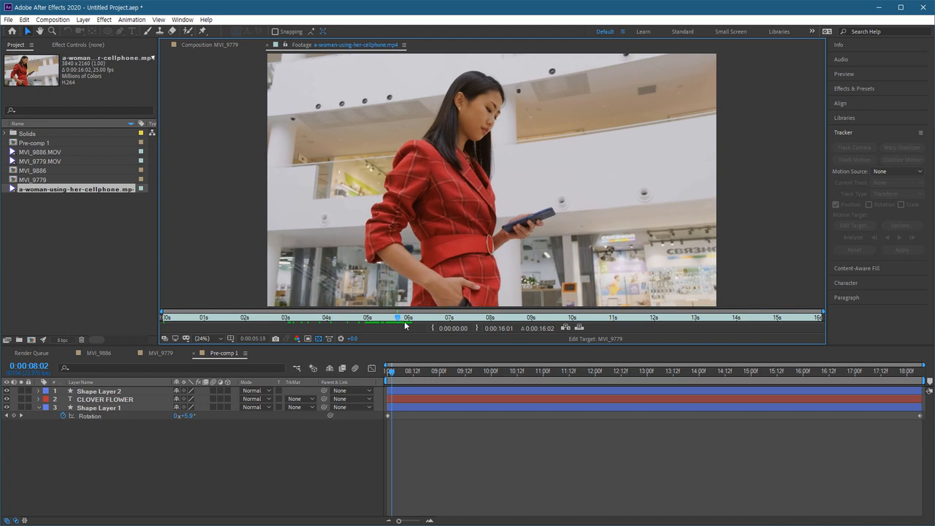
{"action": "left_click", "coordinate": [433, 329]}
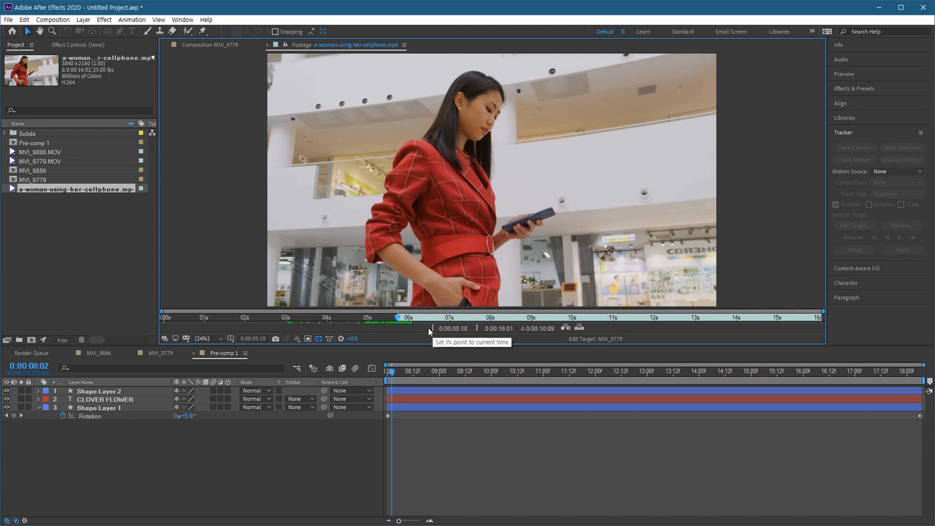
{"action": "left_click", "coordinate": [402, 319]}
{"action": "left_click_drag", "start_coordinate": [402, 319], "coordinate": [535, 324]}
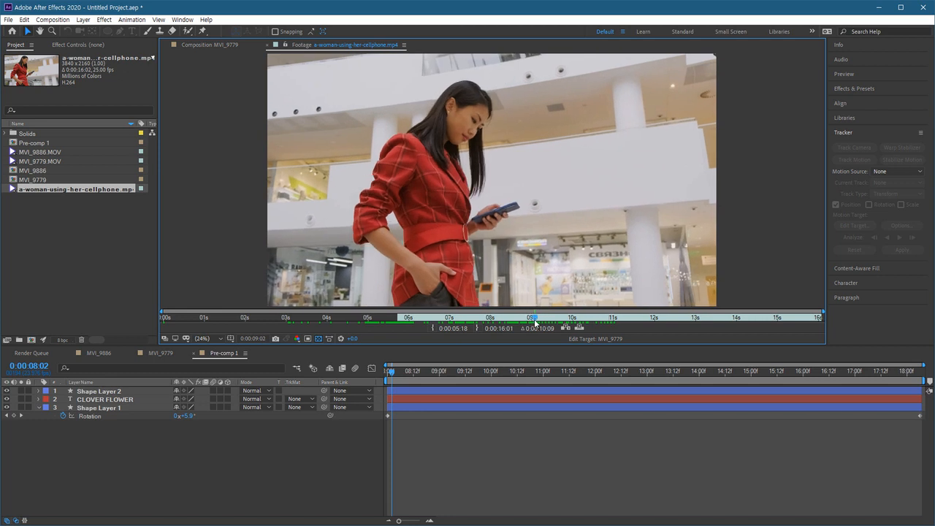
{"action": "left_click", "coordinate": [477, 329]}
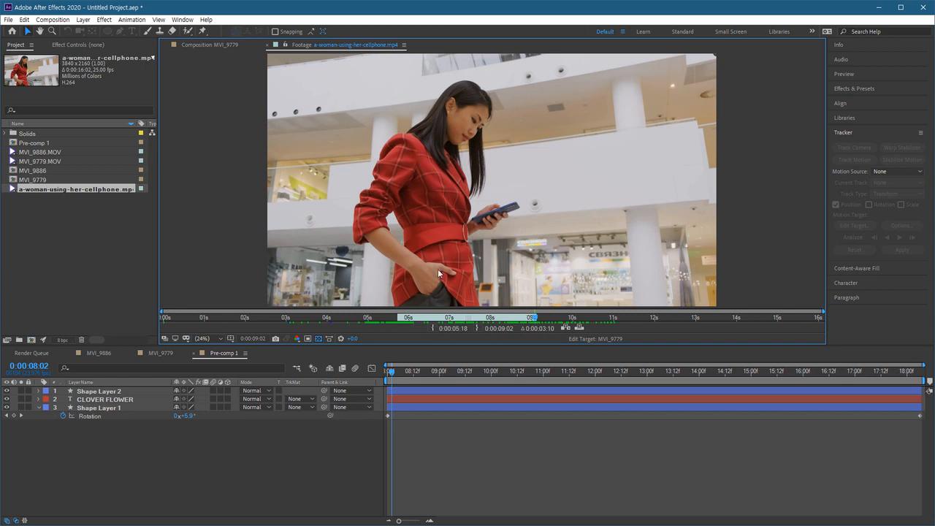
Create a new composition from the trimmed a-woman-using-her-cellphone.mp4 footage and inspect the woman's face and earring.
{"action": "left_click_drag", "start_coordinate": [29, 192], "coordinate": [32, 342]}
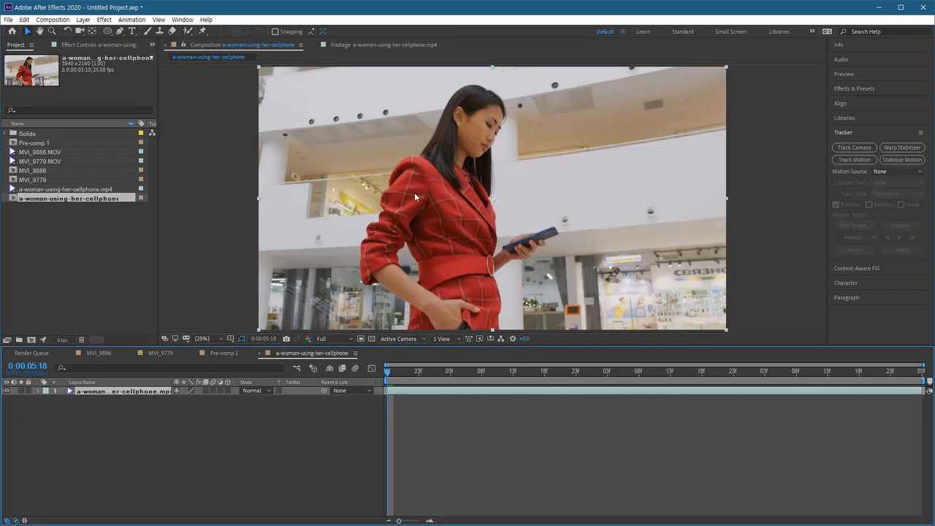
{"action": "scroll", "coordinate": [475, 234], "scroll_direction": "up", "scroll_amount": 4}
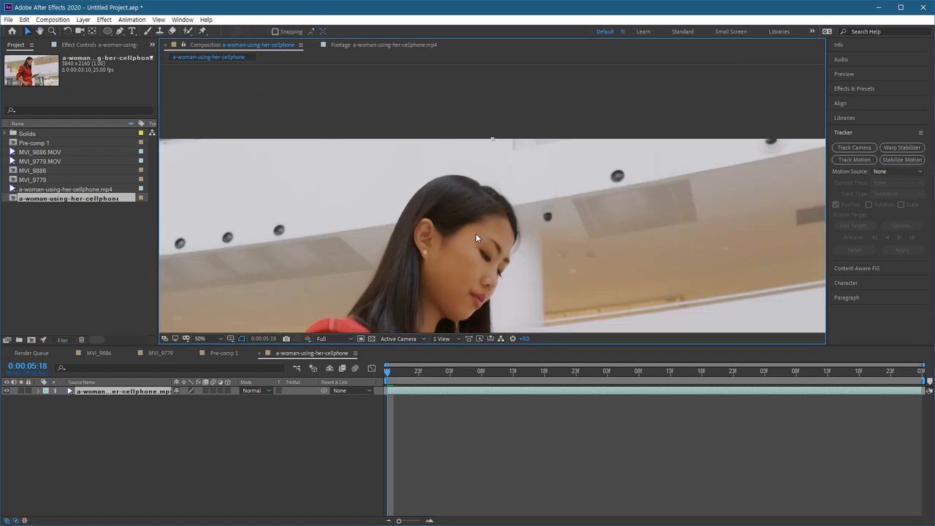
{"action": "scroll", "coordinate": [430, 193], "scroll_direction": "up", "scroll_amount": 2}
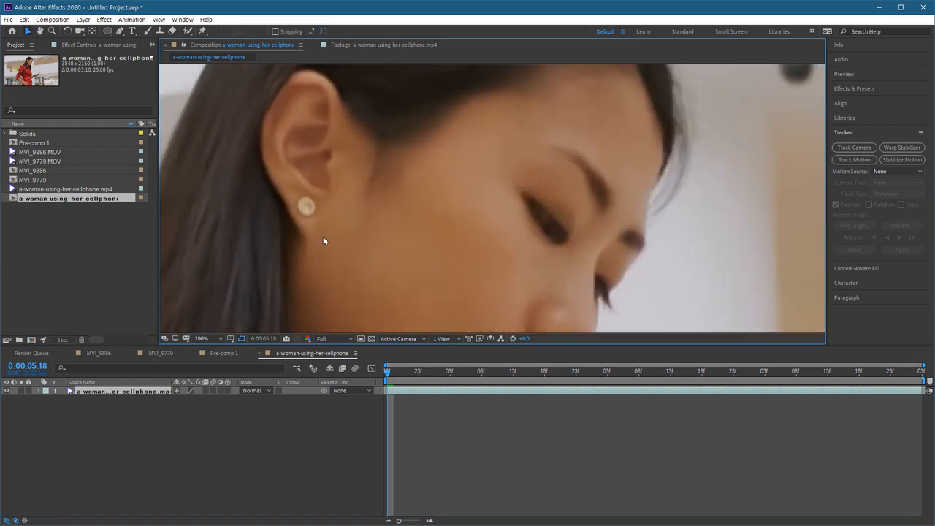
{"action": "scroll", "coordinate": [415, 236], "scroll_direction": "down", "scroll_amount": 4}
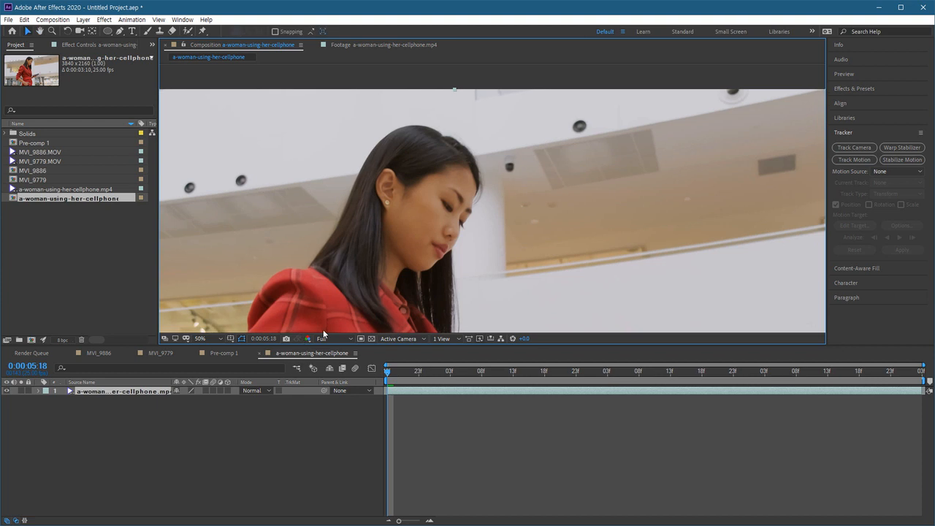
Start Track Motion on the a-woman-using-her-cellphone.mp4 layer and widen its Layer viewer.
{"action": "left_click", "coordinate": [108, 405]}
{"action": "left_click", "coordinate": [121, 392]}
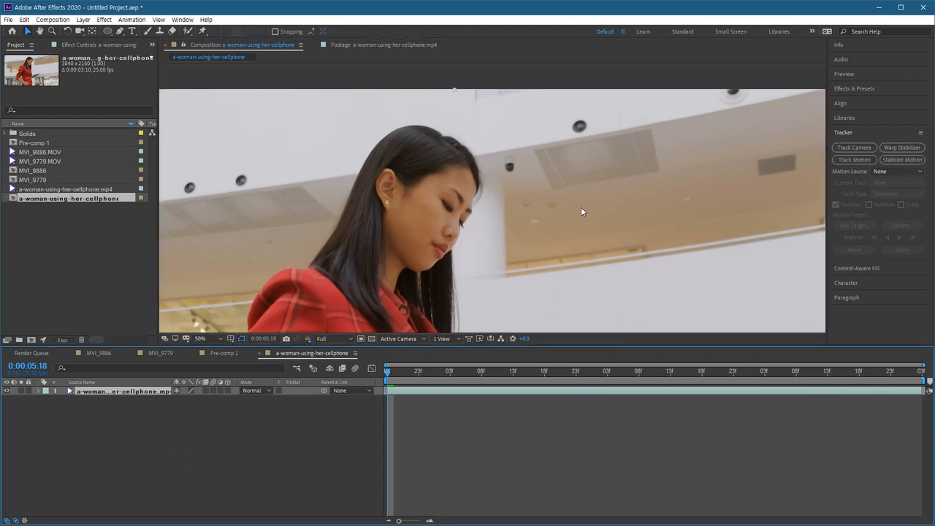
{"action": "left_click", "coordinate": [854, 160]}
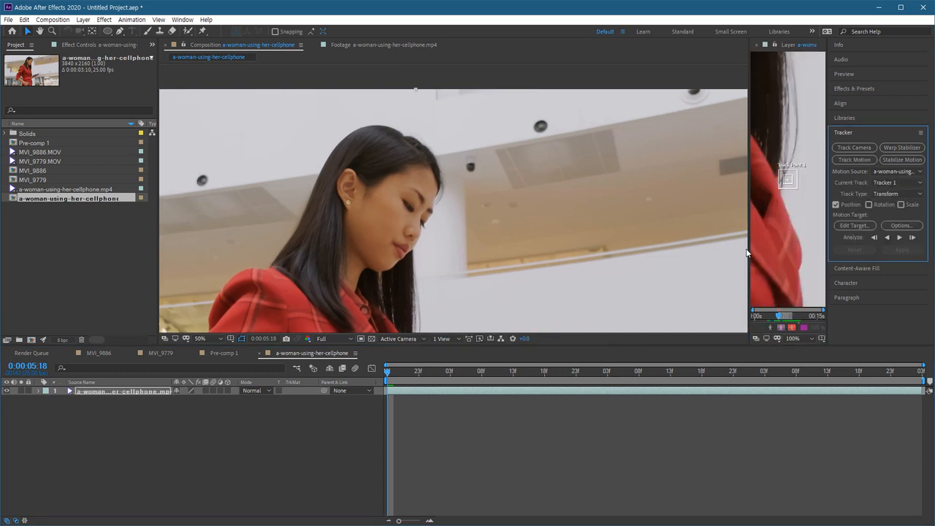
{"action": "left_click_drag", "start_coordinate": [750, 248], "coordinate": [383, 253]}
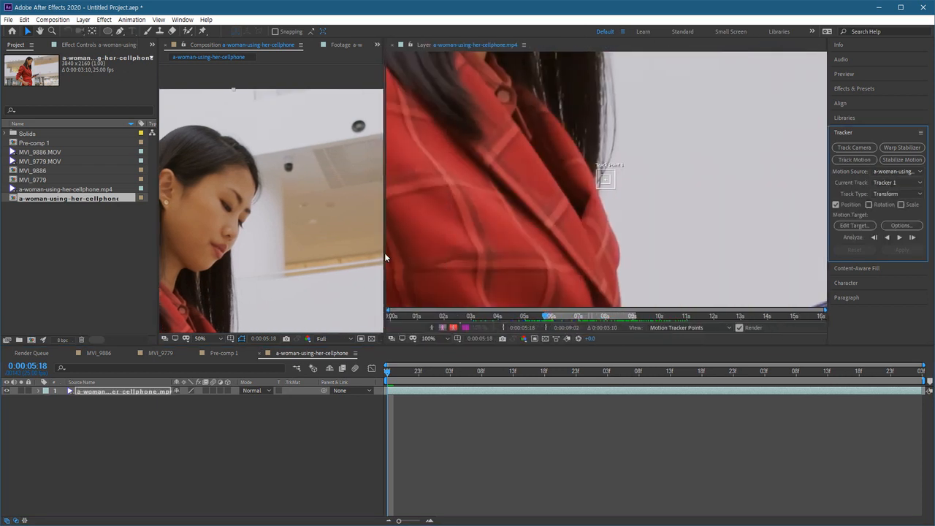
{"action": "left_click", "coordinate": [307, 258]}
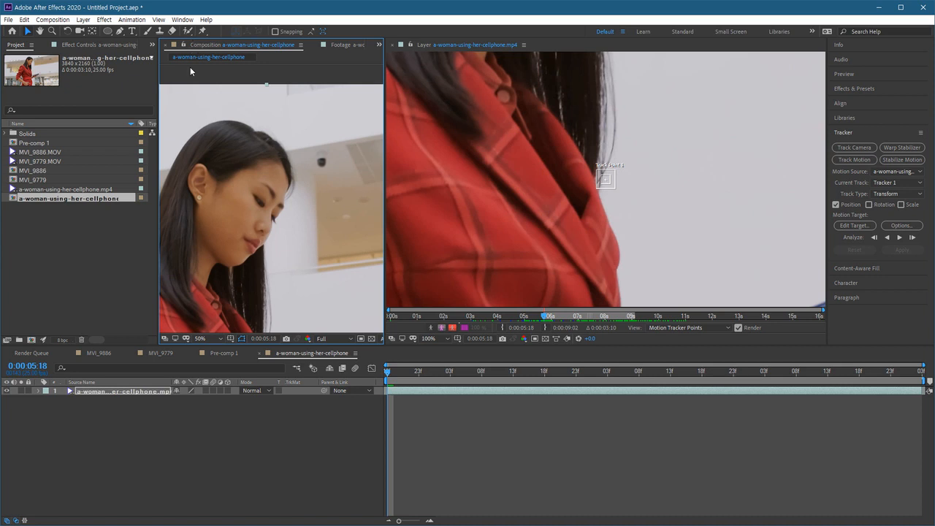
{"action": "left_click", "coordinate": [340, 339]}
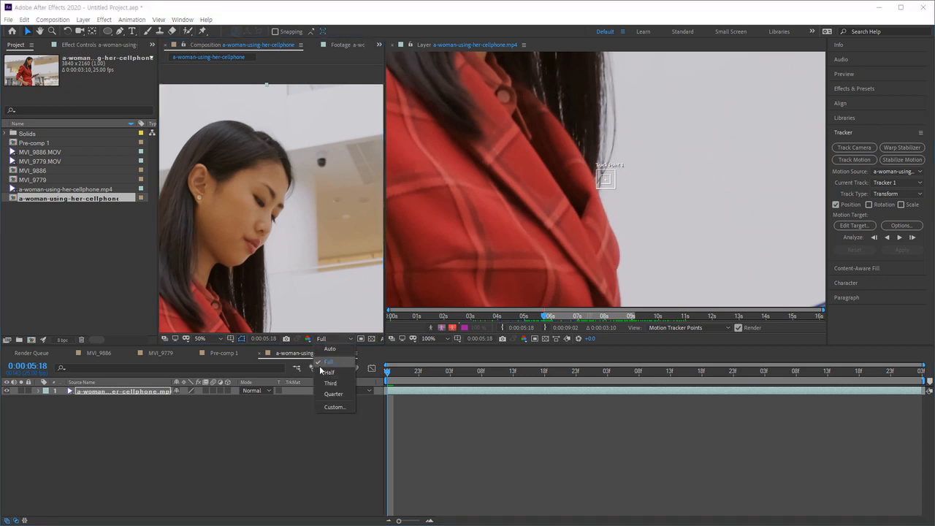
{"action": "left_click", "coordinate": [328, 364]}
Place Track Point 1 on the woman's earring and enlarge its search and feature regions around the earring.
{"action": "scroll", "coordinate": [555, 219], "scroll_direction": "down", "scroll_amount": 2}
{"action": "scroll", "coordinate": [607, 212], "scroll_direction": "up", "scroll_amount": 4}
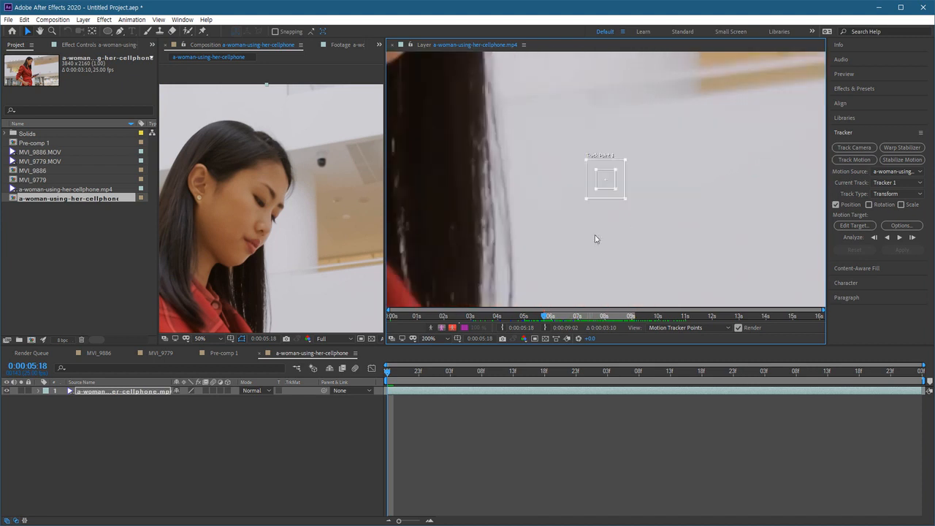
{"action": "scroll", "coordinate": [569, 234], "scroll_direction": "down", "scroll_amount": 2}
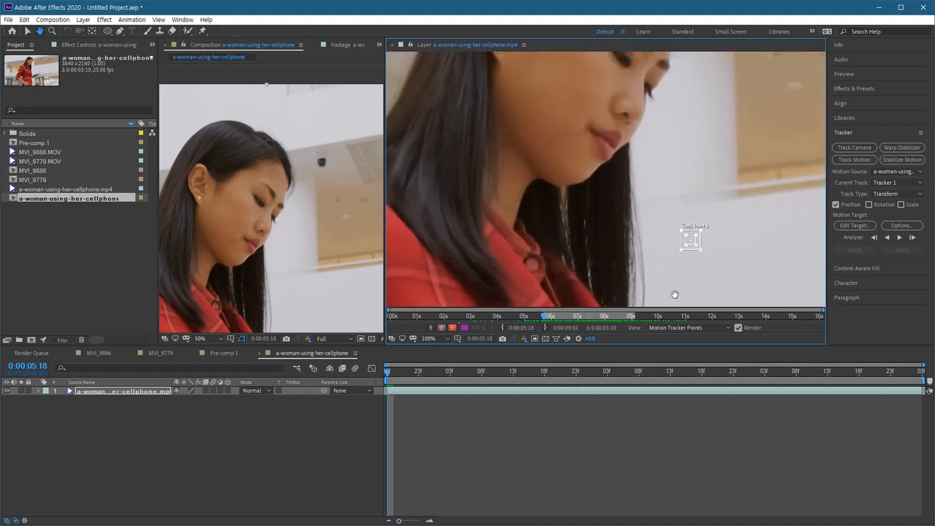
{"action": "left_click_drag", "start_coordinate": [703, 256], "coordinate": [520, 95]}
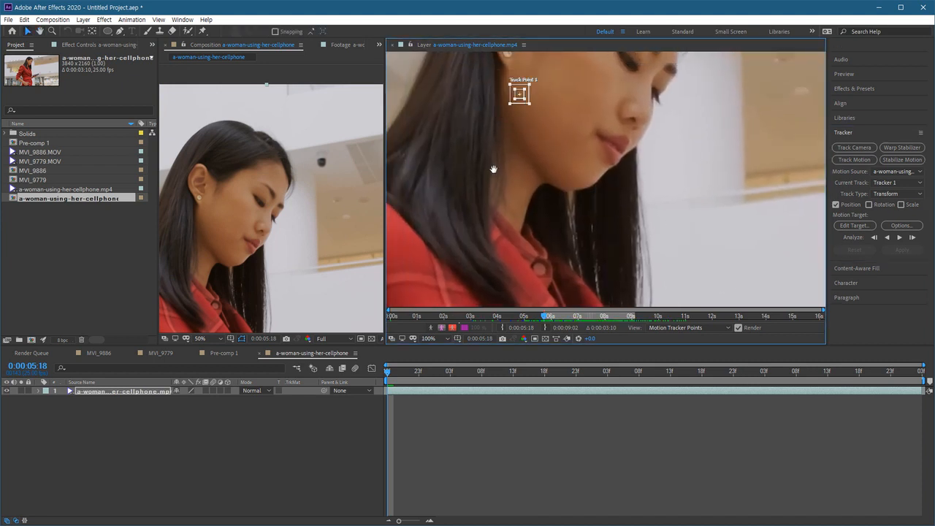
{"action": "scroll", "coordinate": [530, 277], "scroll_direction": "up", "scroll_amount": 2}
{"action": "scroll", "coordinate": [585, 257], "scroll_direction": "up", "scroll_amount": 1}
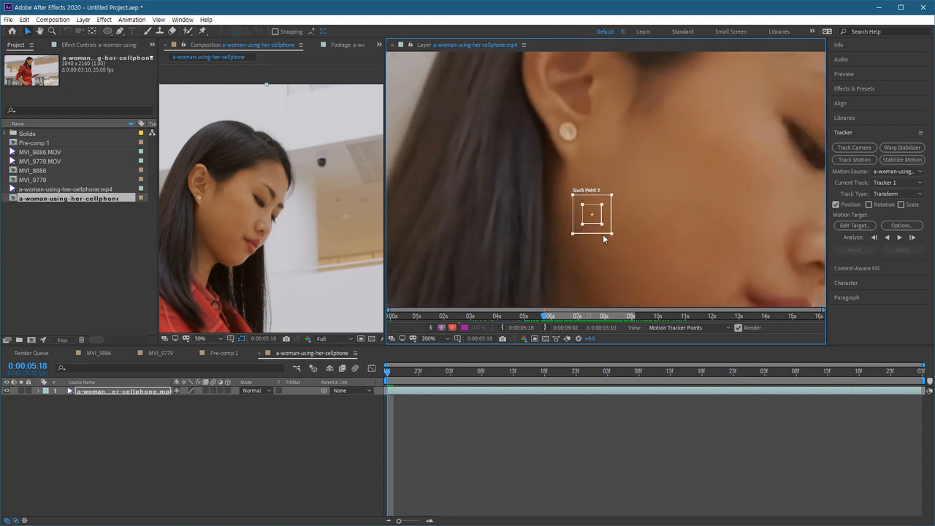
{"action": "left_click_drag", "start_coordinate": [605, 233], "coordinate": [591, 159]}
{"action": "scroll", "coordinate": [640, 211], "scroll_direction": "up", "scroll_amount": 1}
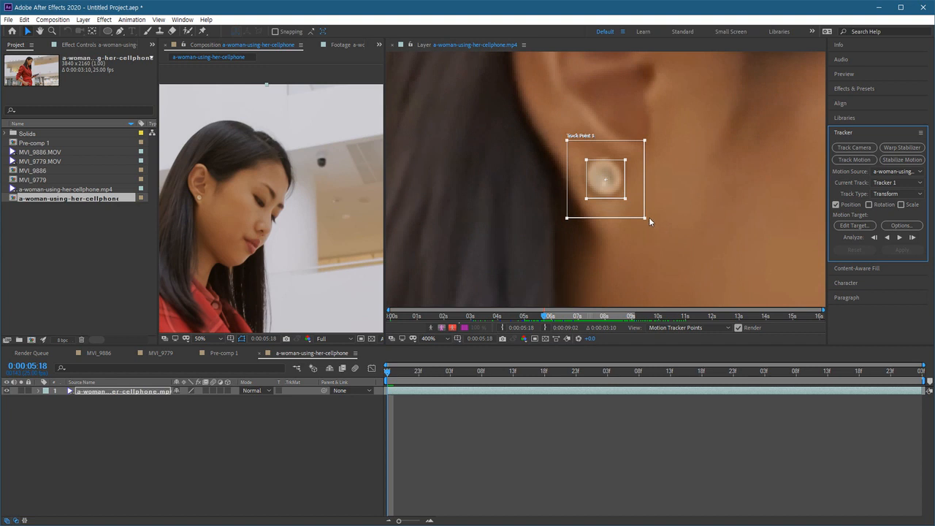
{"action": "left_click_drag", "start_coordinate": [646, 217], "coordinate": [711, 265]}
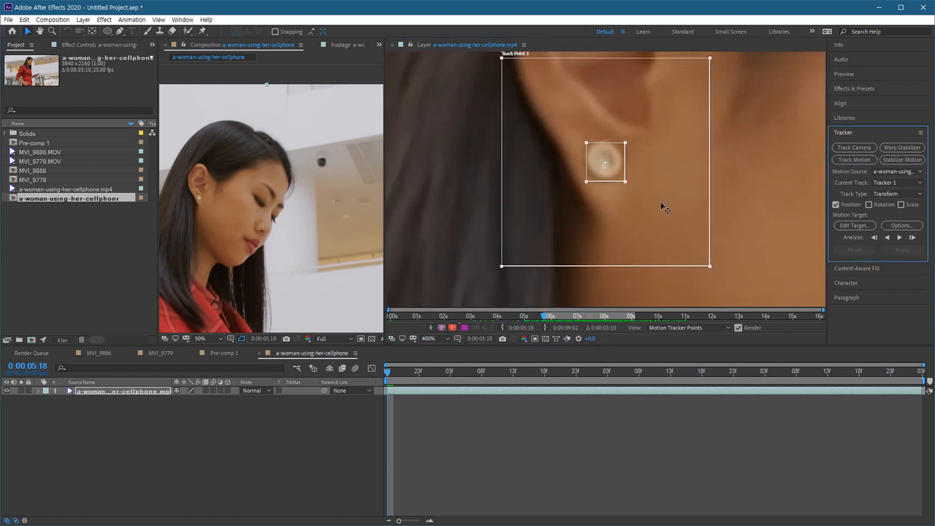
{"action": "left_click_drag", "start_coordinate": [627, 181], "coordinate": [650, 205]}
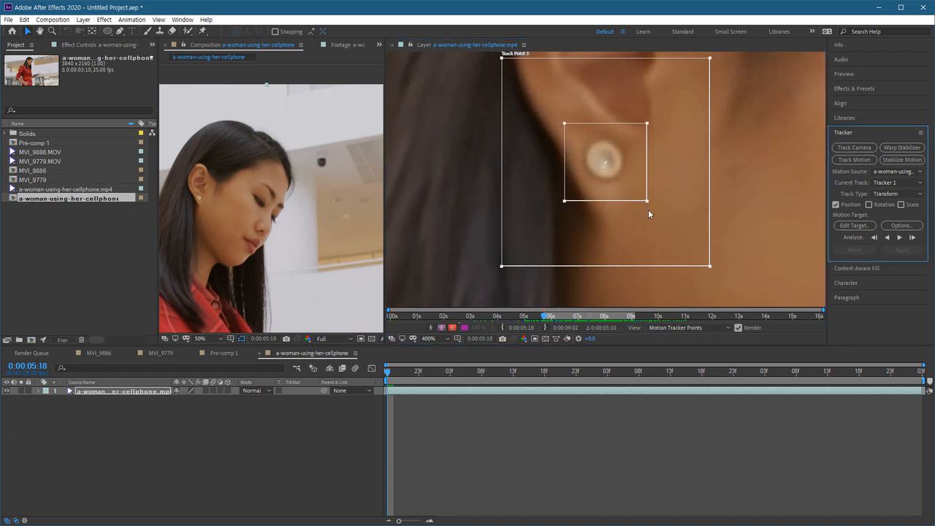
Analyze the track forward through the clip and check the earring's motion path around 0:00:06:10.
{"action": "scroll", "coordinate": [650, 208], "scroll_direction": "down", "scroll_amount": 1}
{"action": "left_click_drag", "start_coordinate": [614, 239], "coordinate": [632, 251]}
{"action": "scroll", "coordinate": [633, 249], "scroll_direction": "down", "scroll_amount": 2}
{"action": "scroll", "coordinate": [636, 250], "scroll_direction": "up", "scroll_amount": 2}
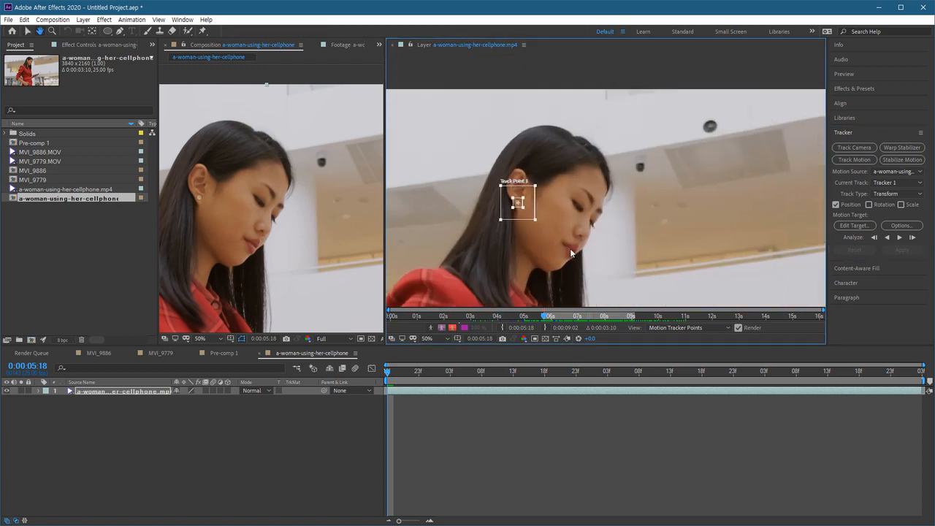
{"action": "key", "text": "v"}
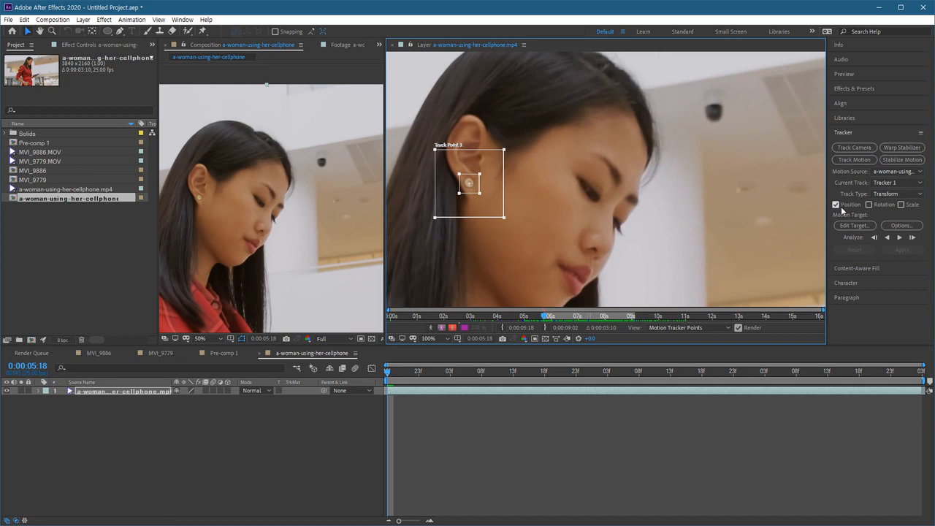
{"action": "left_click", "coordinate": [901, 238]}
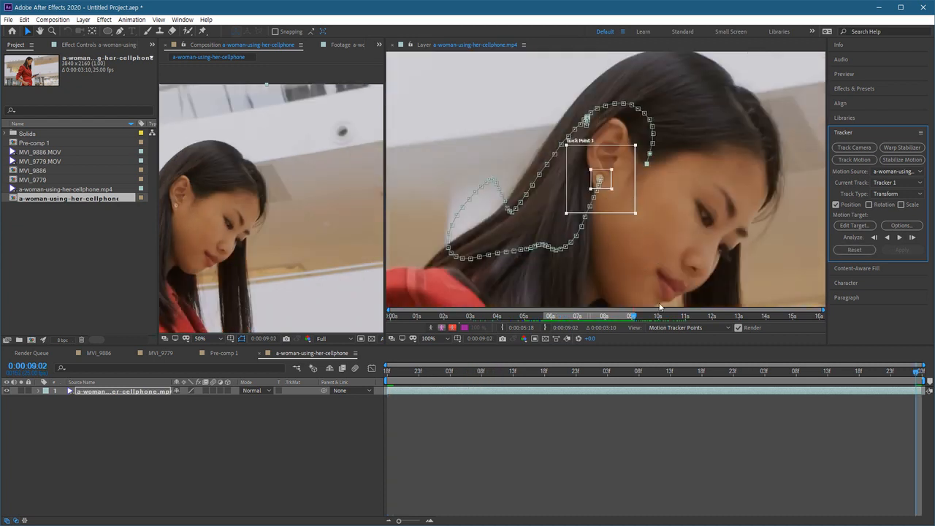
{"action": "left_click_drag", "start_coordinate": [633, 315], "coordinate": [562, 321]}
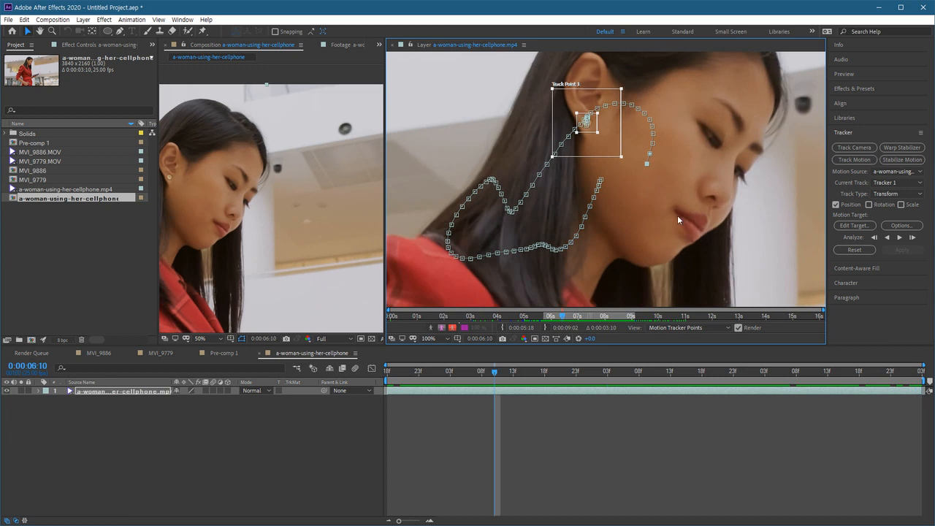
{"action": "left_click_drag", "start_coordinate": [673, 212], "coordinate": [667, 227]}
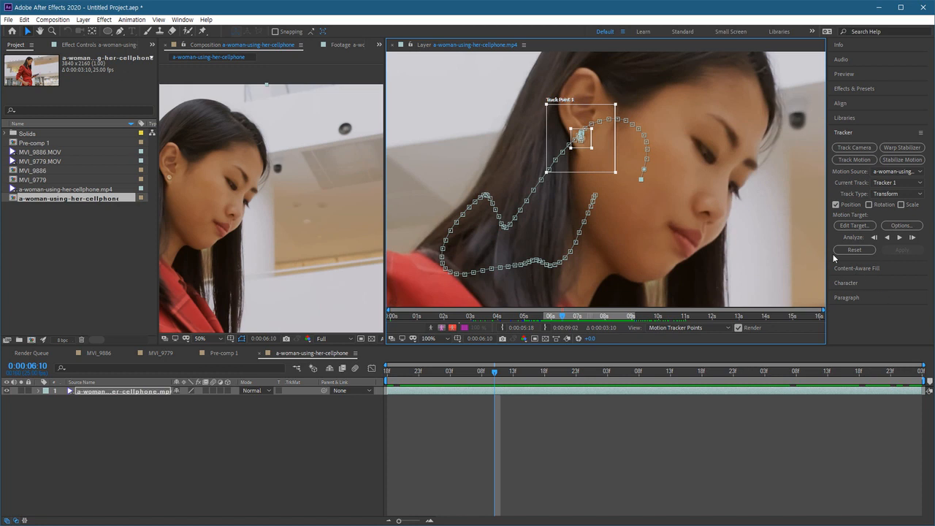
{"action": "left_click_drag", "start_coordinate": [603, 95], "coordinate": [595, 118]}
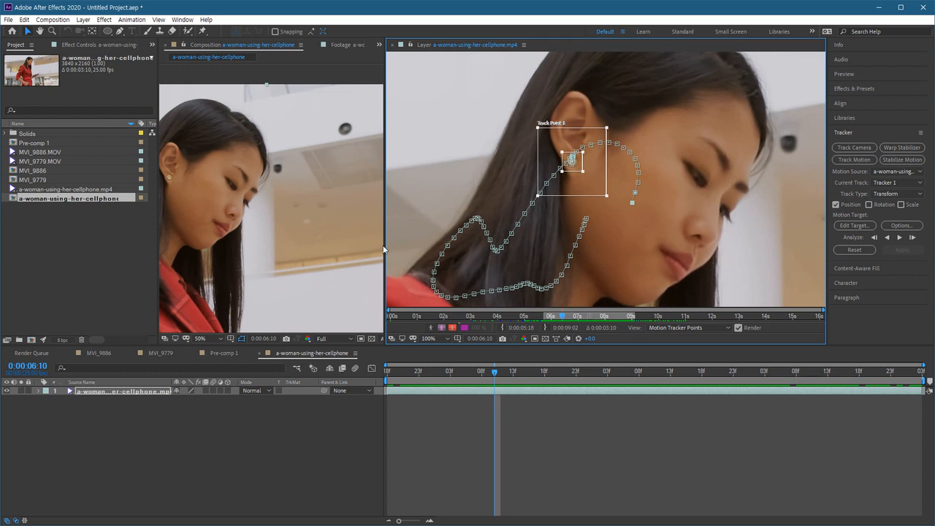
Widen the Composition viewer, return to the first frame at 0:00:05:18 and show the whole woman at 25%.
{"action": "left_click_drag", "start_coordinate": [387, 248], "coordinate": [641, 248]}
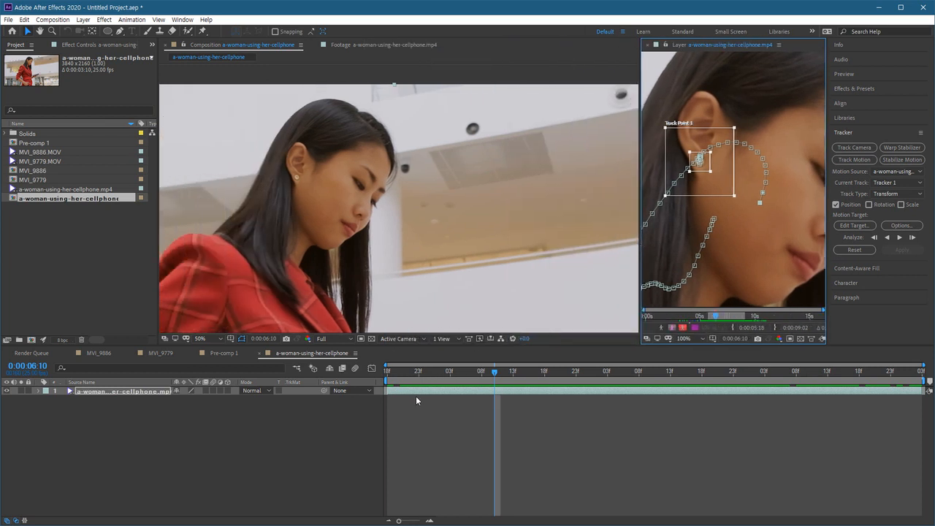
{"action": "left_click_drag", "start_coordinate": [401, 378], "coordinate": [357, 381]}
{"action": "scroll", "coordinate": [370, 233], "scroll_direction": "down", "scroll_amount": 4}
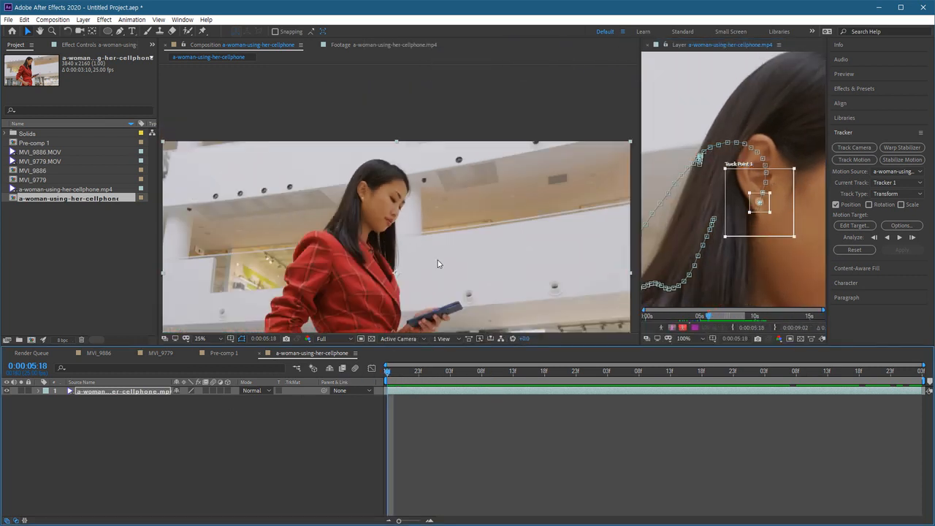
{"action": "left_click", "coordinate": [201, 422]}
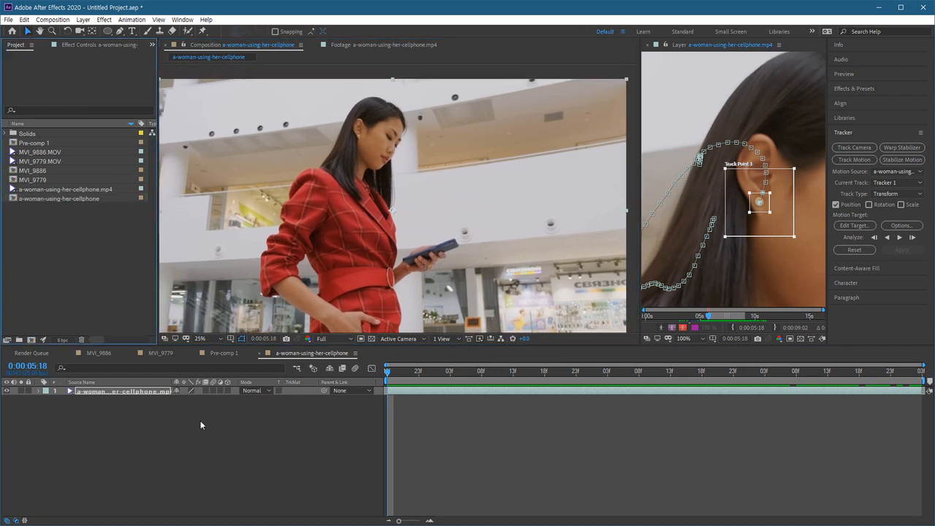
Import chat-2389223.png from the image folder into the project.
{"action": "double_click", "coordinate": [104, 280]}
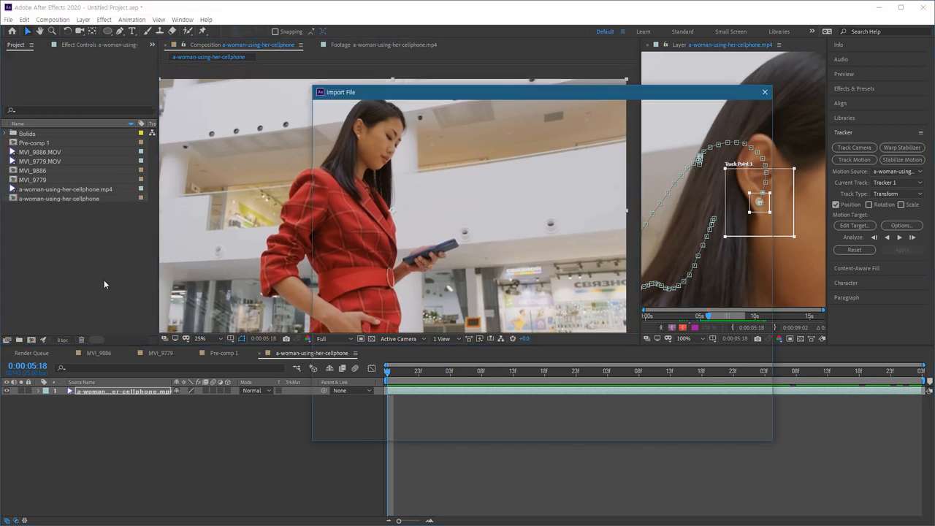
{"action": "left_click", "coordinate": [505, 115]}
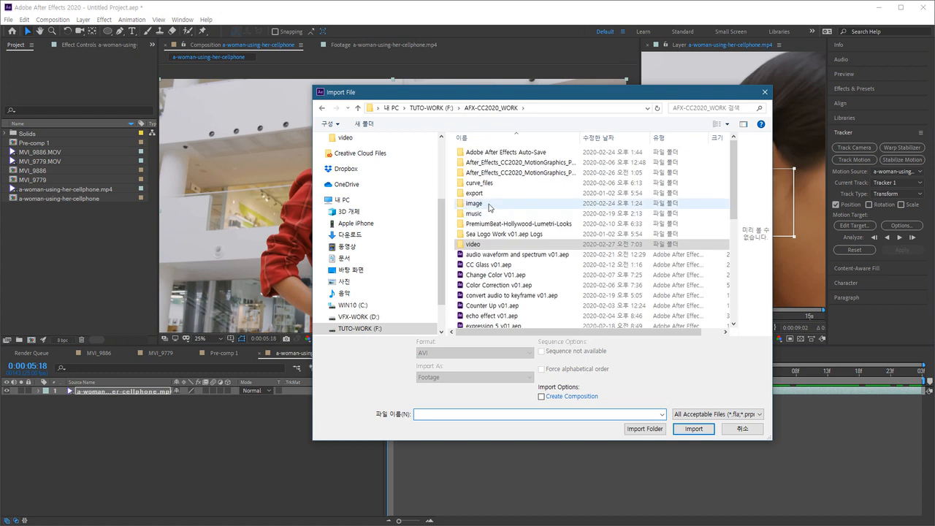
{"action": "double_click", "coordinate": [589, 202]}
{"action": "scroll", "coordinate": [657, 263], "scroll_direction": "down", "scroll_amount": 2}
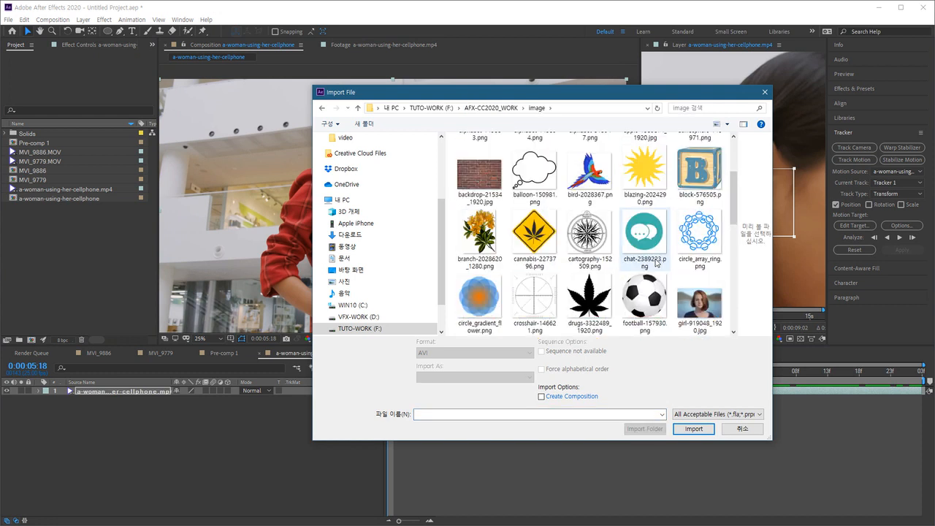
{"action": "double_click", "coordinate": [652, 263]}
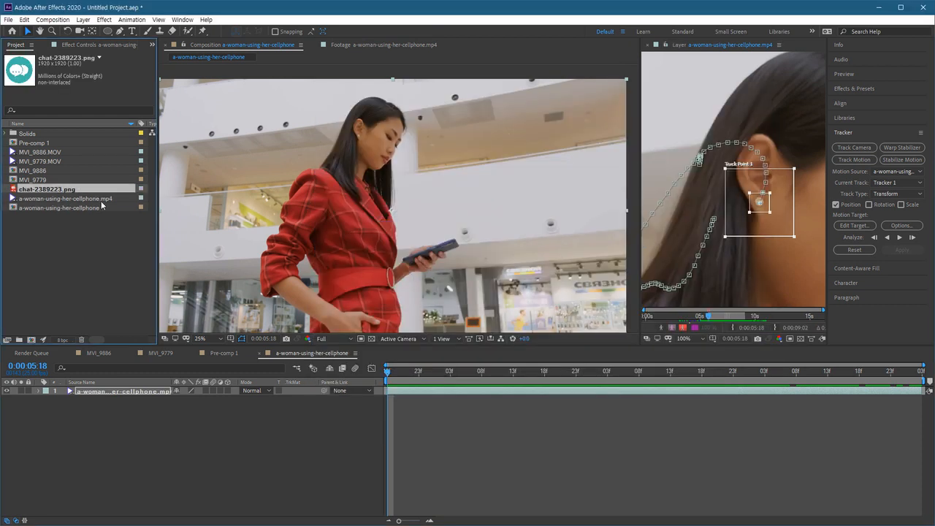
Add chat-2389223.png to the composition as a layer above the cellphone footage.
{"action": "left_click_drag", "start_coordinate": [82, 193], "coordinate": [120, 393]}
{"action": "scroll", "coordinate": [384, 253], "scroll_direction": "down", "scroll_amount": 4}
{"action": "scroll", "coordinate": [398, 245], "scroll_direction": "up", "scroll_amount": 2}
{"action": "scroll", "coordinate": [408, 238], "scroll_direction": "up", "scroll_amount": 2}
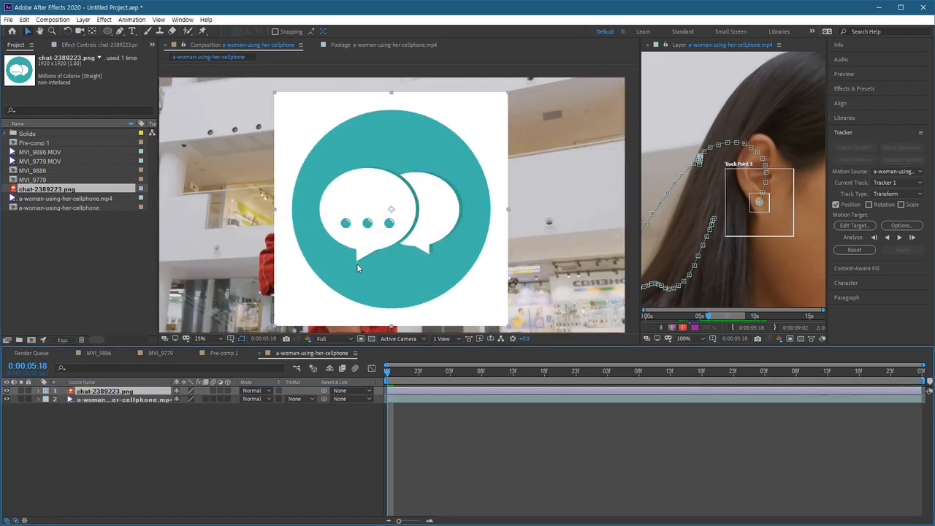
Mask the chat-2389223.png layer with an ellipse fitted to its teal circle, hiding the white background.
{"action": "left_click", "coordinate": [115, 441]}
{"action": "left_click", "coordinate": [104, 394]}
{"action": "left_click", "coordinate": [101, 478]}
{"action": "left_click", "coordinate": [112, 393]}
{"action": "left_click", "coordinate": [108, 32]}
{"action": "left_click_drag", "start_coordinate": [108, 34], "coordinate": [146, 57]}
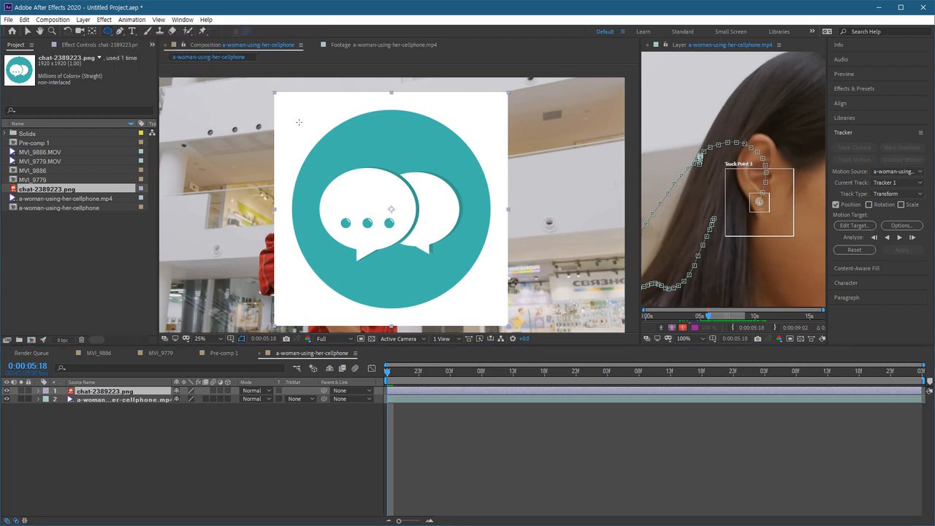
{"action": "mouse_move", "coordinate": [298, 120]}
{"action": "left_mouse_down"}
{"action": "mouse_move", "coordinate": [504, 301]}
{"action": "mouse_move", "coordinate": [485, 270]}
{"action": "left_mouse_up"}
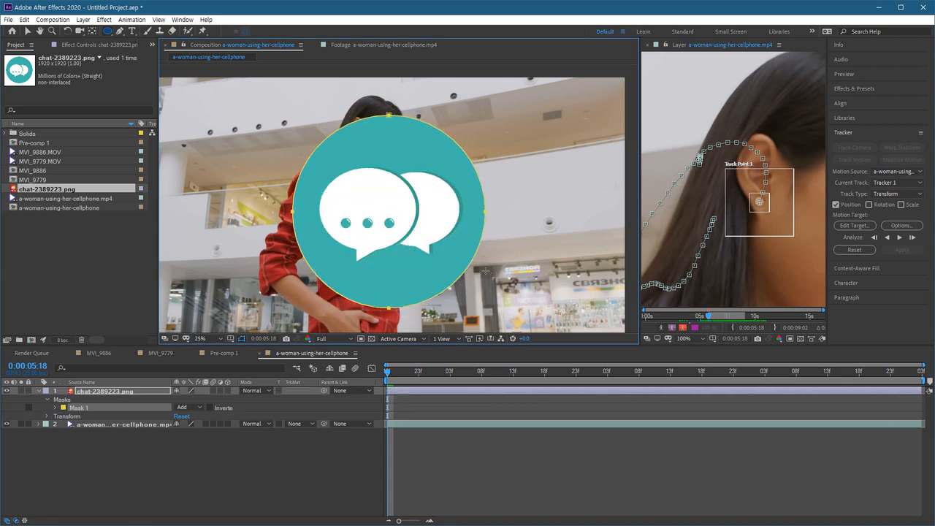
{"action": "key", "text": "v"}
{"action": "mouse_move", "coordinate": [389, 311]}
{"action": "left_mouse_down"}
{"action": "mouse_move", "coordinate": [401, 298]}
{"action": "mouse_move", "coordinate": [380, 273]}
{"action": "mouse_move", "coordinate": [393, 273]}
{"action": "mouse_move", "coordinate": [391, 306]}
{"action": "left_mouse_up"}
{"action": "left_click", "coordinate": [132, 444]}
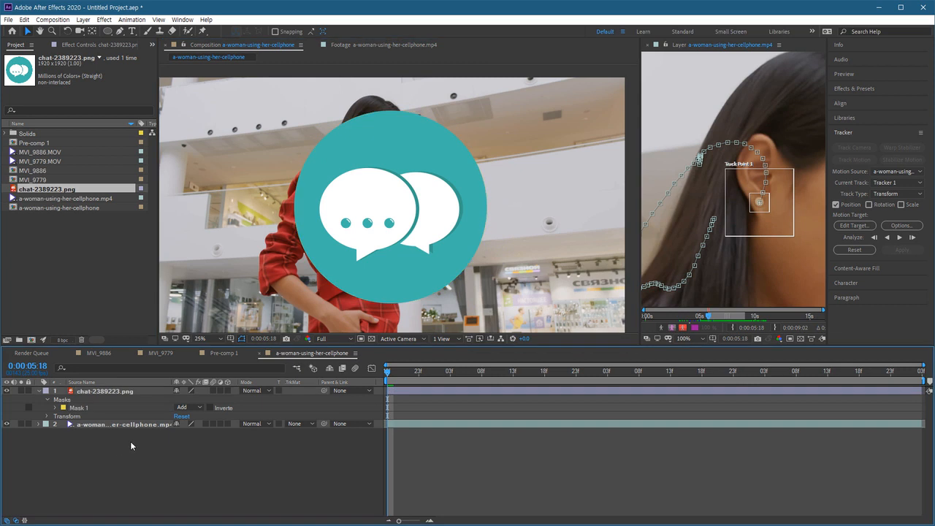
Scale the chat-2389223.png layer down to 33%.
{"action": "left_click", "coordinate": [109, 394]}
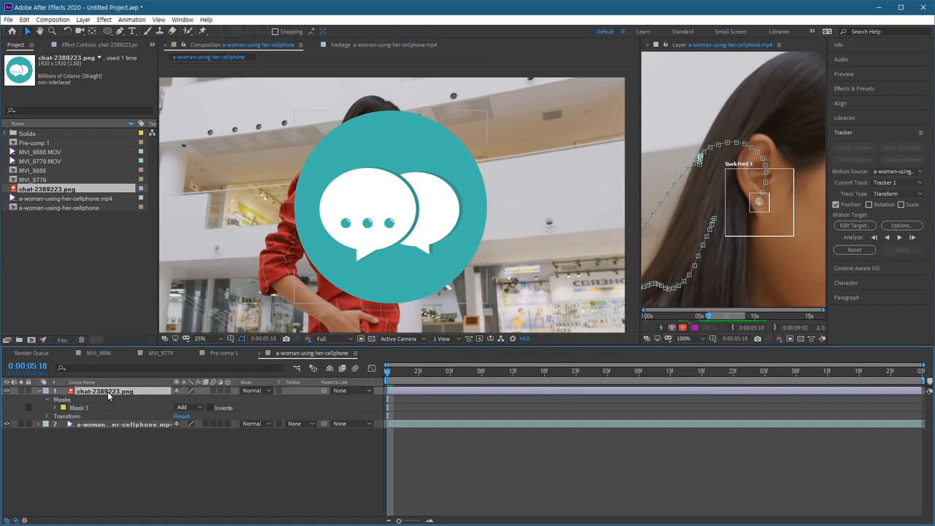
{"action": "key", "text": "s"}
{"action": "left_click_drag", "start_coordinate": [191, 399], "coordinate": [160, 402]}
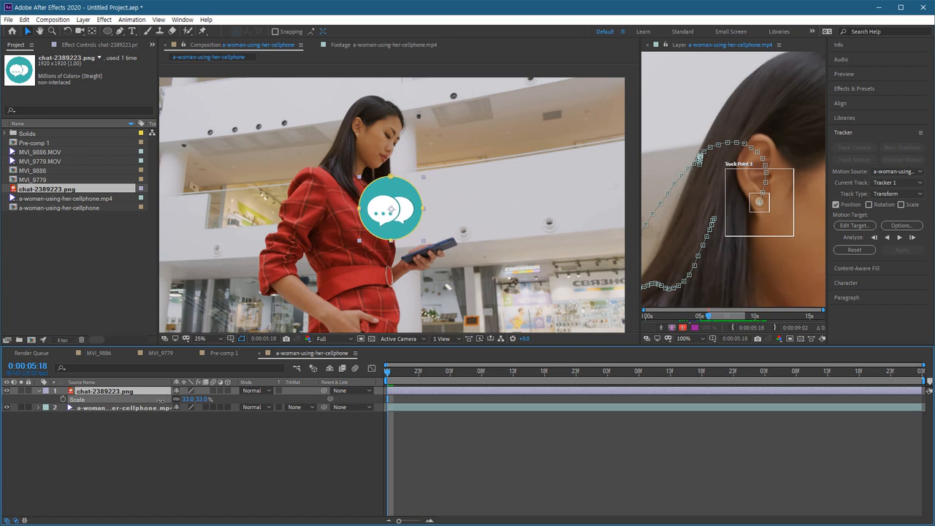
{"action": "left_click", "coordinate": [137, 434]}
Create a null object at the top of the composition's layer stack.
{"action": "right_click", "coordinate": [198, 432]}
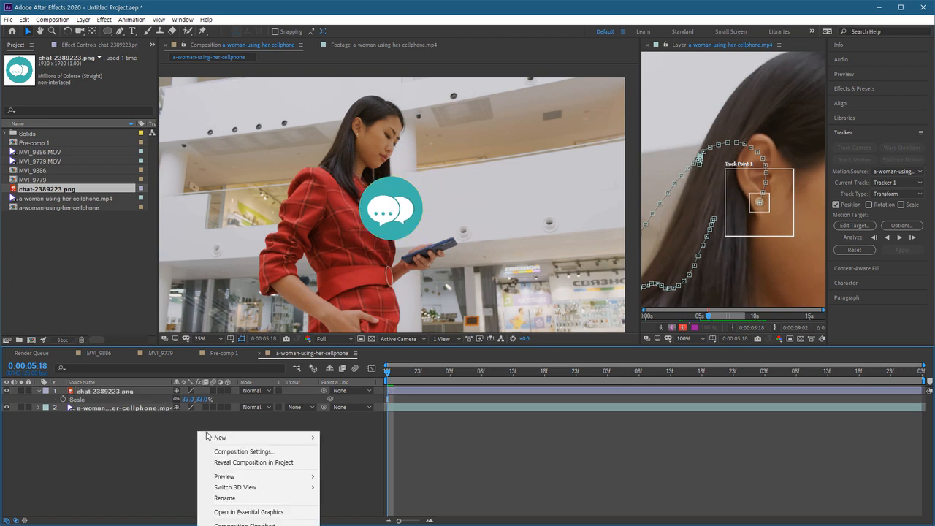
{"action": "mouse_move", "coordinate": [225, 438]}
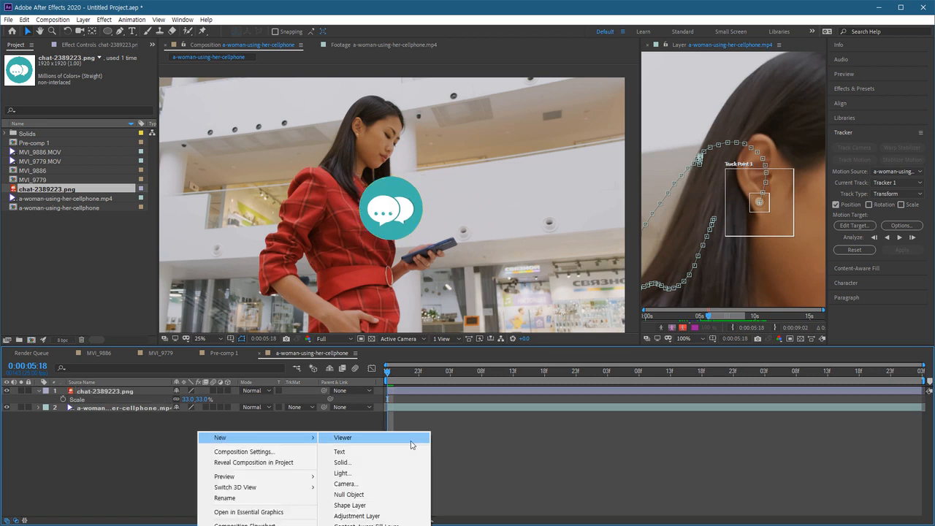
{"action": "left_click", "coordinate": [388, 494]}
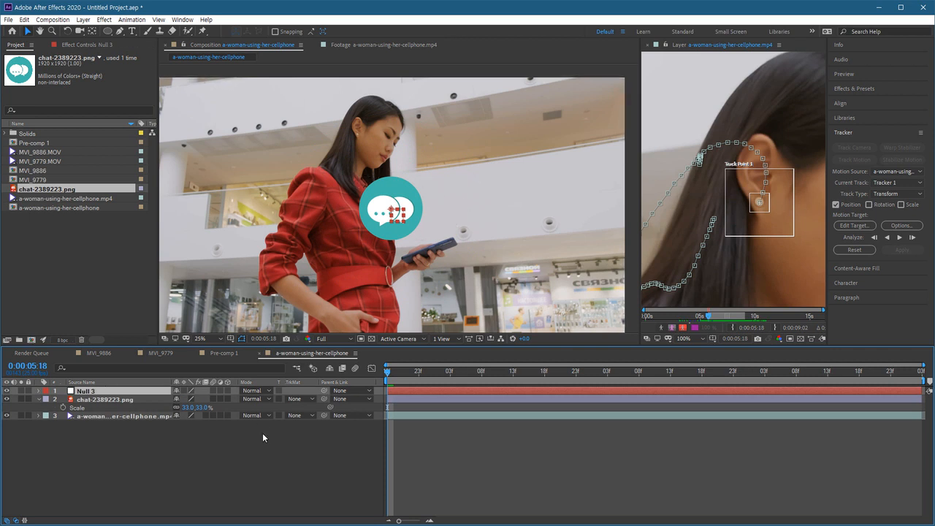
Set Null 3 as the motion target of the cellphone footage's Tracker 1 and apply the tracked motion in X and Y.
{"action": "left_click", "coordinate": [96, 424]}
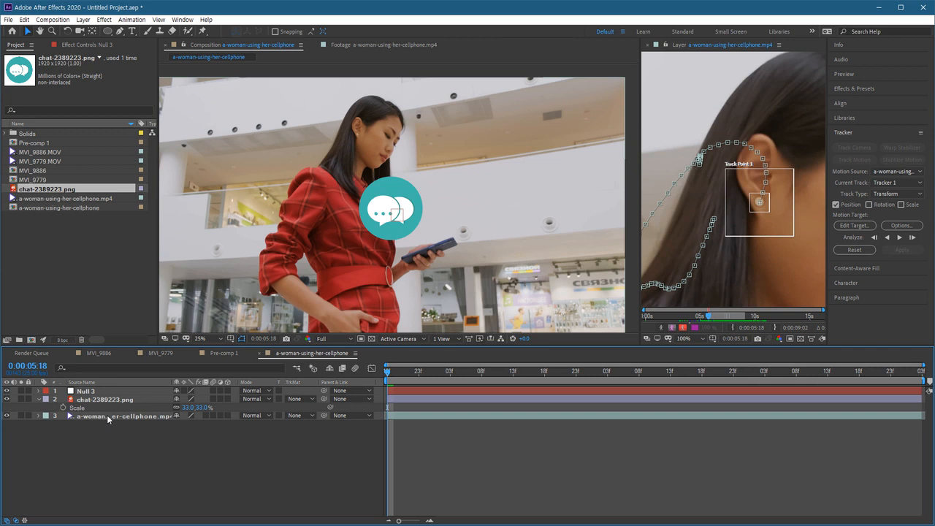
{"action": "left_click", "coordinate": [107, 415]}
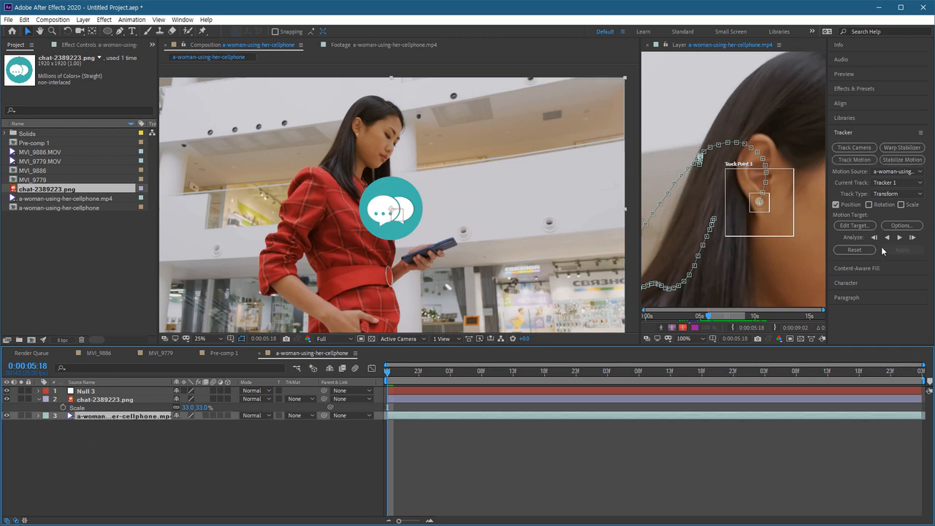
{"action": "left_click", "coordinate": [855, 227]}
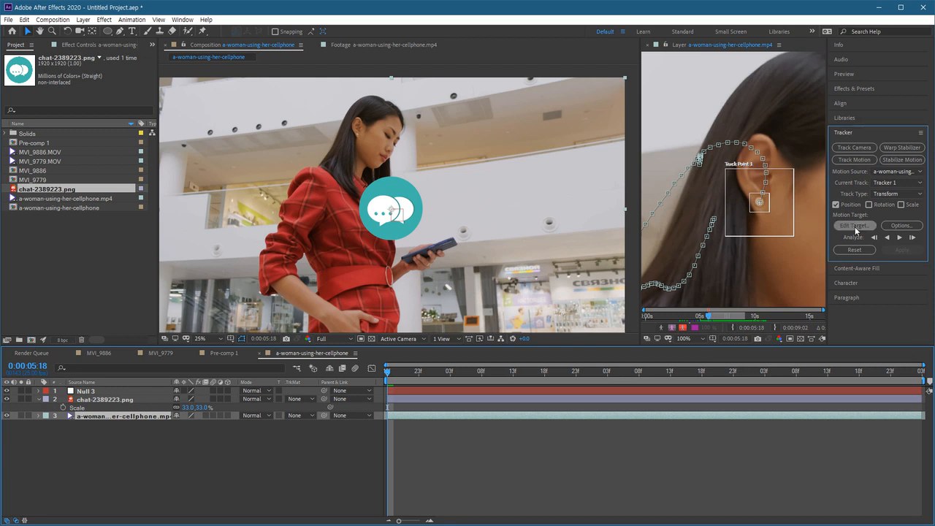
{"action": "left_click", "coordinate": [476, 258]}
{"action": "left_click", "coordinate": [483, 272]}
{"action": "left_click", "coordinate": [475, 256]}
{"action": "left_click", "coordinate": [468, 266]}
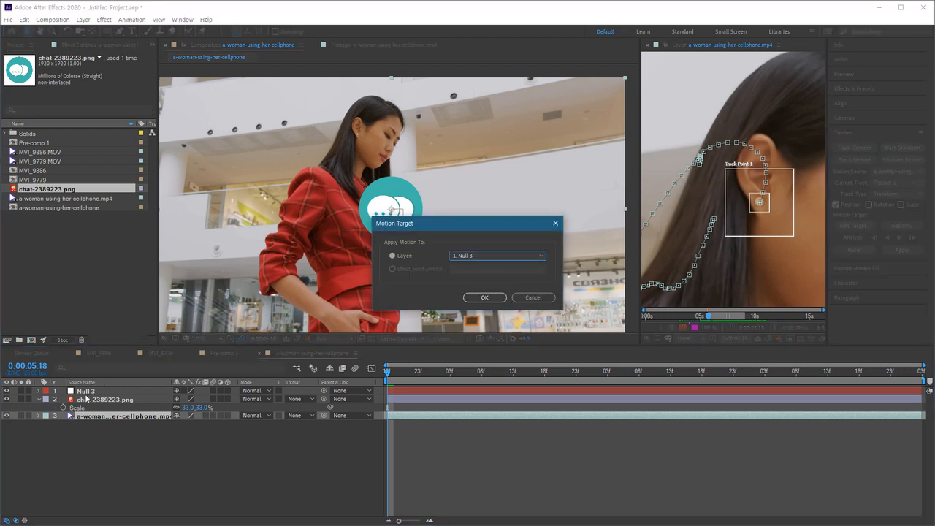
{"action": "left_click", "coordinate": [482, 298]}
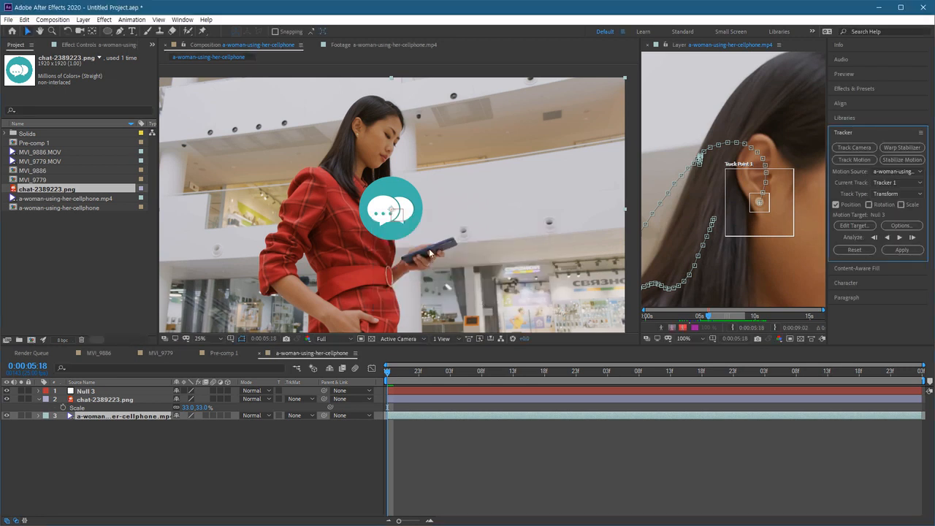
{"action": "left_click", "coordinate": [904, 252]}
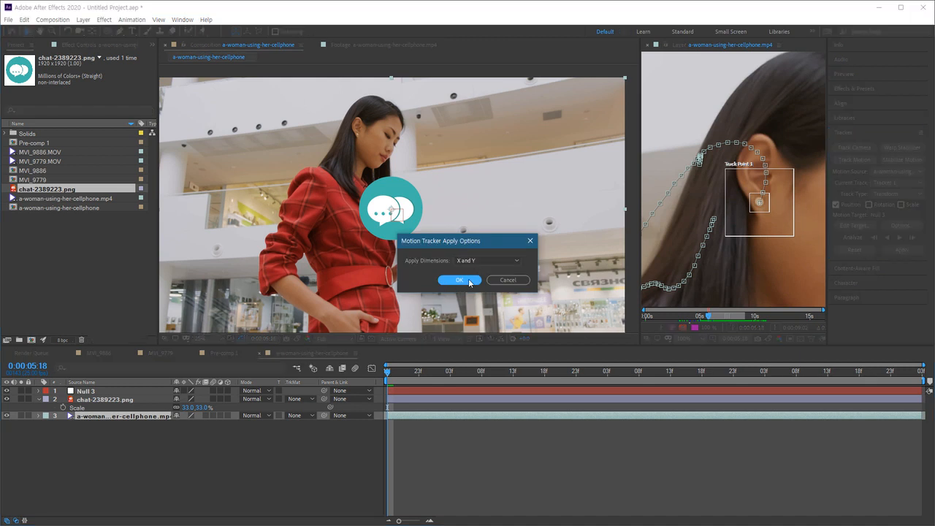
{"action": "left_click", "coordinate": [460, 280]}
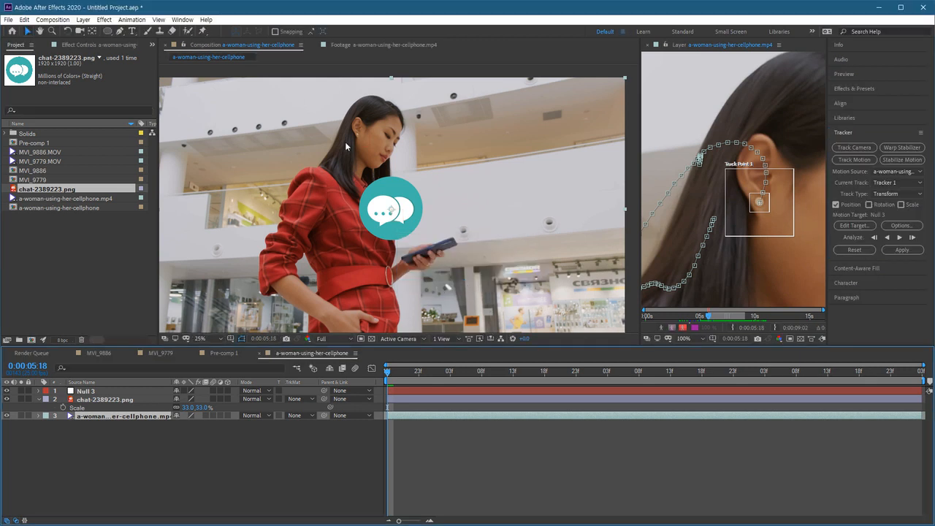
Select Null 3 and scrub through the first frames to check its motion path against the woman's earring.
{"action": "left_click", "coordinate": [96, 392]}
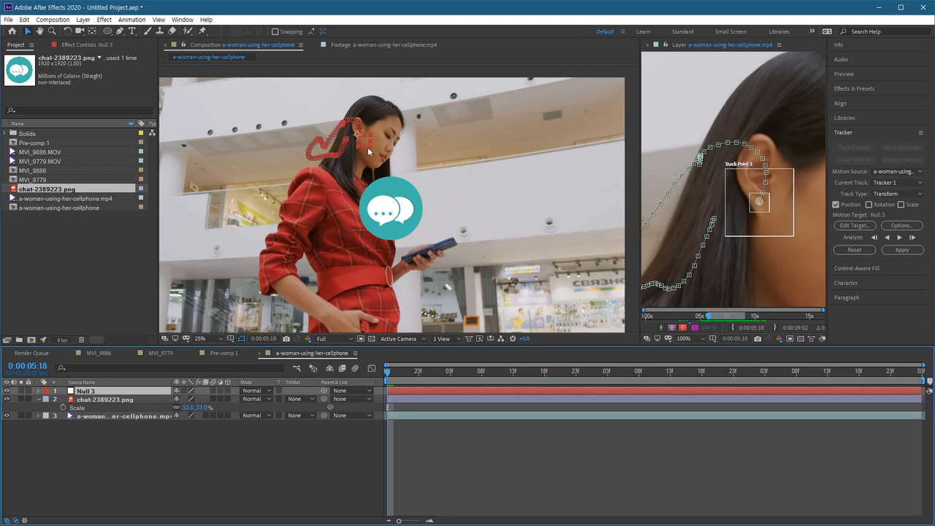
{"action": "scroll", "coordinate": [366, 152], "scroll_direction": "up", "scroll_amount": 4}
{"action": "left_click_drag", "start_coordinate": [366, 147], "coordinate": [449, 305]}
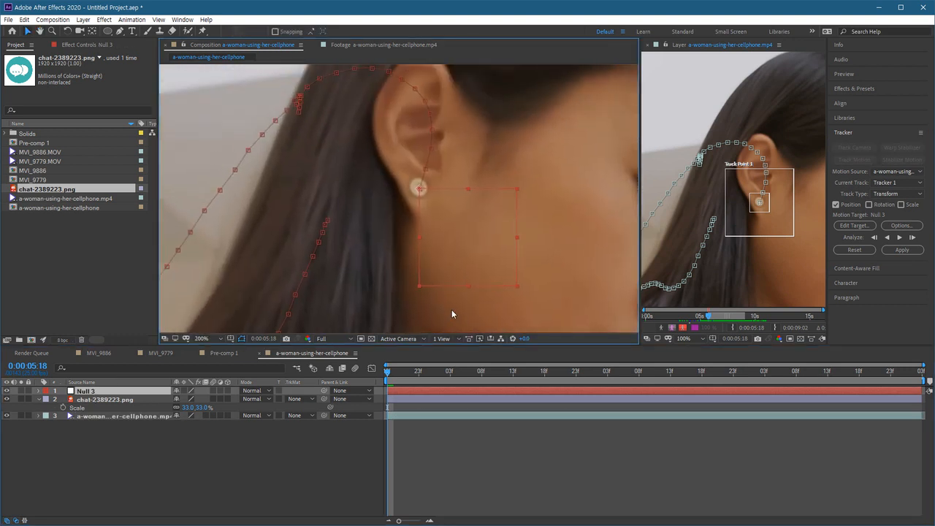
{"action": "mouse_move", "coordinate": [396, 375]}
{"action": "left_mouse_down"}
{"action": "mouse_move", "coordinate": [604, 378]}
{"action": "mouse_move", "coordinate": [413, 377]}
{"action": "left_mouse_up"}
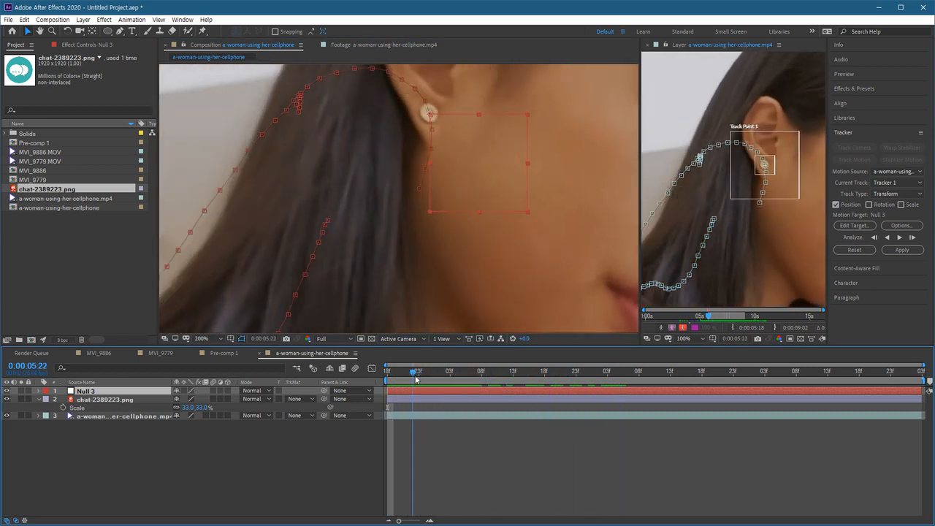
{"action": "scroll", "coordinate": [423, 250], "scroll_direction": "down", "scroll_amount": 2}
{"action": "left_click_drag", "start_coordinate": [488, 377], "coordinate": [250, 379]}
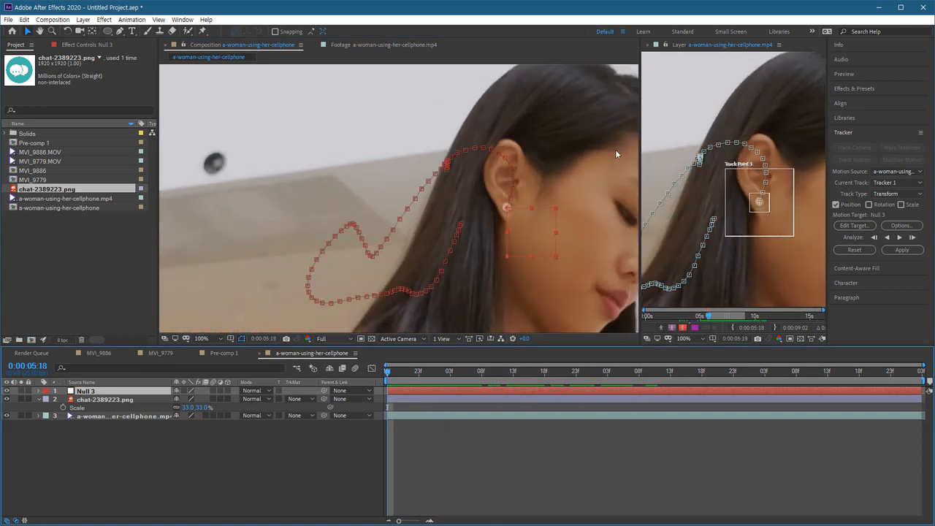
Close the layer view of the cellphone footage and parent the chat-2389223.png layer to Null 3.
{"action": "left_click", "coordinate": [647, 45]}
{"action": "scroll", "coordinate": [465, 285], "scroll_direction": "down", "scroll_amount": 2}
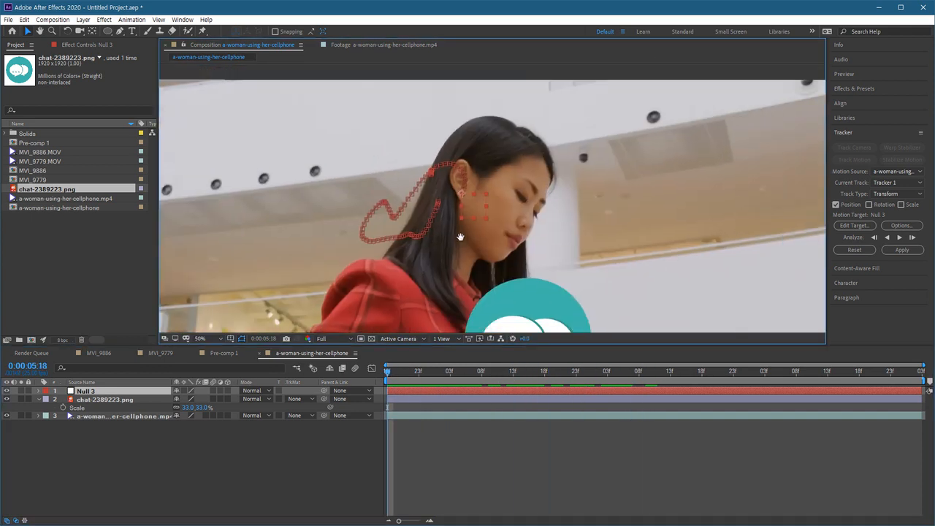
{"action": "scroll", "coordinate": [468, 280], "scroll_direction": "down", "scroll_amount": 2}
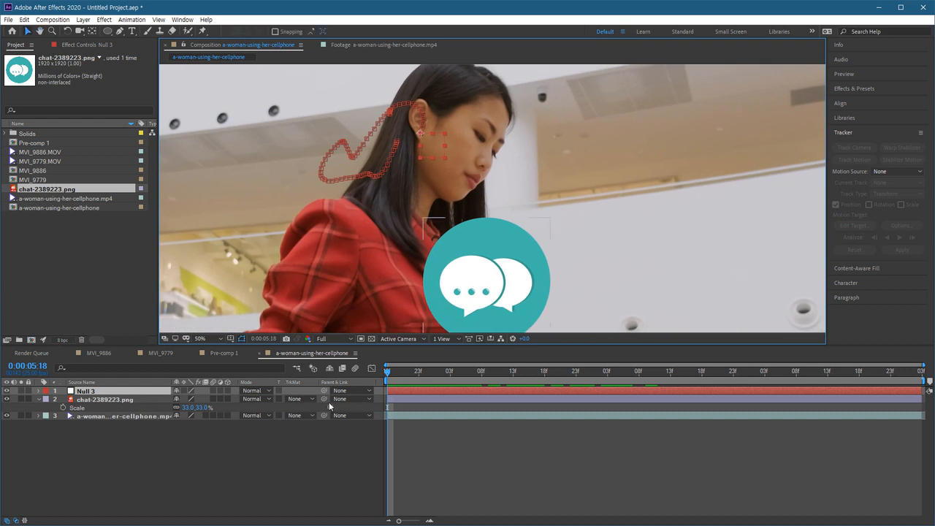
{"action": "left_click_drag", "start_coordinate": [327, 402], "coordinate": [88, 393]}
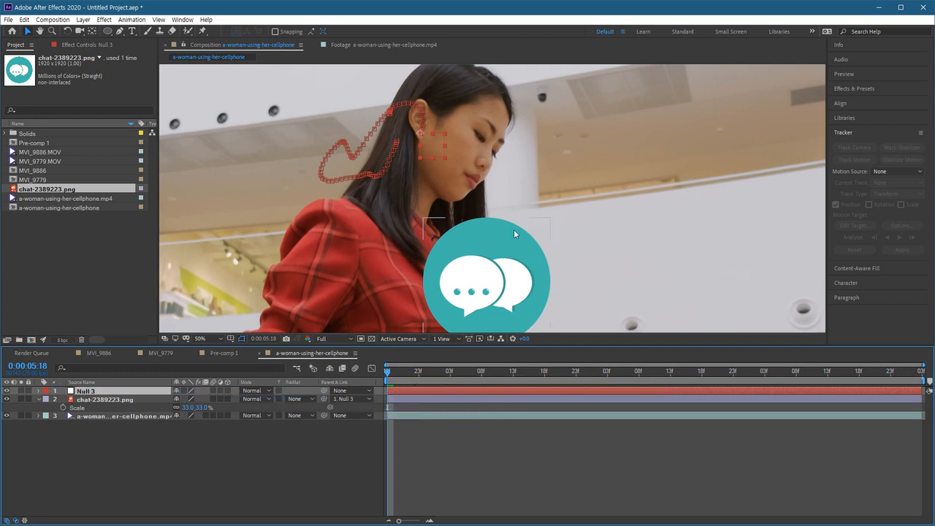
Preview the composition to check how the parented chat icon moves with the woman.
{"action": "scroll", "coordinate": [504, 292], "scroll_direction": "down", "scroll_amount": 2}
{"action": "key", "text": "space"}
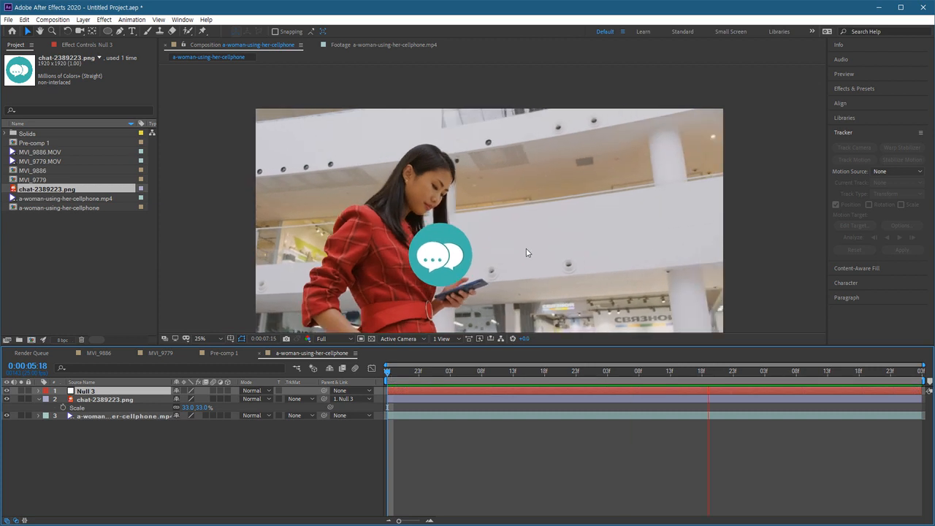
{"action": "key", "text": "space"}
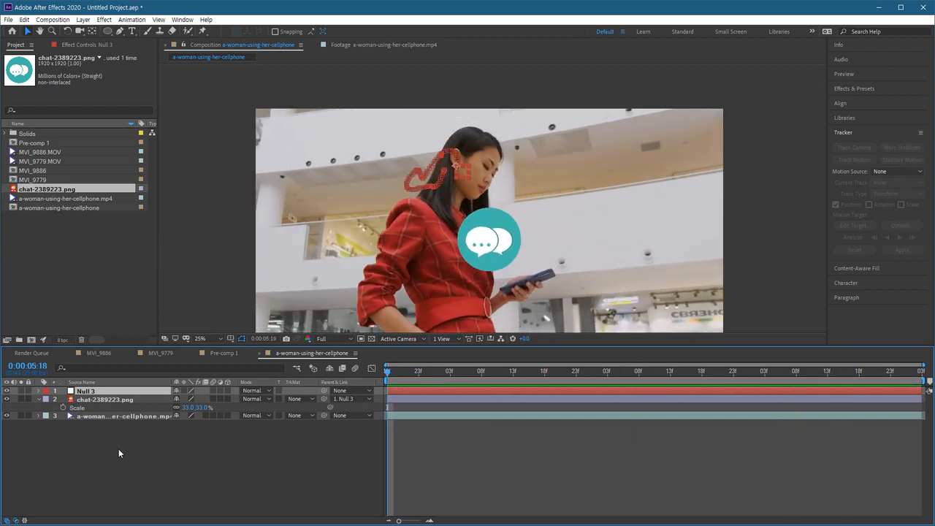
Move the chat-2389223.png icon up beside the woman's head, in front of her face.
{"action": "left_click", "coordinate": [103, 408]}
{"action": "left_click", "coordinate": [99, 402]}
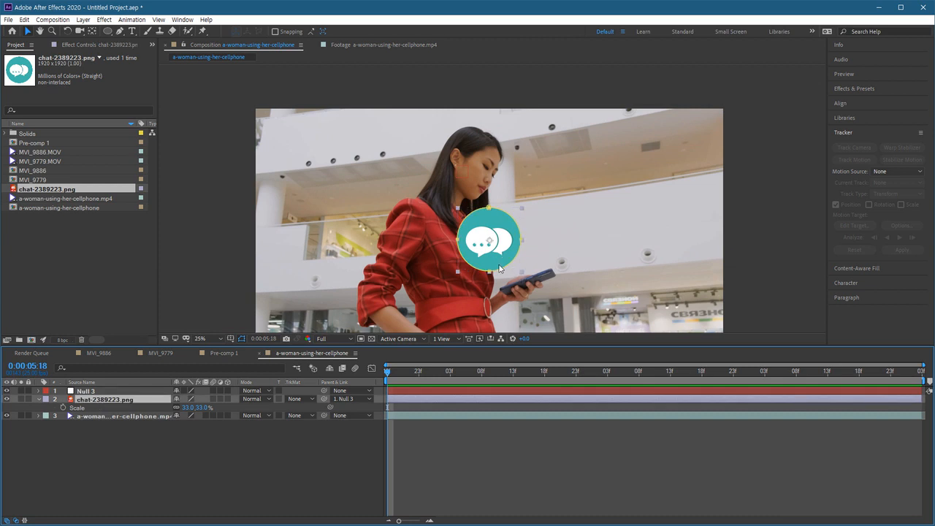
{"action": "left_click_drag", "start_coordinate": [500, 268], "coordinate": [551, 193]}
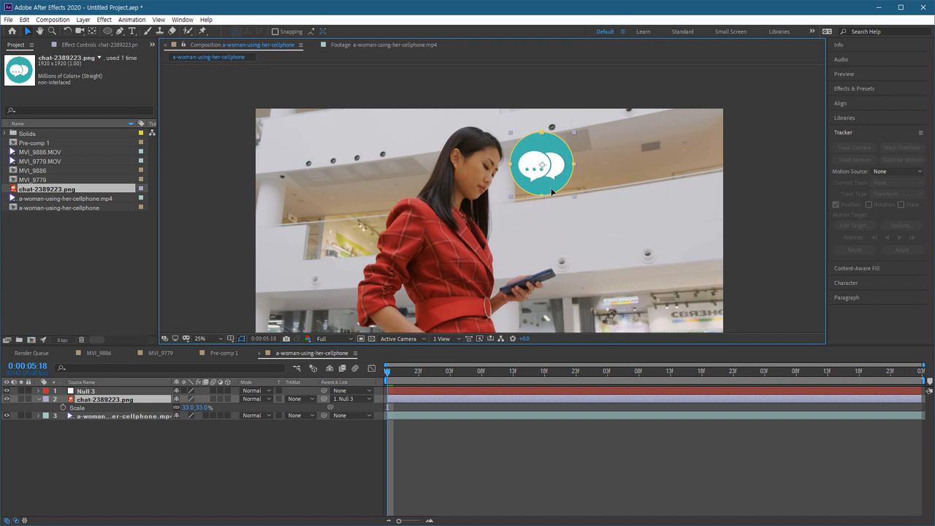
Deselect the layers and play the composition to check the repositioned chat icon's movement.
{"action": "left_click", "coordinate": [424, 459]}
{"action": "key", "text": "space"}
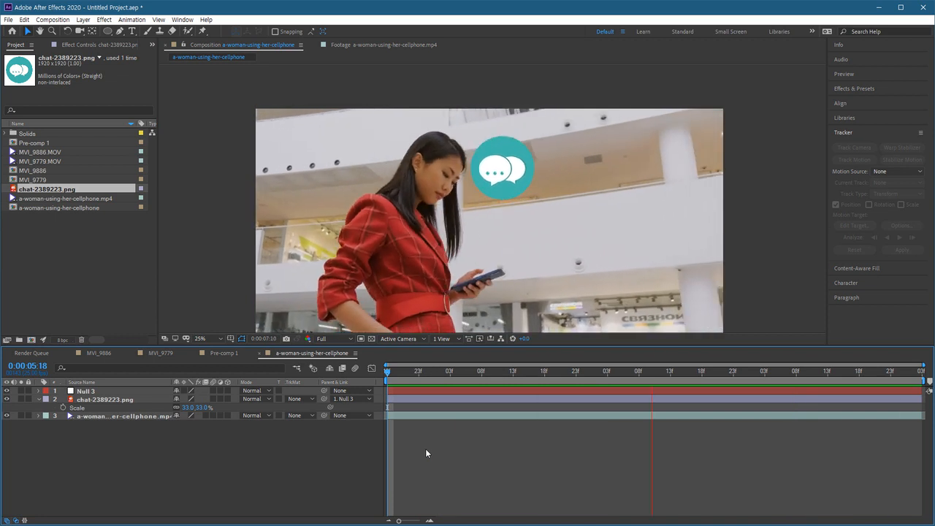
{"action": "scroll", "coordinate": [743, 198], "scroll_direction": "down", "scroll_amount": 2}
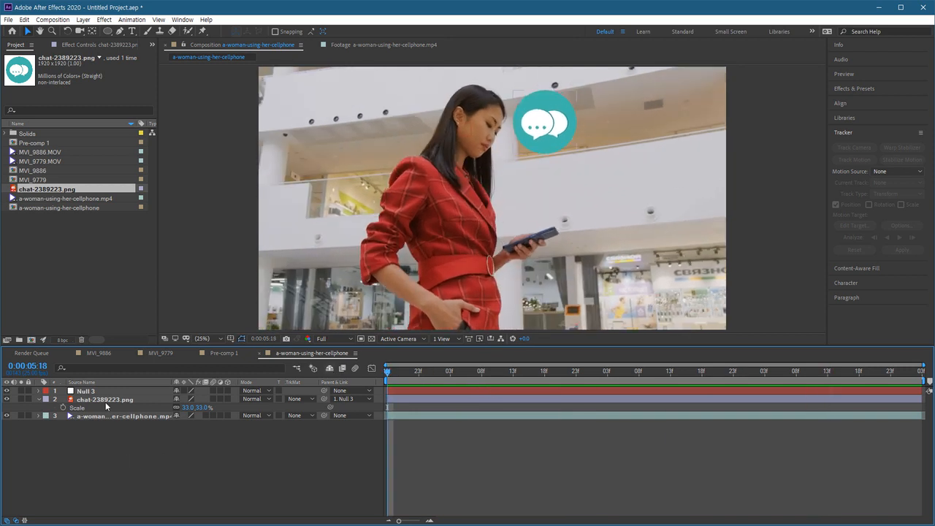
Keyframe the chat-2389223.png layer's opacity from 0% at 0:00:05:18 to 100% at 0:00:06:17.
{"action": "left_click", "coordinate": [103, 401]}
{"action": "key", "text": "t"}
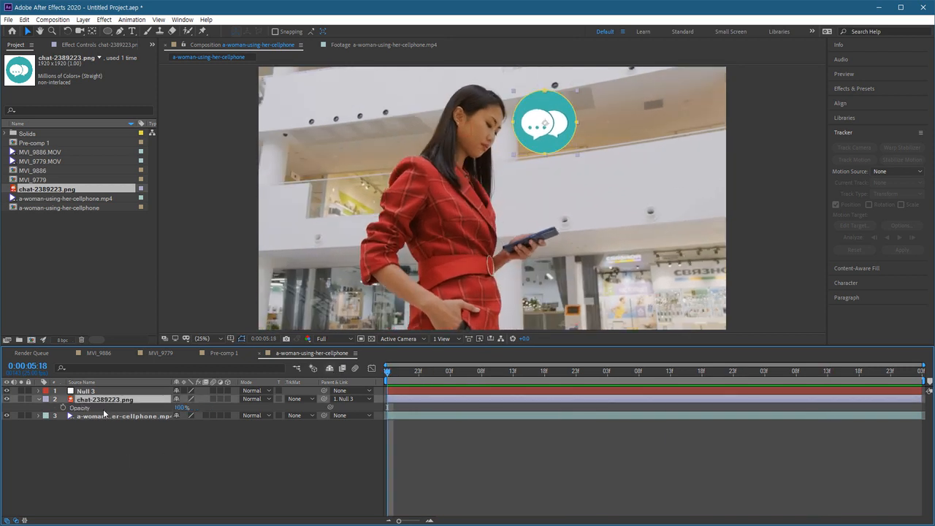
{"action": "left_click", "coordinate": [62, 407]}
{"action": "left_click", "coordinate": [177, 408]}
{"action": "type", "text": "0"}
{"action": "key", "text": "Return"}
{"action": "left_click_drag", "start_coordinate": [388, 372], "coordinate": [539, 376]}
{"action": "left_click_drag", "start_coordinate": [177, 408], "coordinate": [219, 408]}
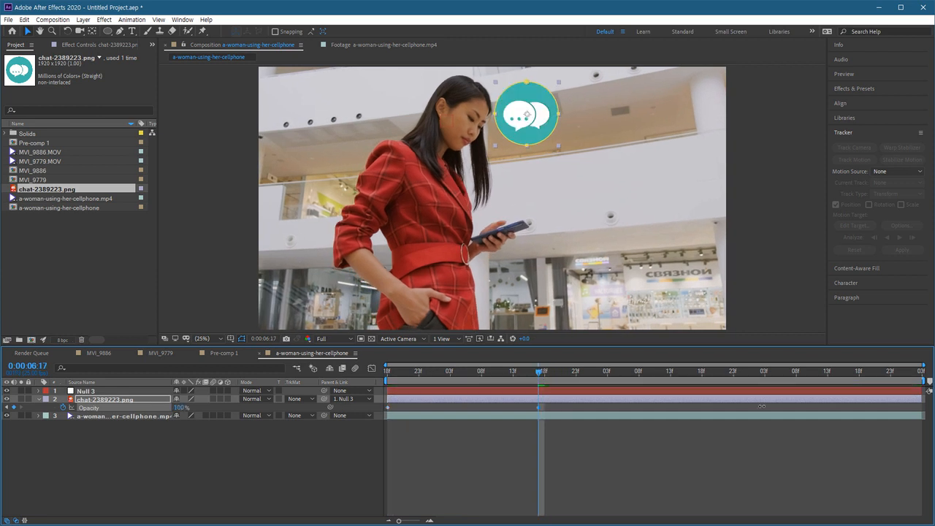
Preview the chat icon's fade-in and return to the start of the composition.
{"action": "left_click_drag", "start_coordinate": [538, 372], "coordinate": [480, 377]}
{"action": "key", "text": "space"}
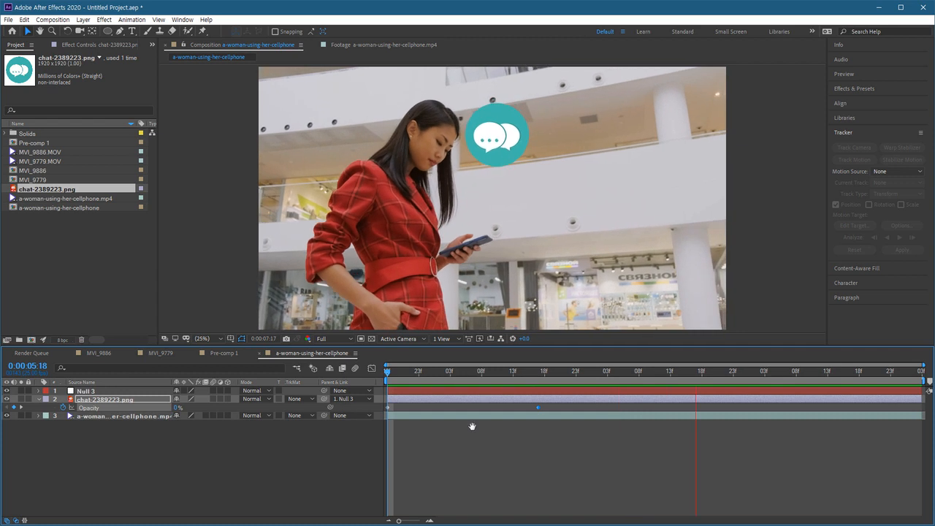
{"action": "key", "text": "space"}
{"action": "key", "text": "Home"}
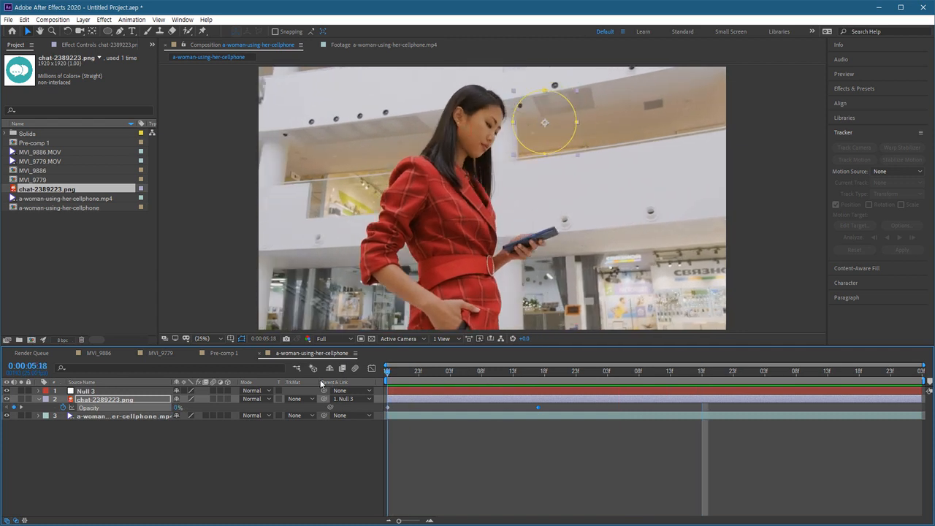
Examine the tracked earring up close and expand Null 3's transform properties to inspect its position keyframes.
{"action": "left_click", "coordinate": [213, 432]}
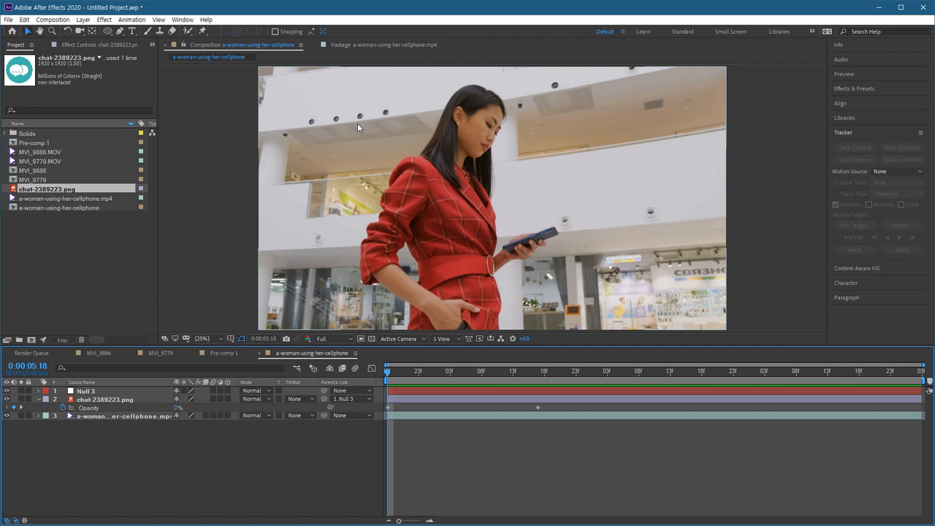
{"action": "key", "text": "slash"}
{"action": "scroll", "coordinate": [499, 268], "scroll_direction": "up", "scroll_amount": 8}
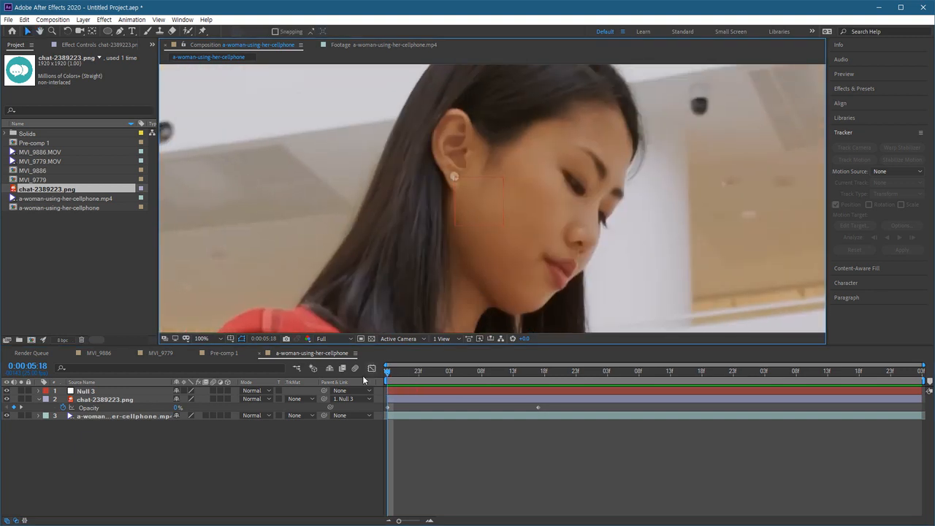
{"action": "left_click", "coordinate": [114, 417]}
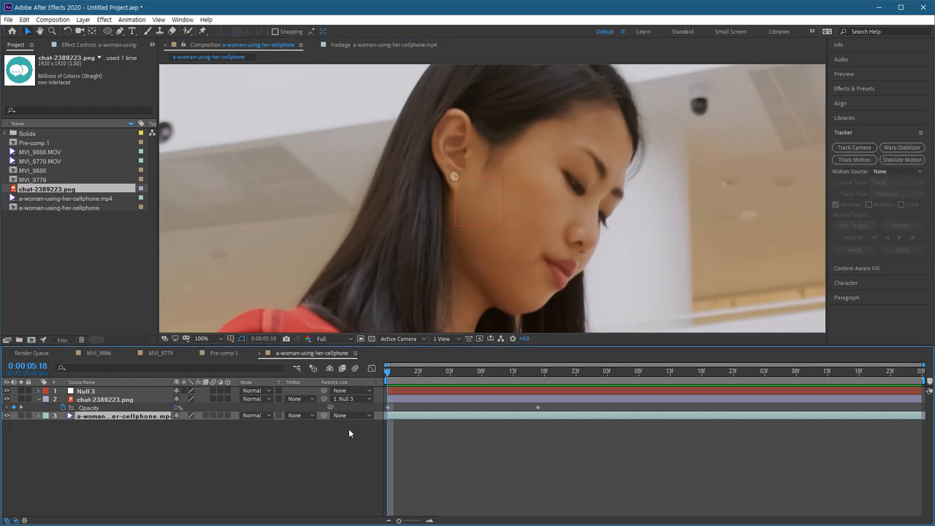
{"action": "left_click", "coordinate": [39, 391]}
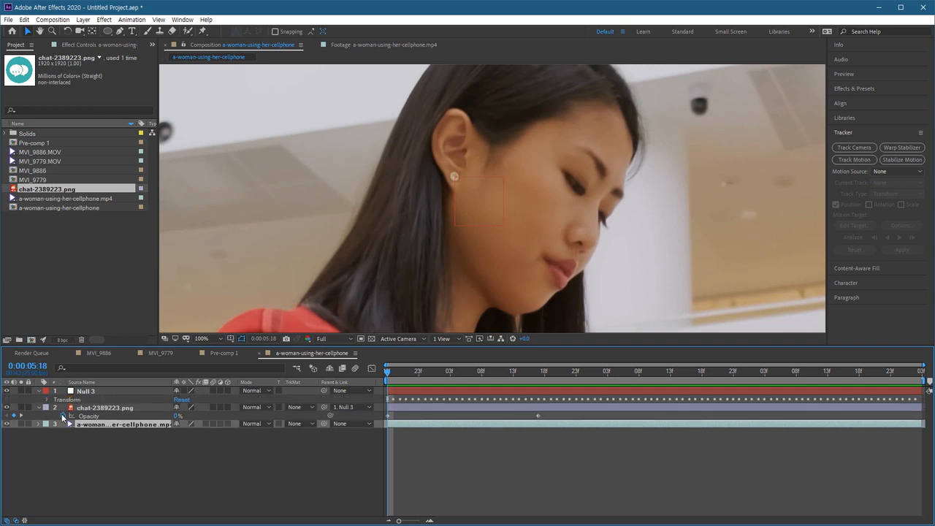
{"action": "left_click", "coordinate": [46, 400]}
{"action": "left_click_drag", "start_coordinate": [431, 378], "coordinate": [387, 381]}
{"action": "scroll", "coordinate": [431, 249], "scroll_direction": "down", "scroll_amount": 2}
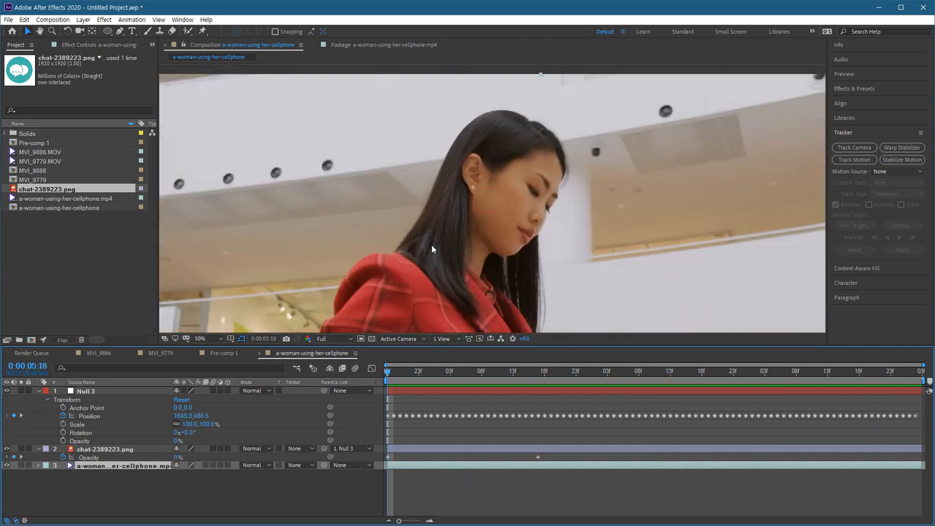
{"action": "scroll", "coordinate": [552, 245], "scroll_direction": "down", "scroll_amount": 1}
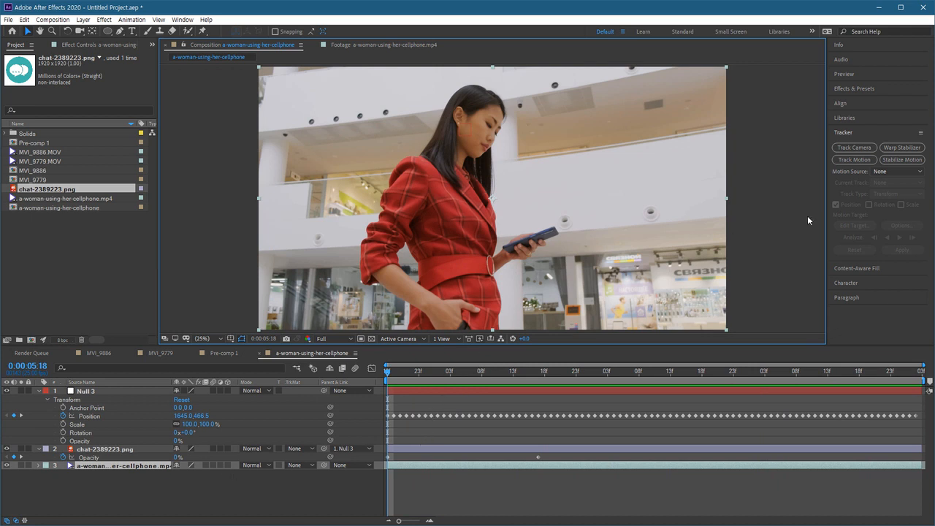
Play the cellphone composition once more to review the finished tracked icon.
{"action": "left_click", "coordinate": [852, 160]}
{"action": "key", "text": "space"}
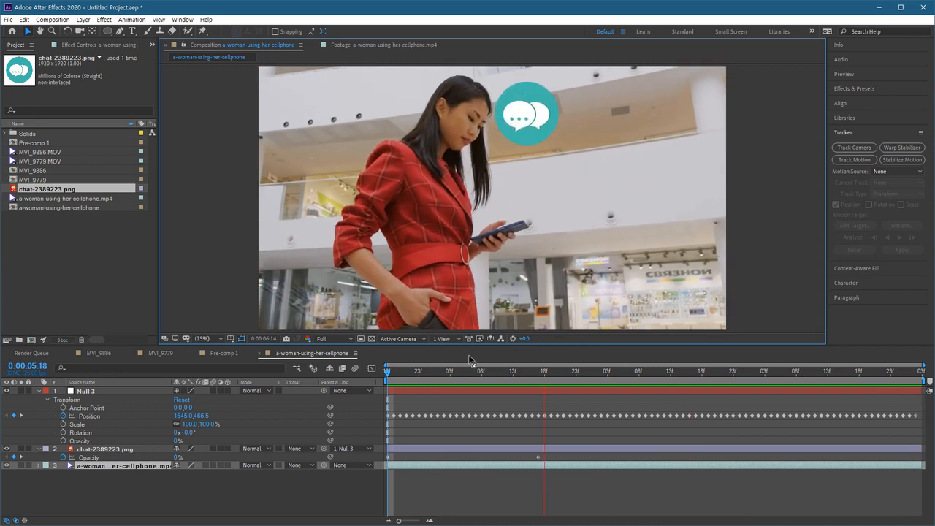
{"action": "key", "text": "space"}
Play back the MVI_9779 clover flower composition and the MVI_9886 railroad composition to review their tracked titles.
{"action": "left_click", "coordinate": [170, 352]}
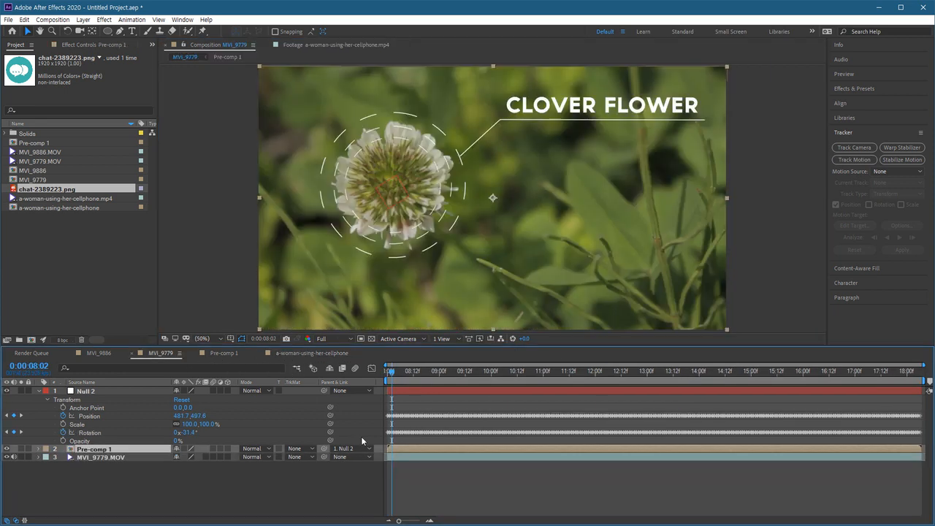
{"action": "key", "text": "space"}
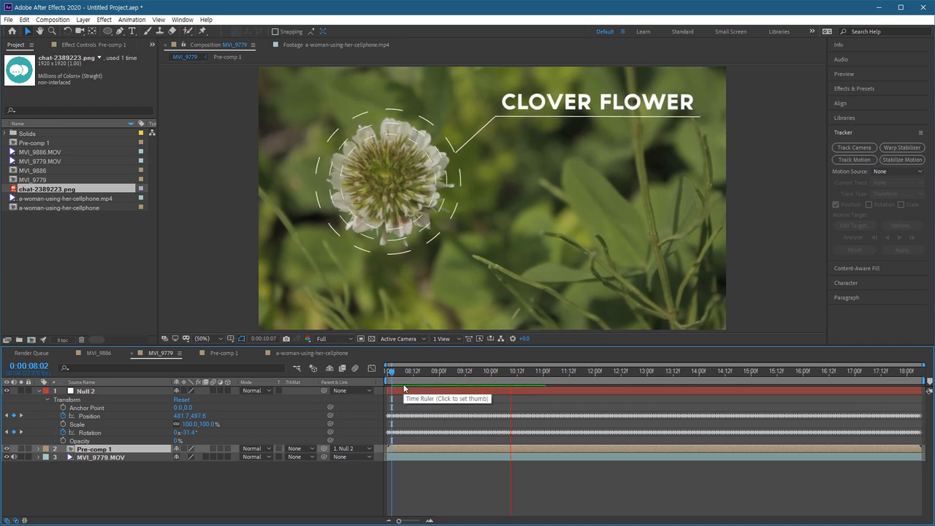
{"action": "left_click", "coordinate": [97, 355]}
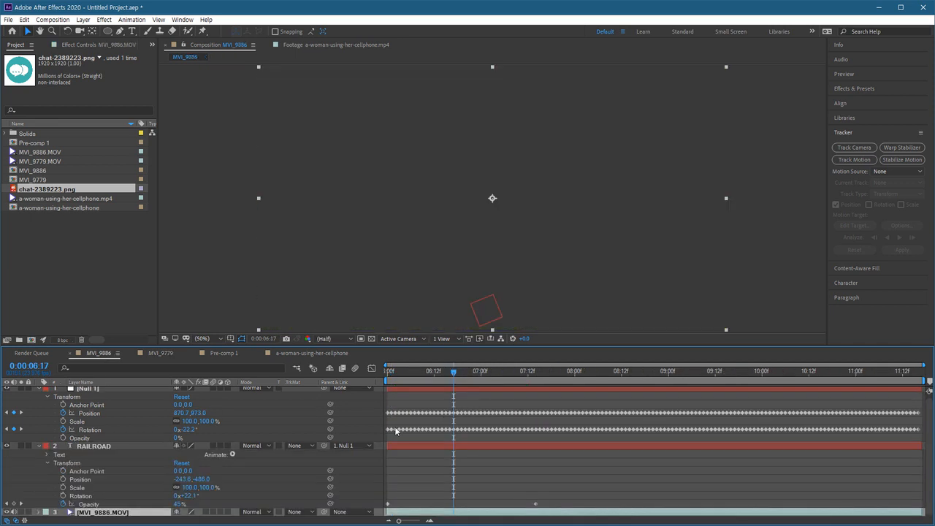
{"action": "key", "text": "space"}
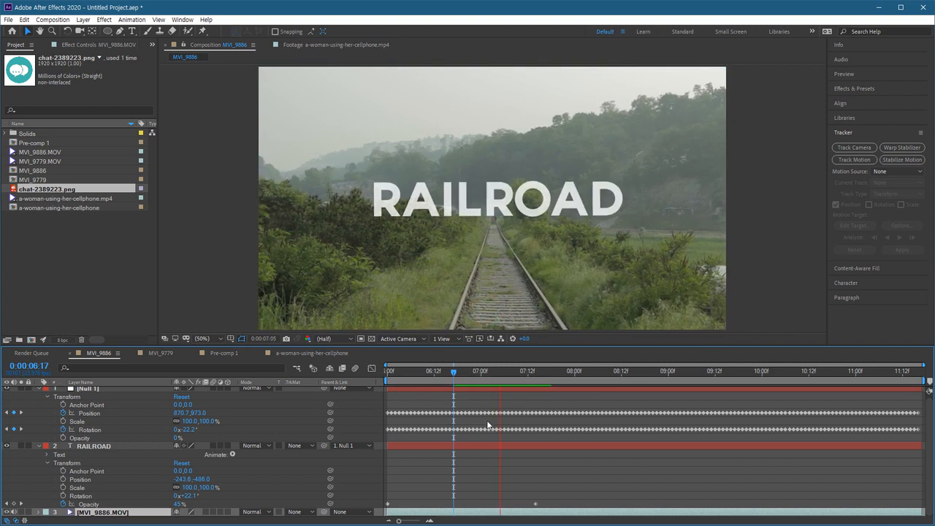